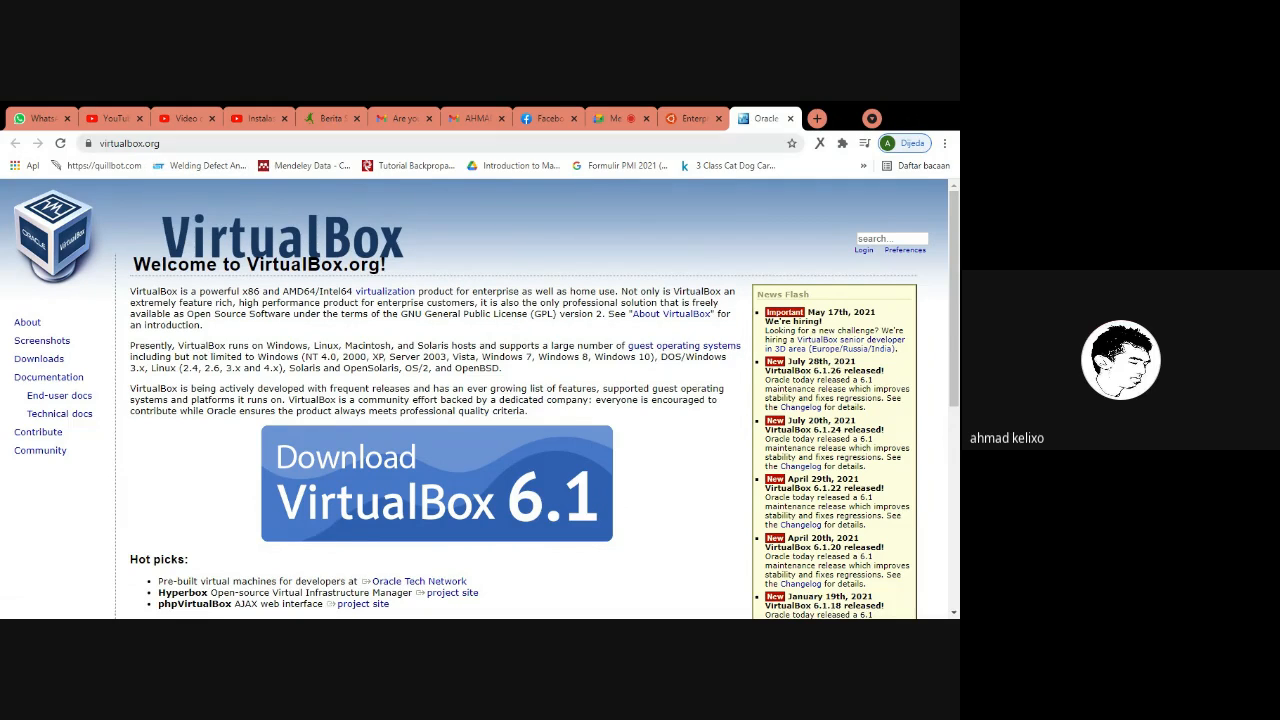
Look over the virtualbox.org home page, including its address and the VirtualBox 6.1 download link.
{"action": "left_click", "coordinate": [130, 144]}
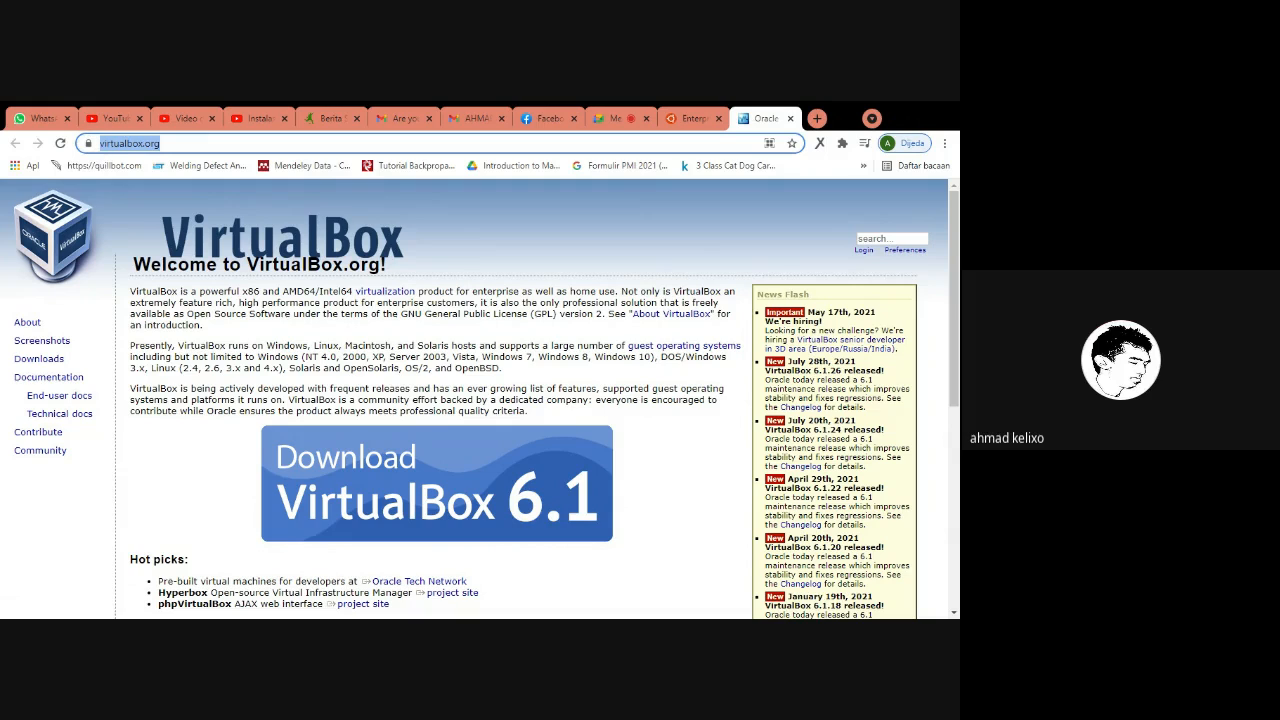
{"action": "left_click", "coordinate": [361, 243]}
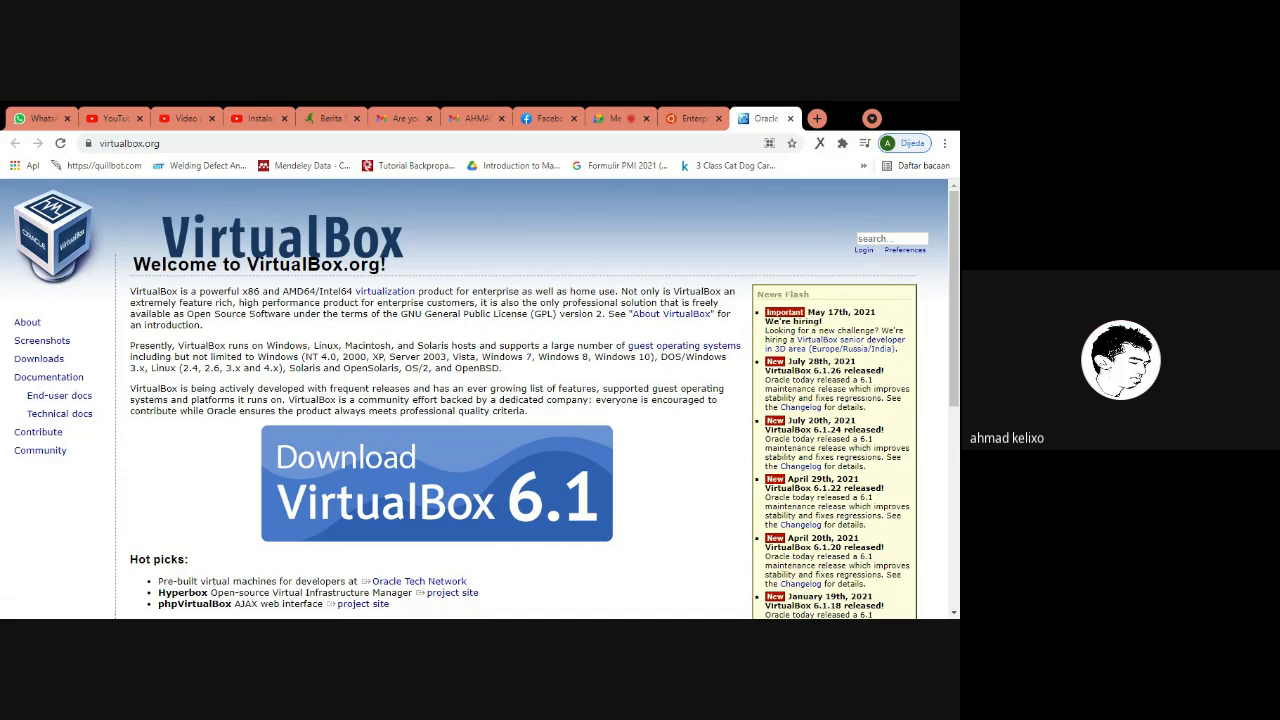
{"action": "scroll", "coordinate": [580, 487], "scroll_direction": "down", "scroll_amount": 3}
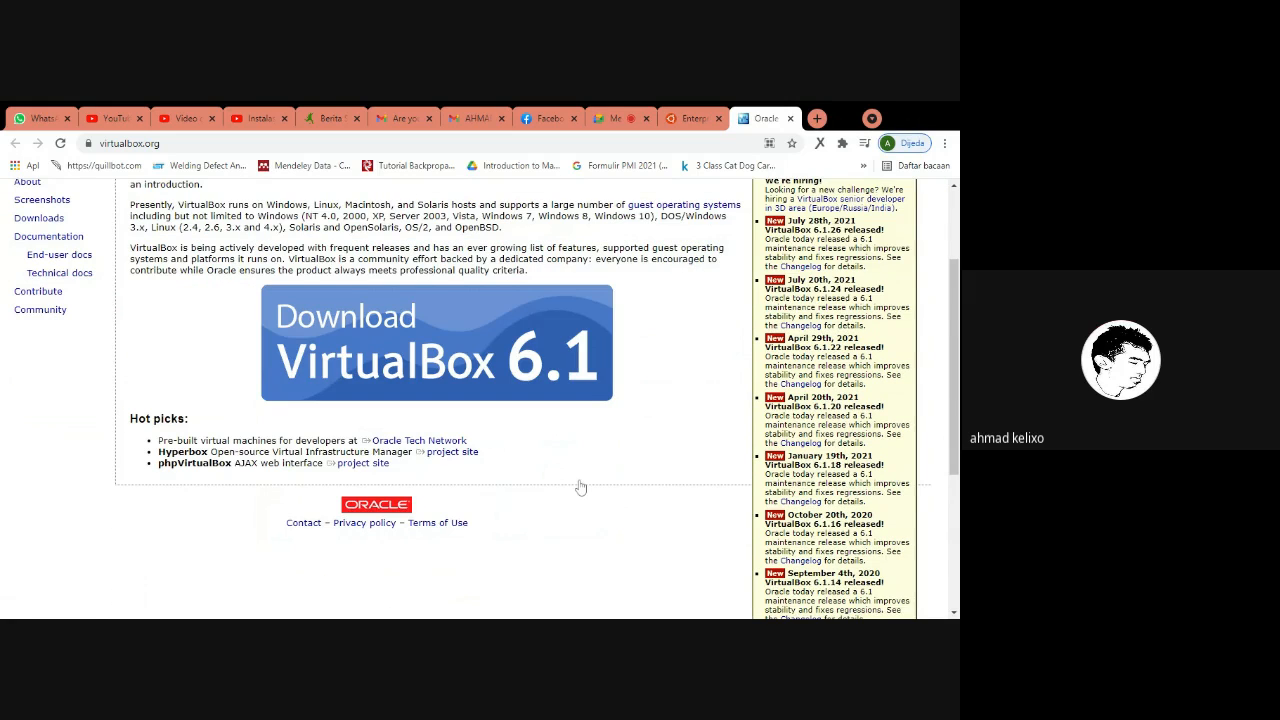
{"action": "scroll", "coordinate": [580, 487], "scroll_direction": "up", "scroll_amount": 3}
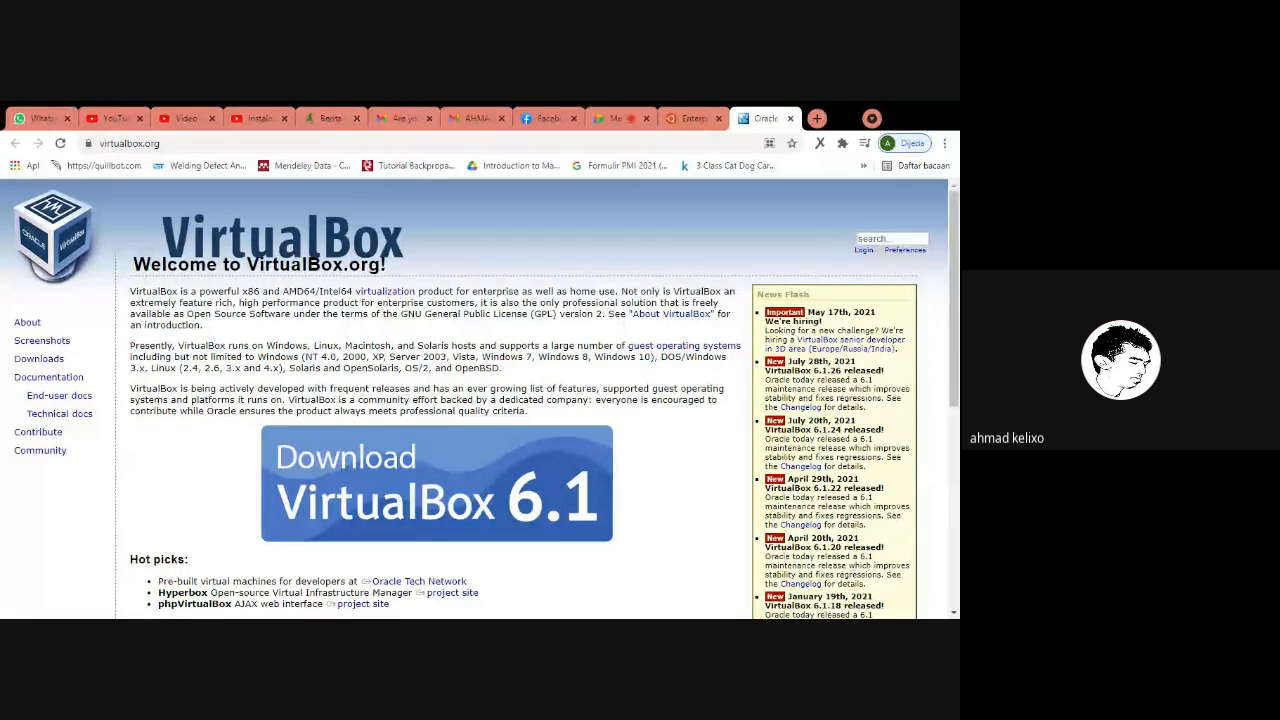
Switch to the Ubuntu site, load the ubuntu.com home page and expand its download options.
{"action": "left_click", "coordinate": [683, 119]}
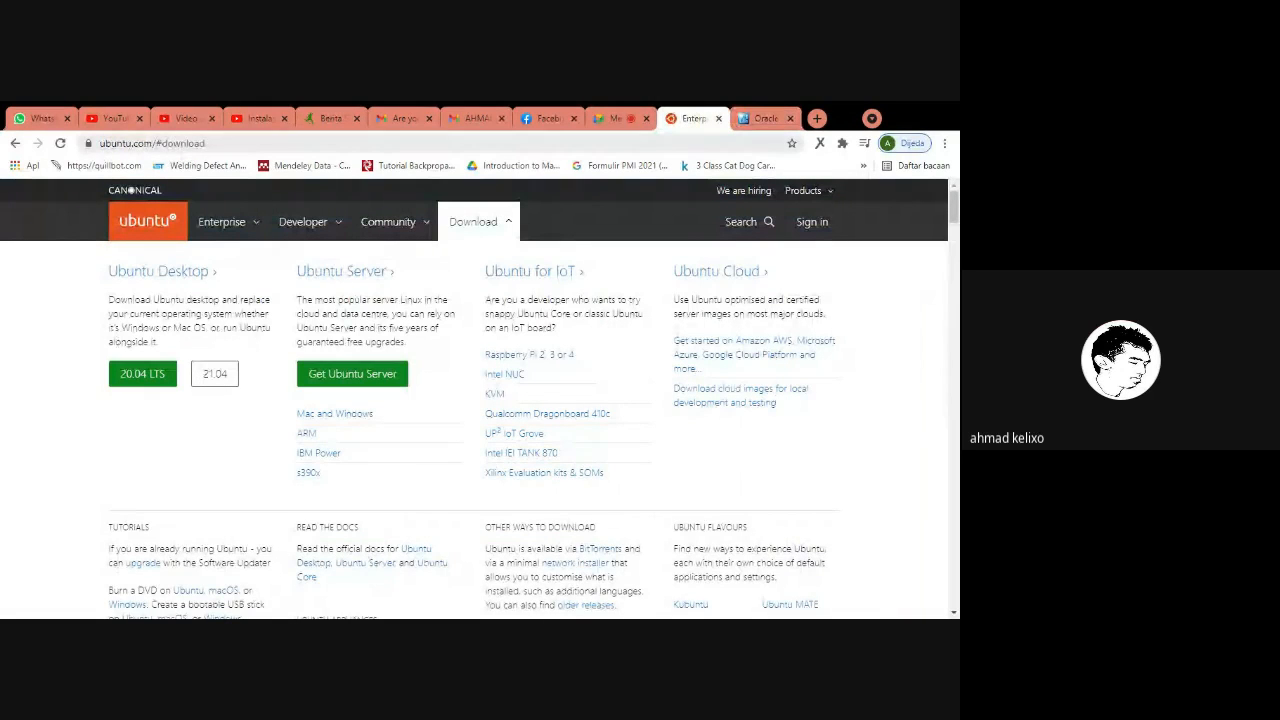
{"action": "key", "text": "ctrl+l"}
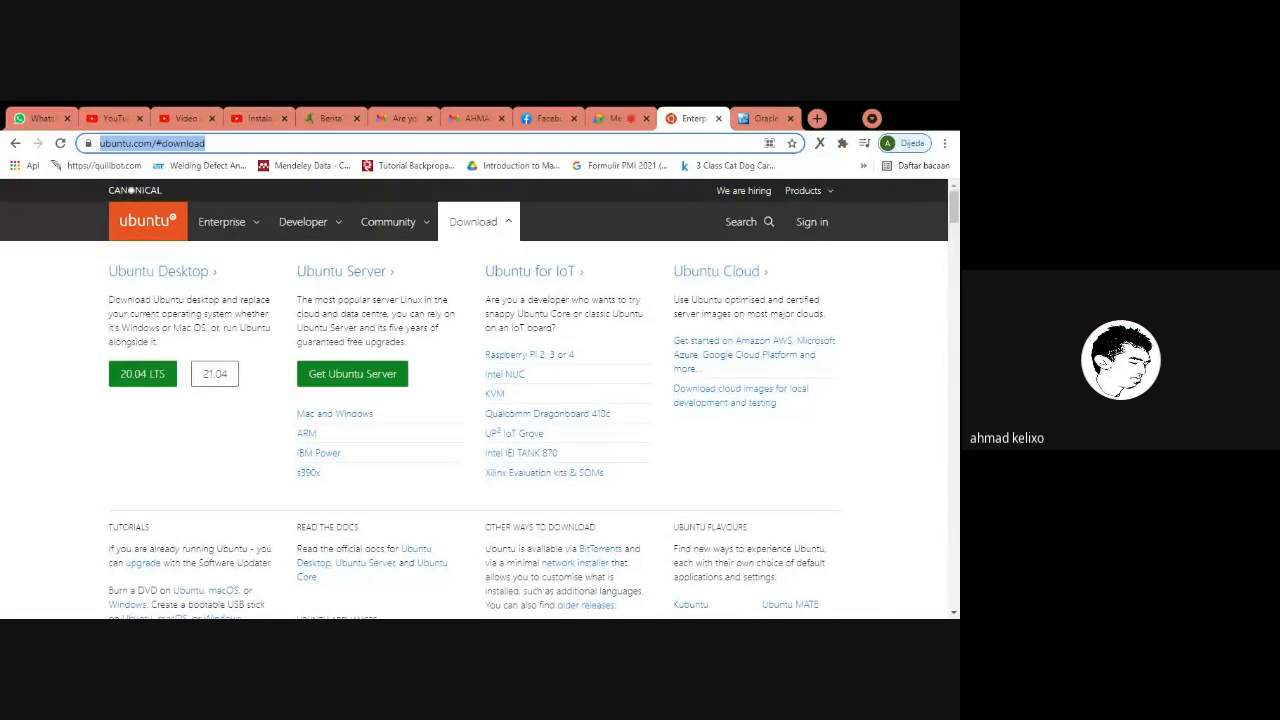
{"action": "left_click", "coordinate": [238, 143]}
{"action": "left_click_drag", "start_coordinate": [238, 143], "coordinate": [187, 143]}
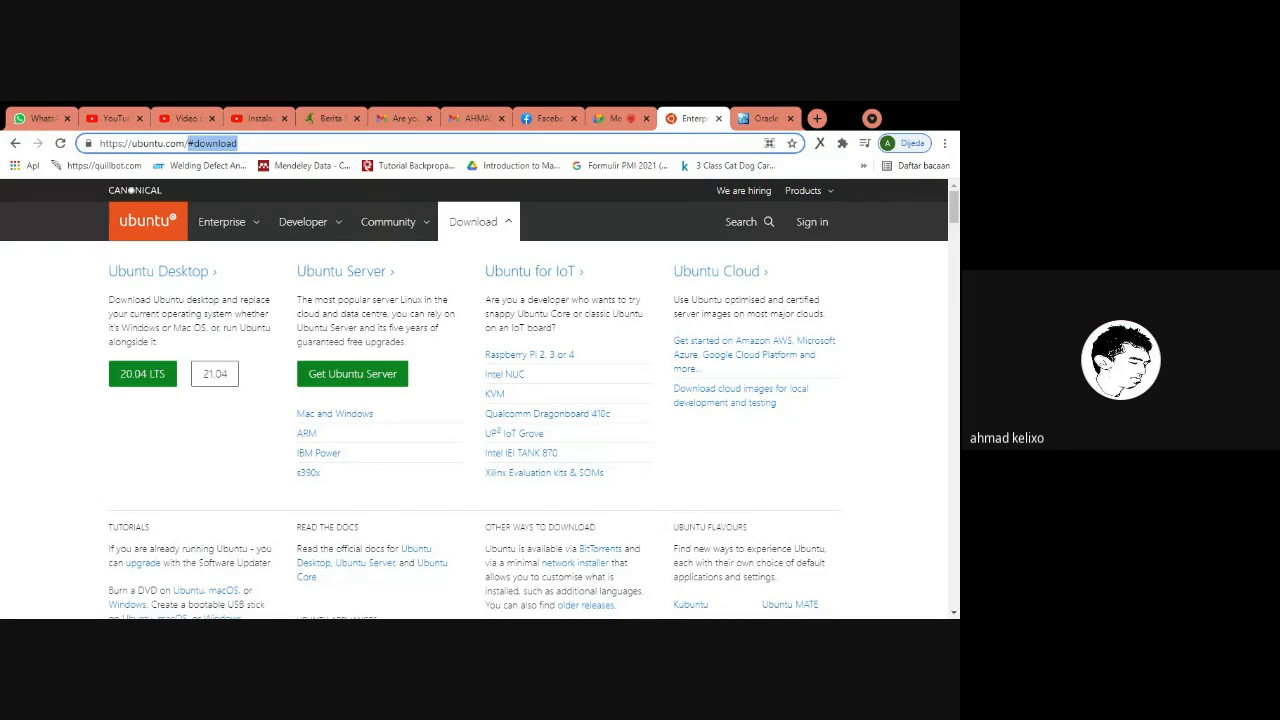
{"action": "key", "text": "BackSpace"}
{"action": "key", "text": "Return"}
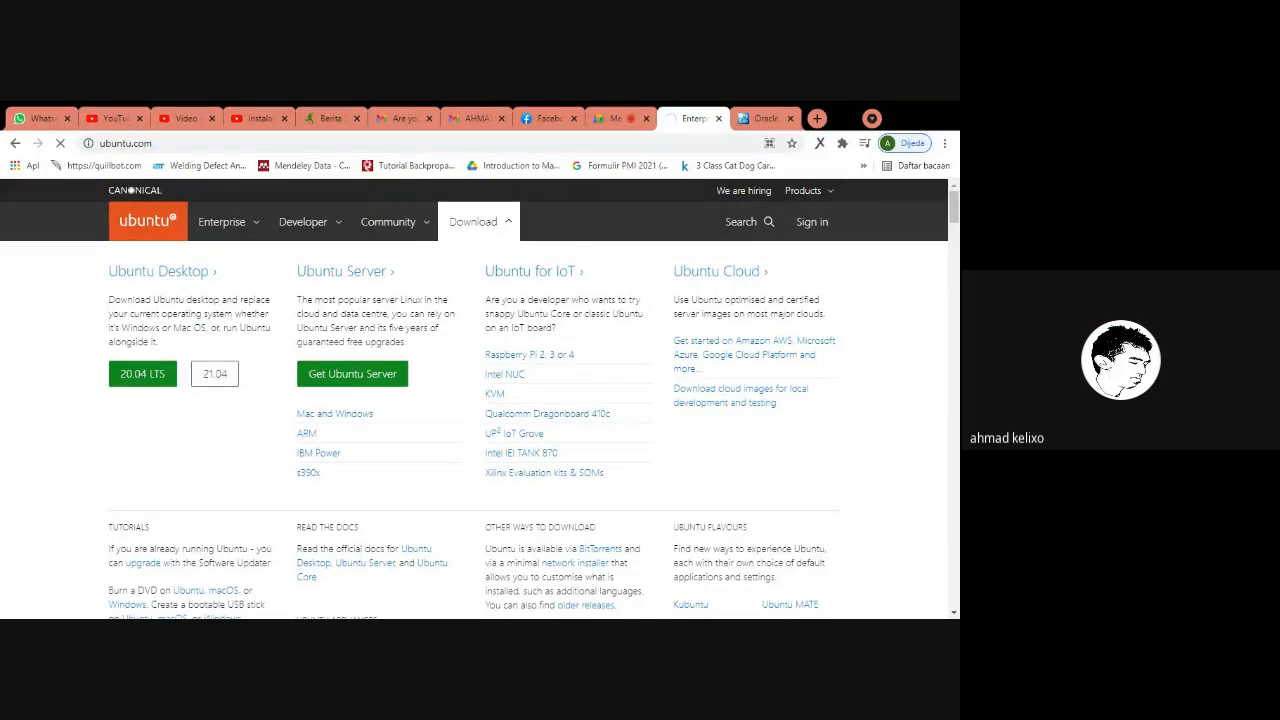
{"action": "left_click", "coordinate": [247, 142]}
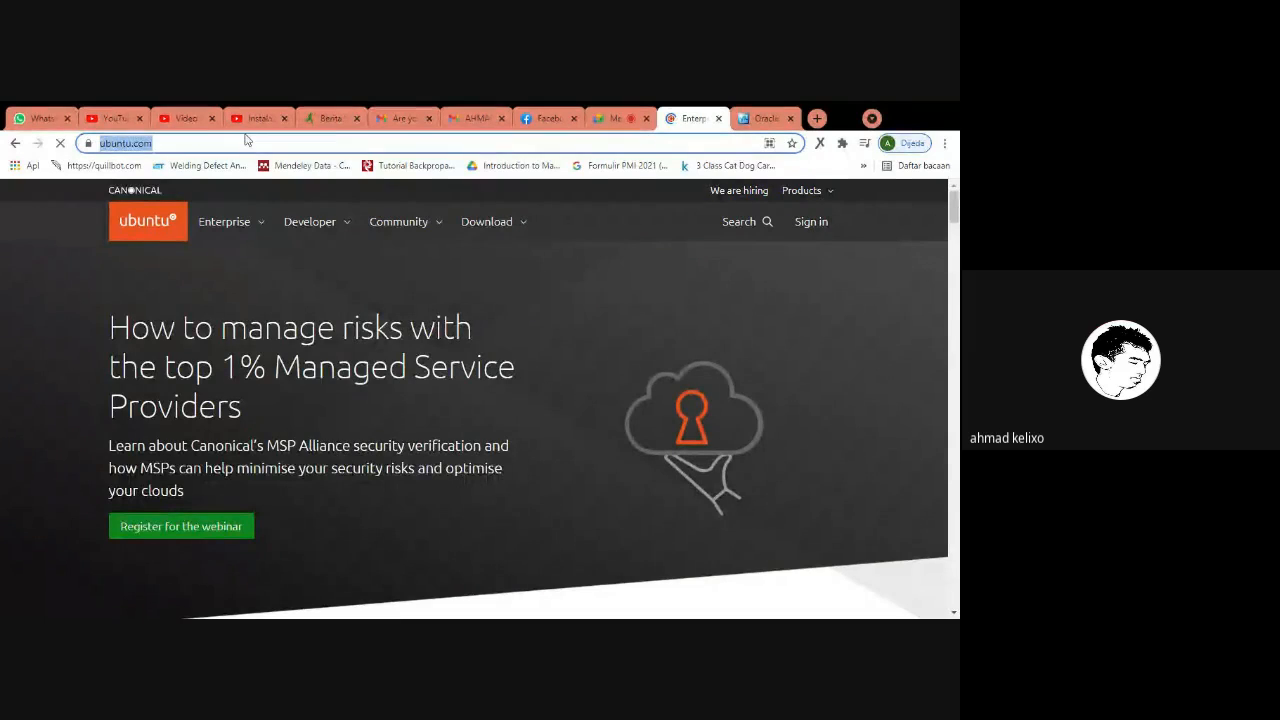
{"action": "left_click", "coordinate": [188, 143]}
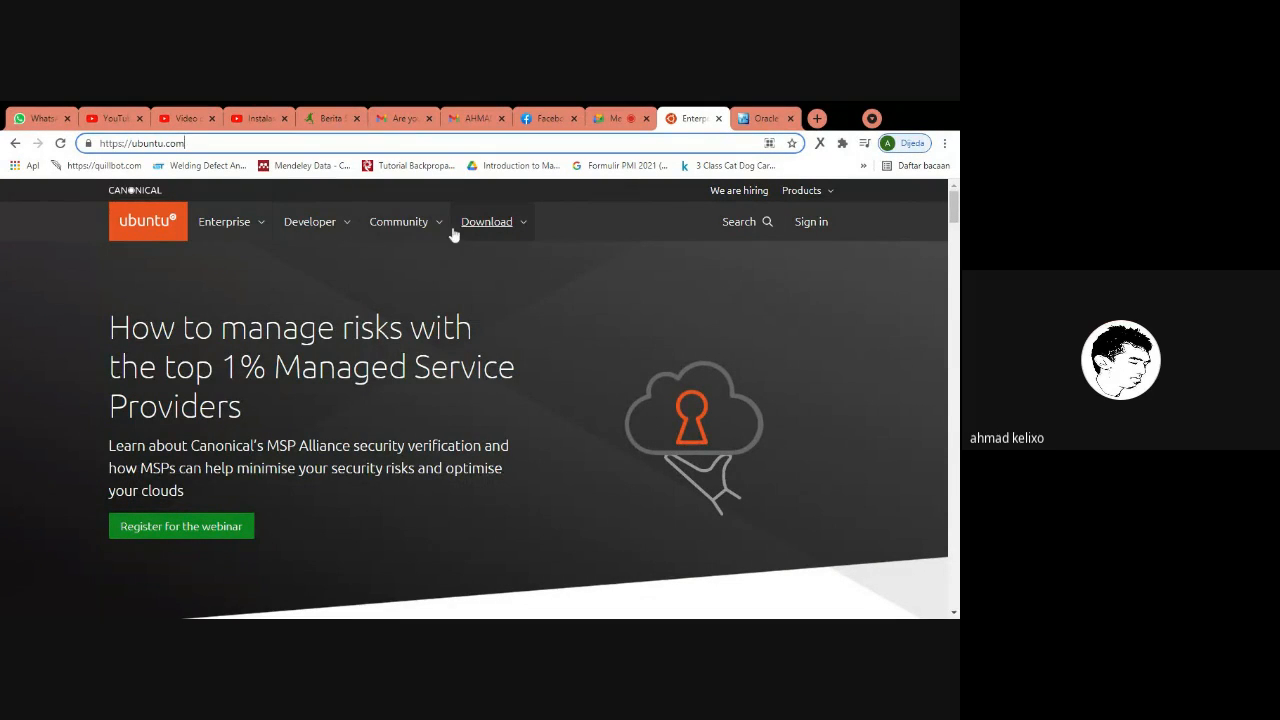
{"action": "left_click", "coordinate": [522, 224]}
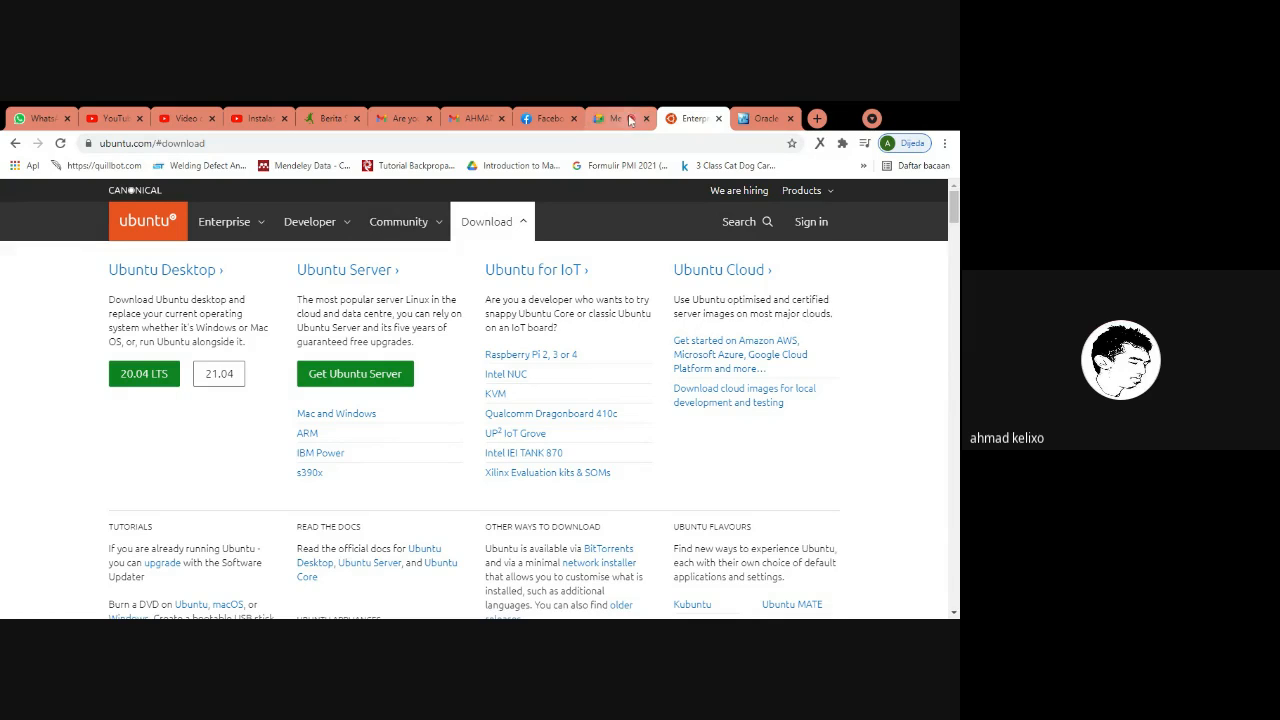
Revisit the VirtualBox and Ubuntu web pages and switch to Oracle VM VirtualBox Manager.
{"action": "left_click", "coordinate": [763, 118]}
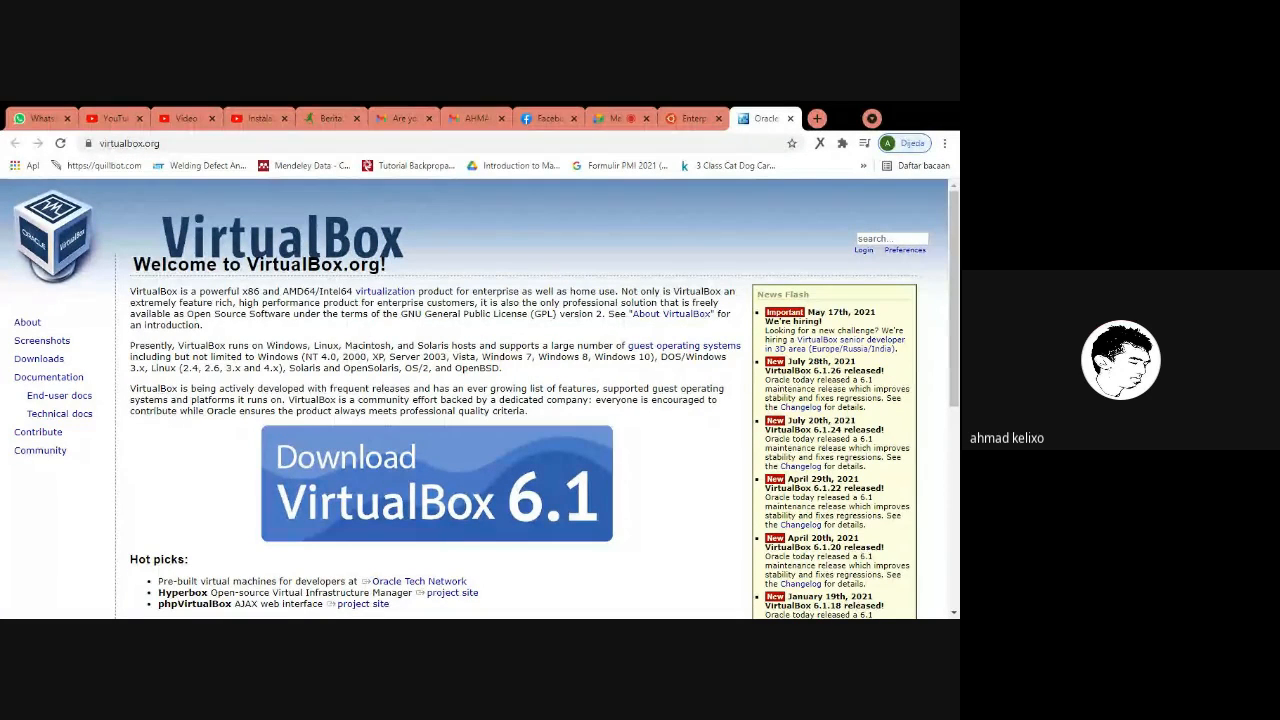
{"action": "left_click", "coordinate": [680, 118]}
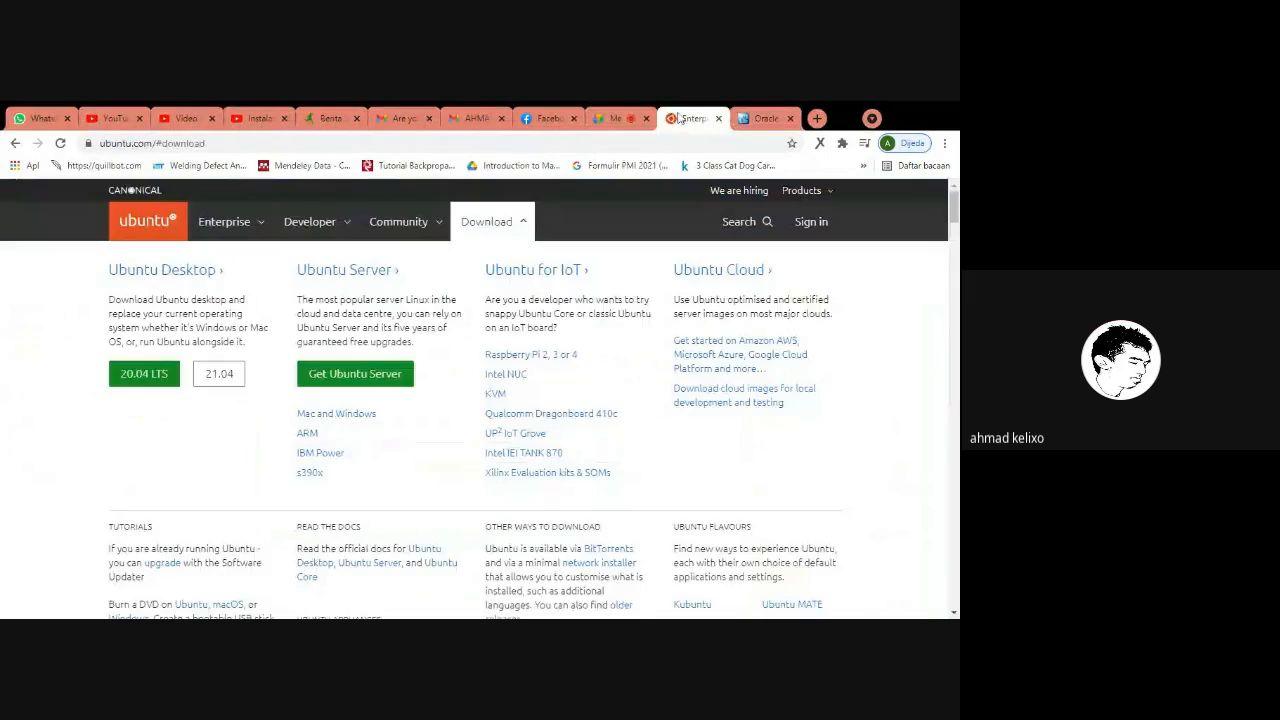
{"action": "left_click", "coordinate": [762, 118]}
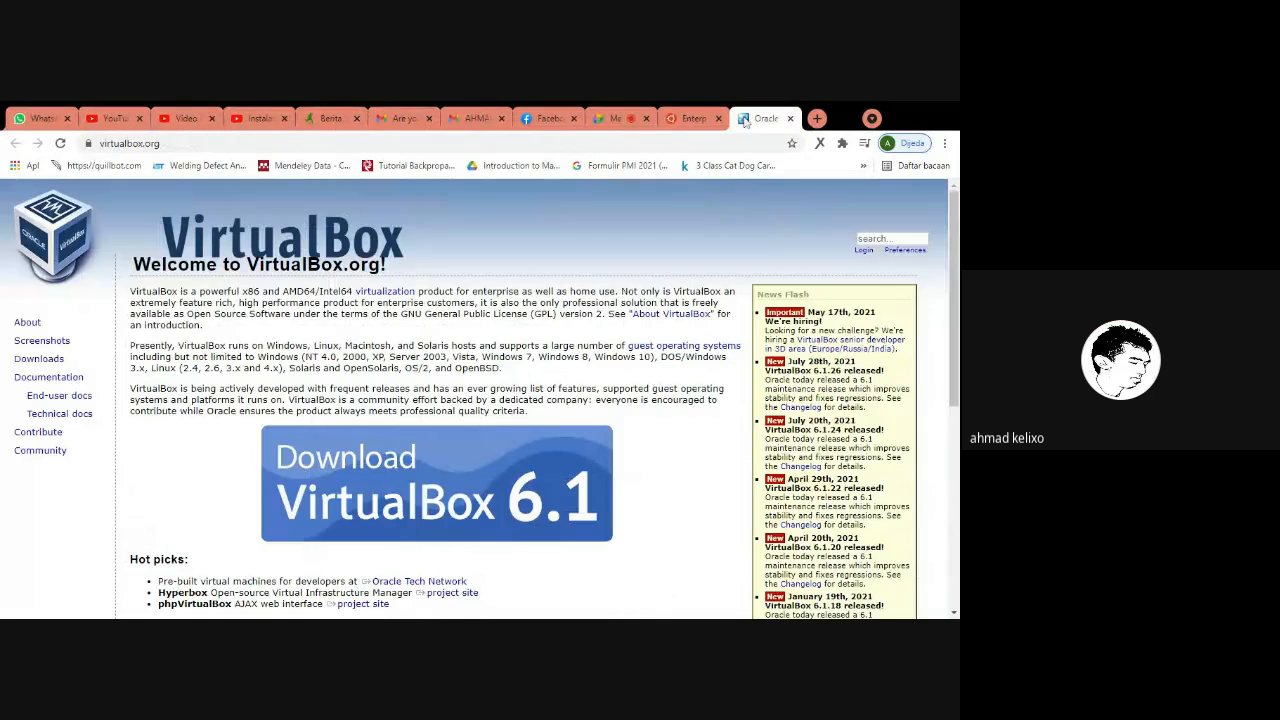
{"action": "left_click", "coordinate": [900, 120]}
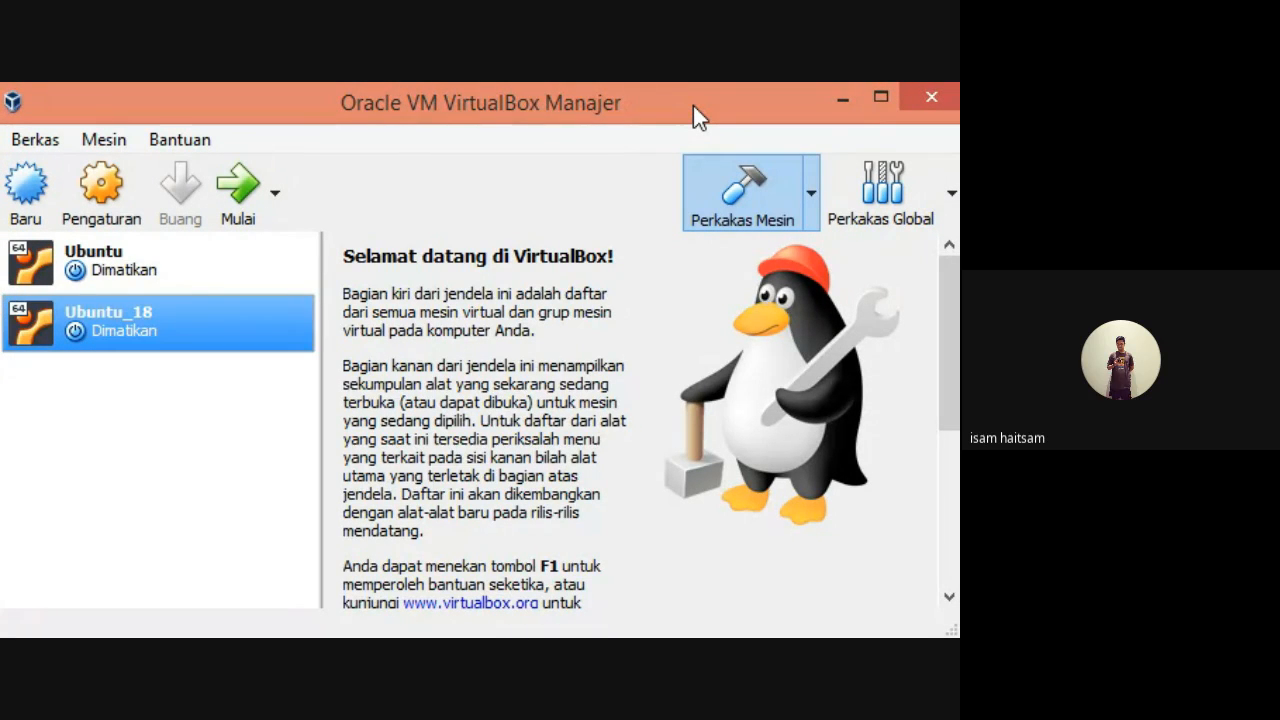
{"action": "left_click", "coordinate": [243, 266]}
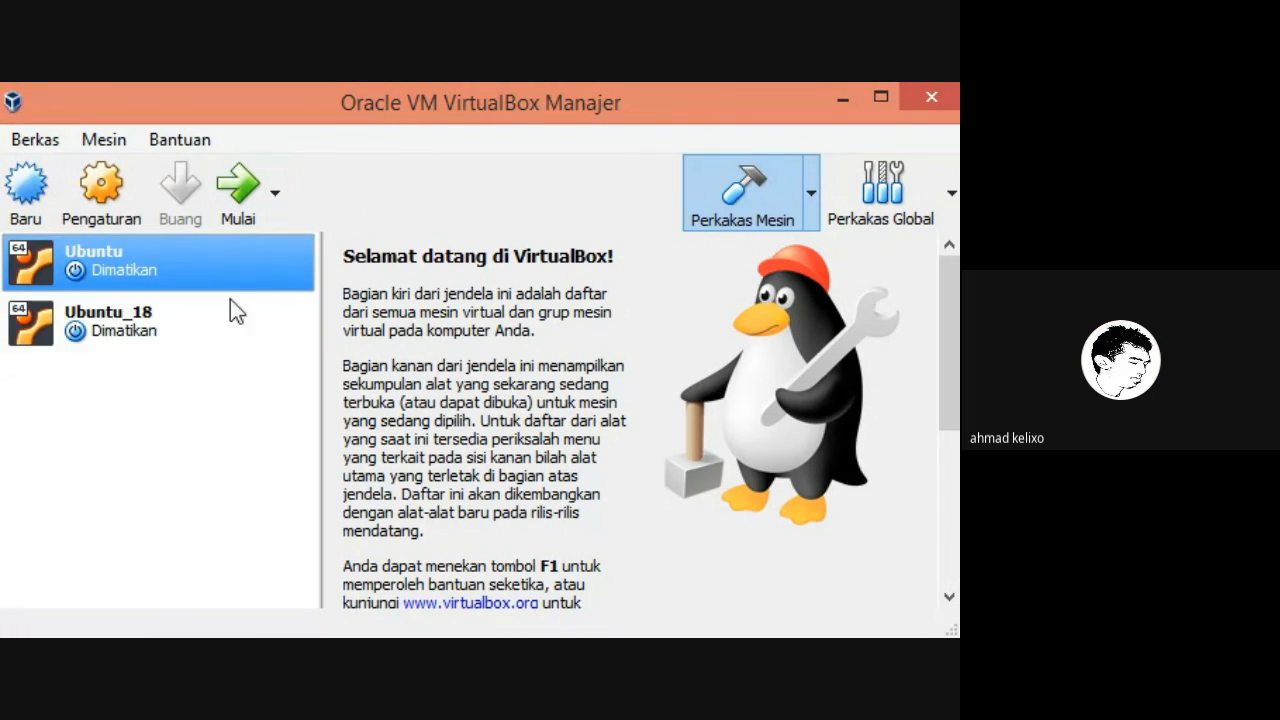
{"action": "left_click", "coordinate": [230, 302]}
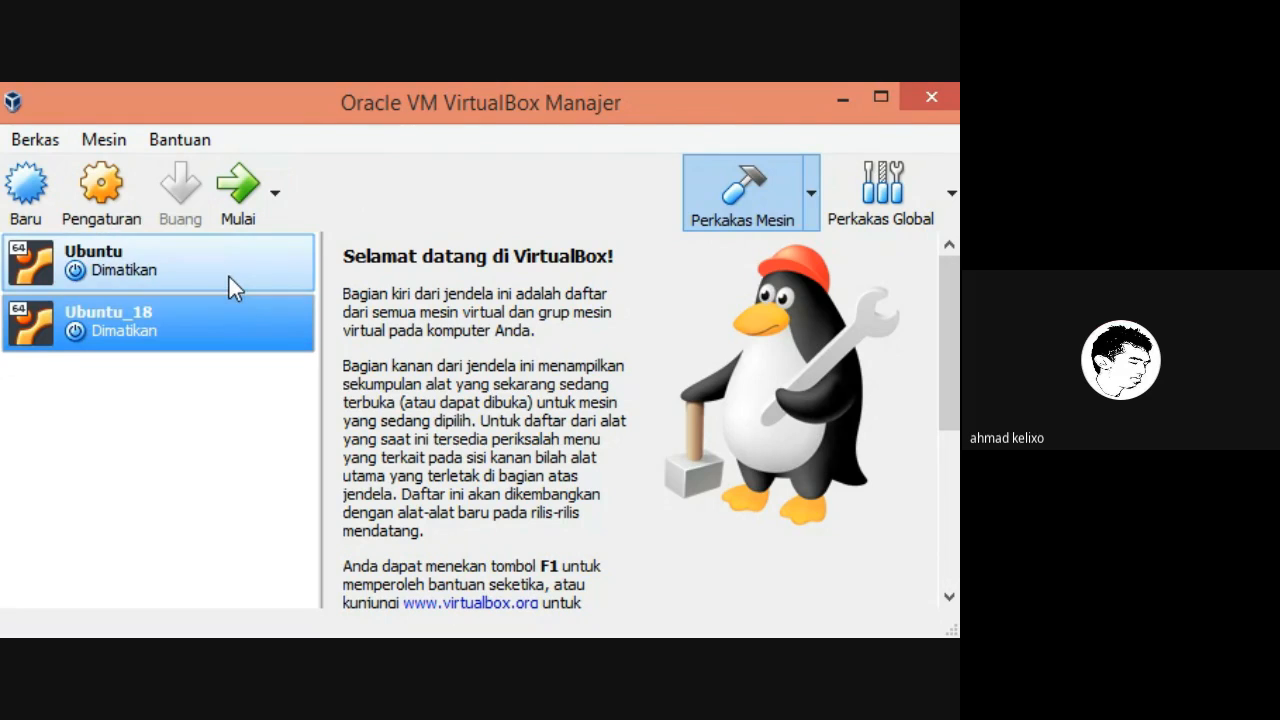
{"action": "left_click", "coordinate": [229, 277]}
{"action": "left_click", "coordinate": [217, 312]}
{"action": "left_click", "coordinate": [206, 277]}
{"action": "left_click", "coordinate": [214, 304]}
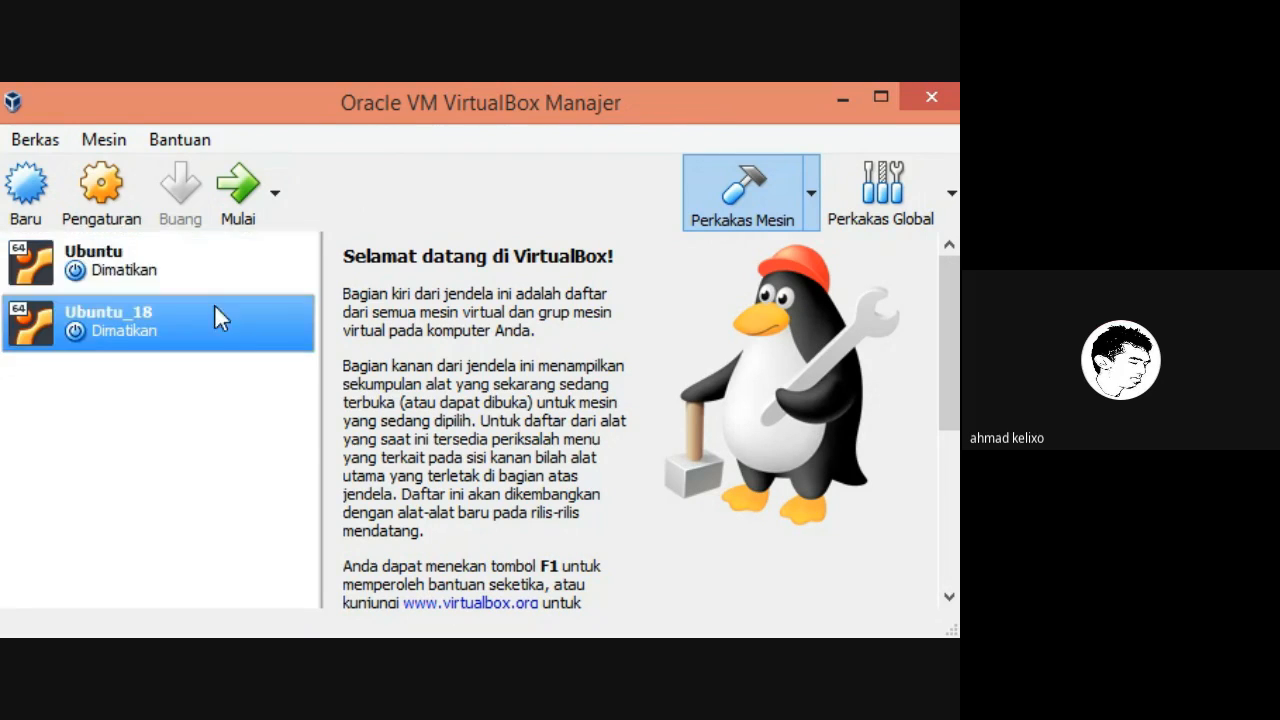
{"action": "left_click", "coordinate": [210, 263]}
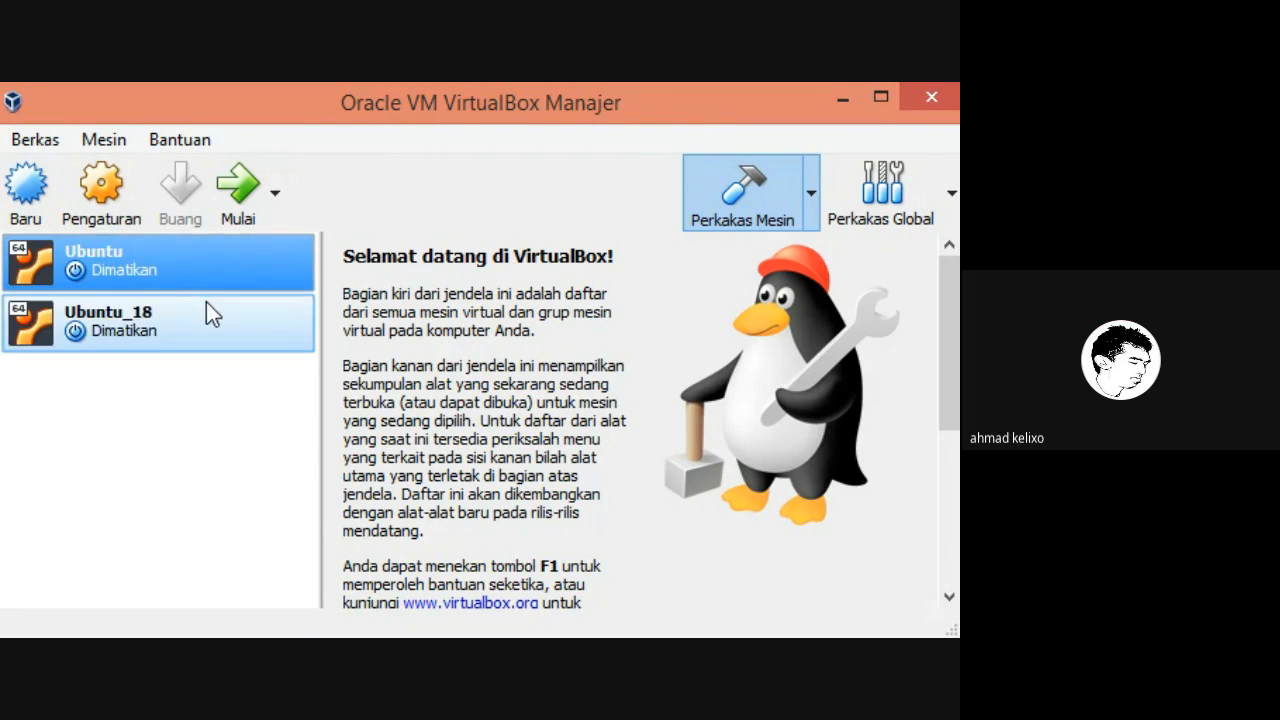
{"action": "left_click", "coordinate": [206, 302]}
Select the virtual machine named Ubuntu and start it.
{"action": "left_click", "coordinate": [270, 266]}
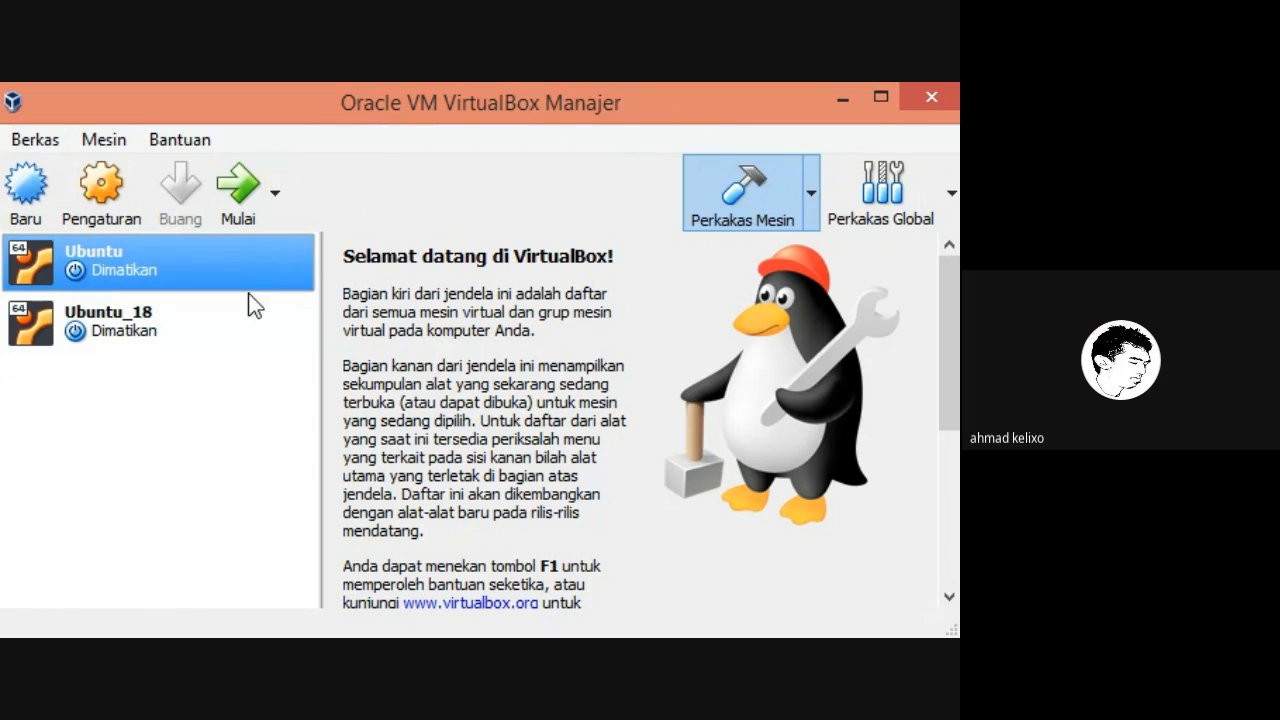
{"action": "left_click", "coordinate": [222, 190]}
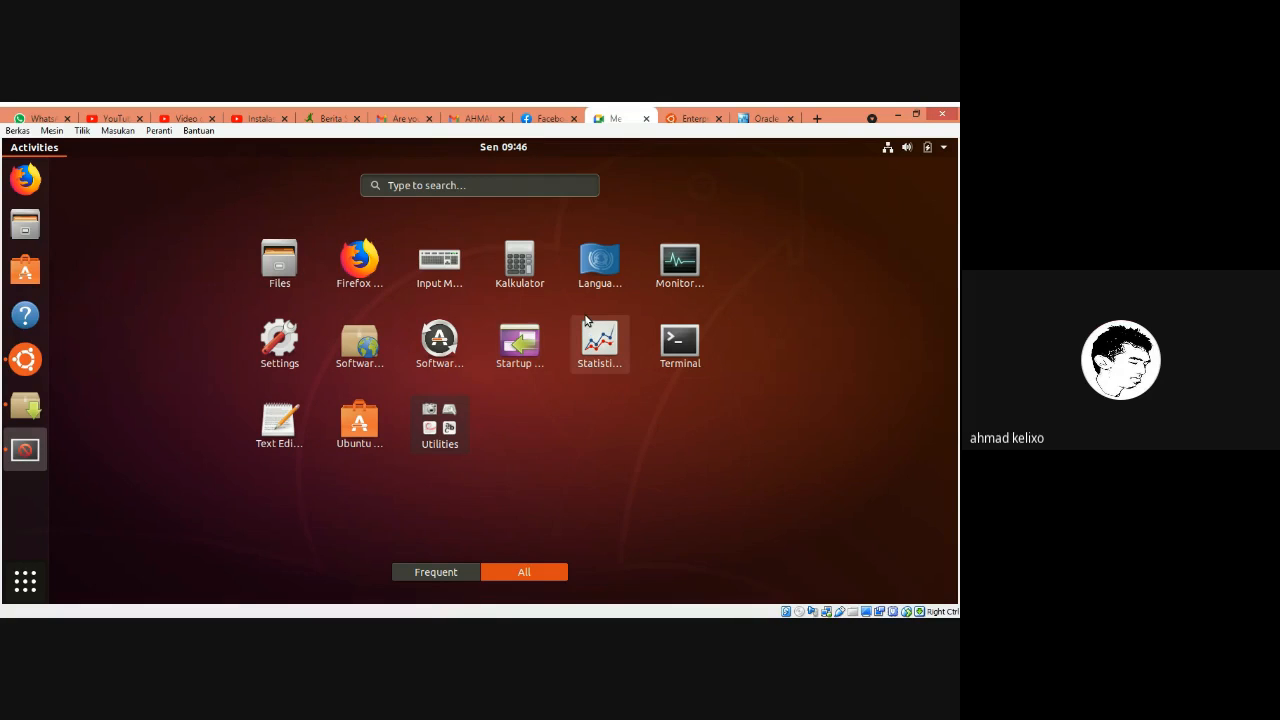
Launch Kalkulator from the Ubuntu applications overview and decline the upgrade to Ubuntu 20.04.3 LTS.
{"action": "left_click", "coordinate": [537, 264]}
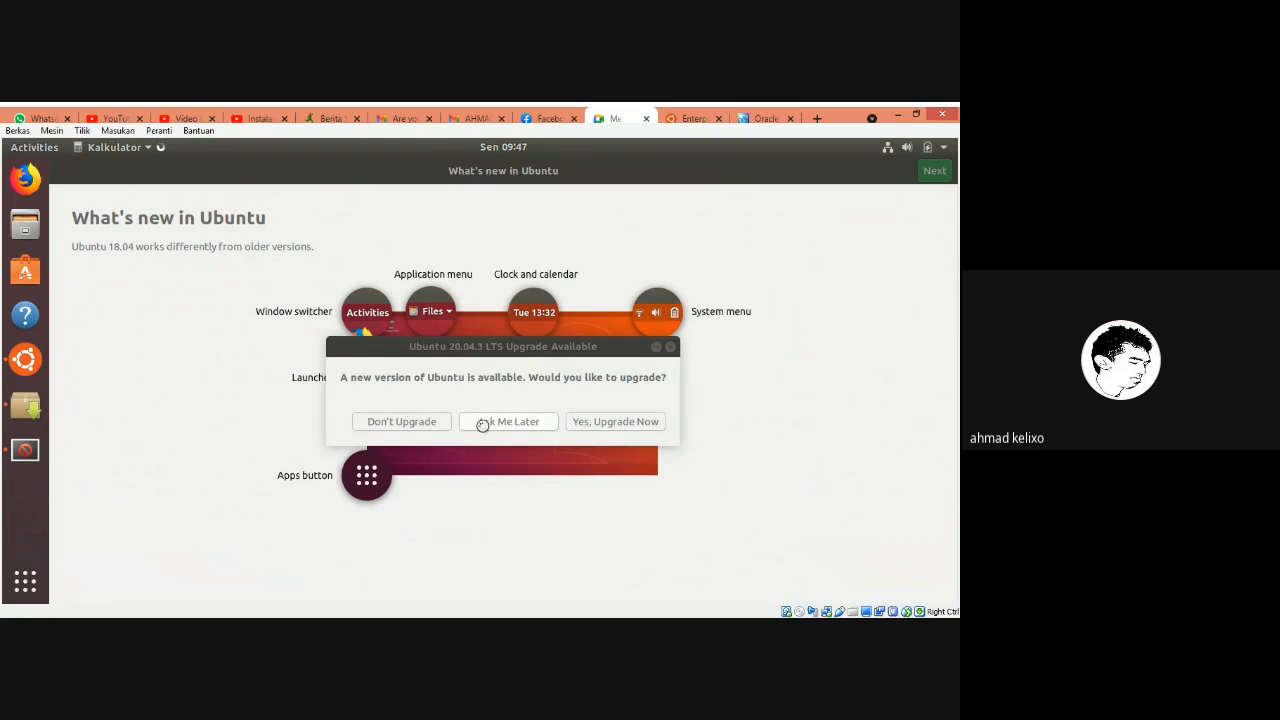
{"action": "left_click", "coordinate": [426, 424]}
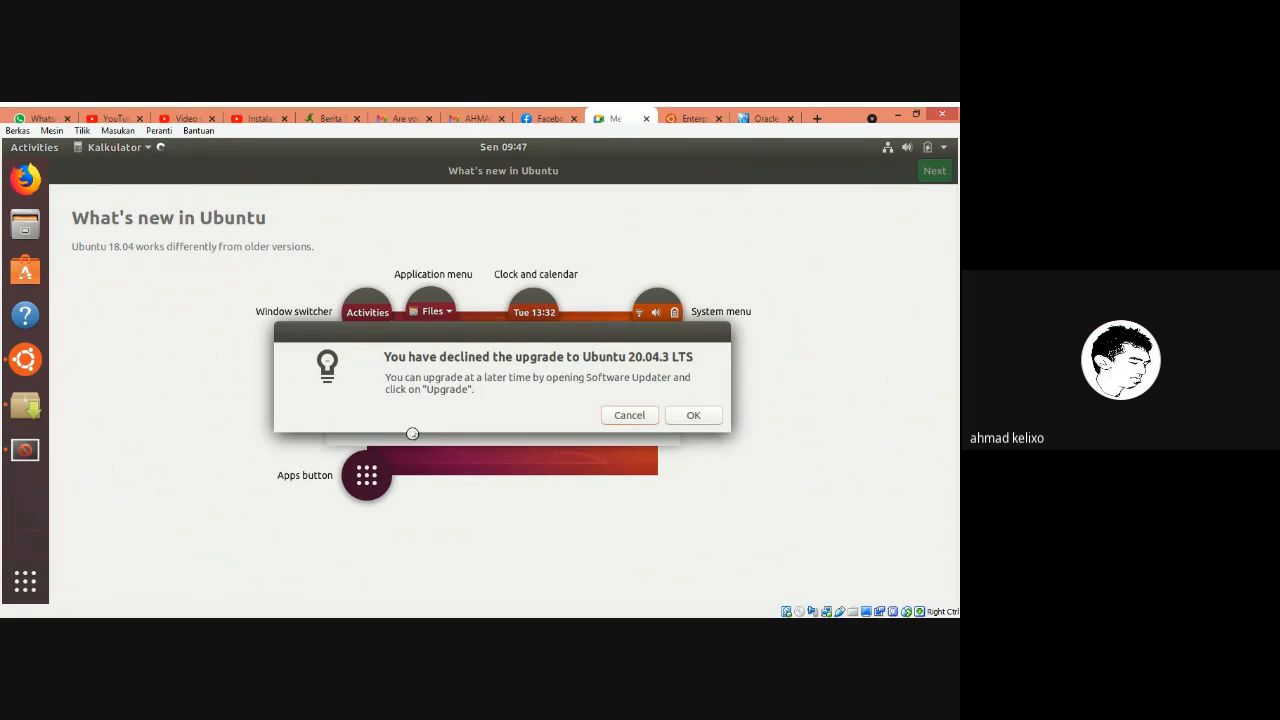
{"action": "left_click", "coordinate": [700, 414]}
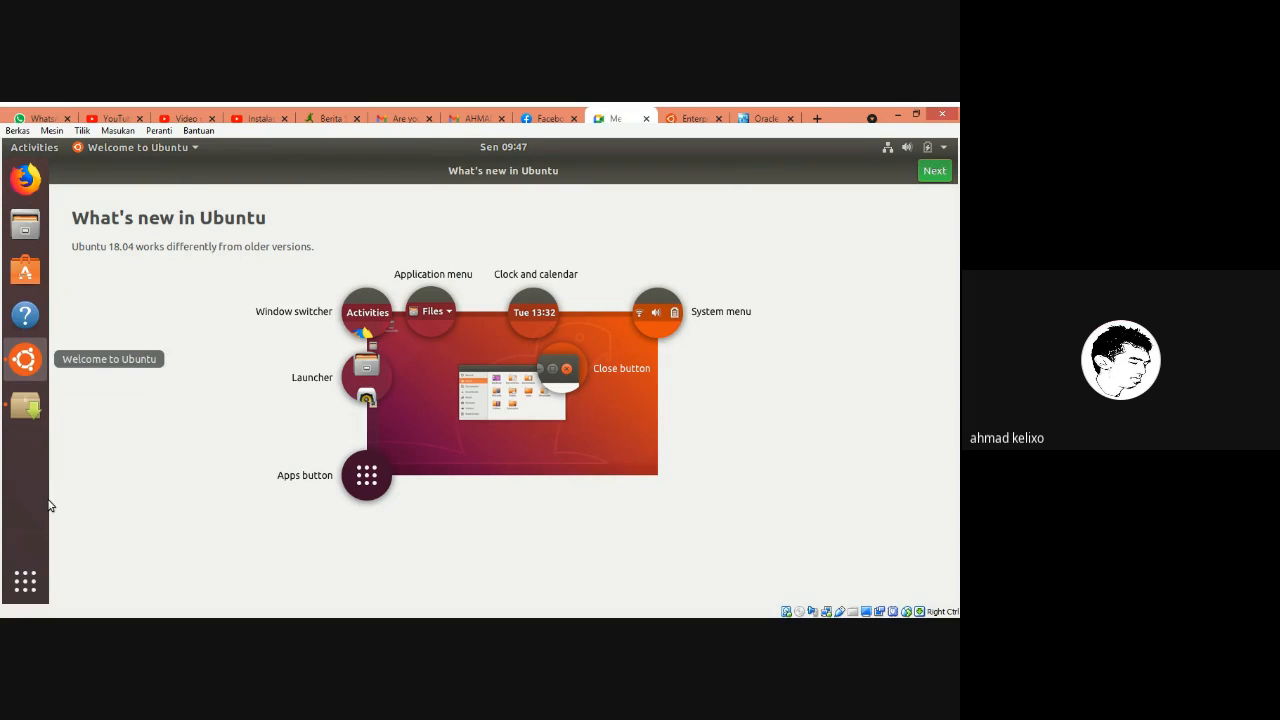
{"action": "left_click", "coordinate": [38, 580]}
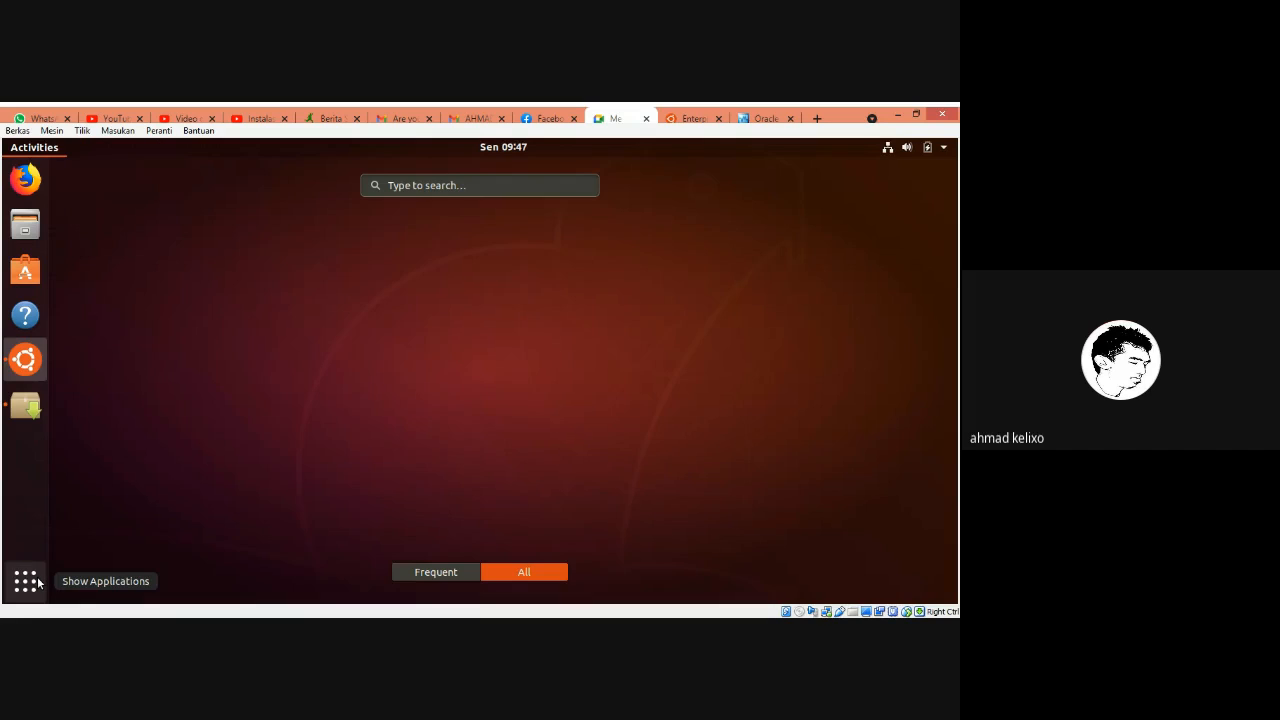
{"action": "left_click", "coordinate": [38, 580]}
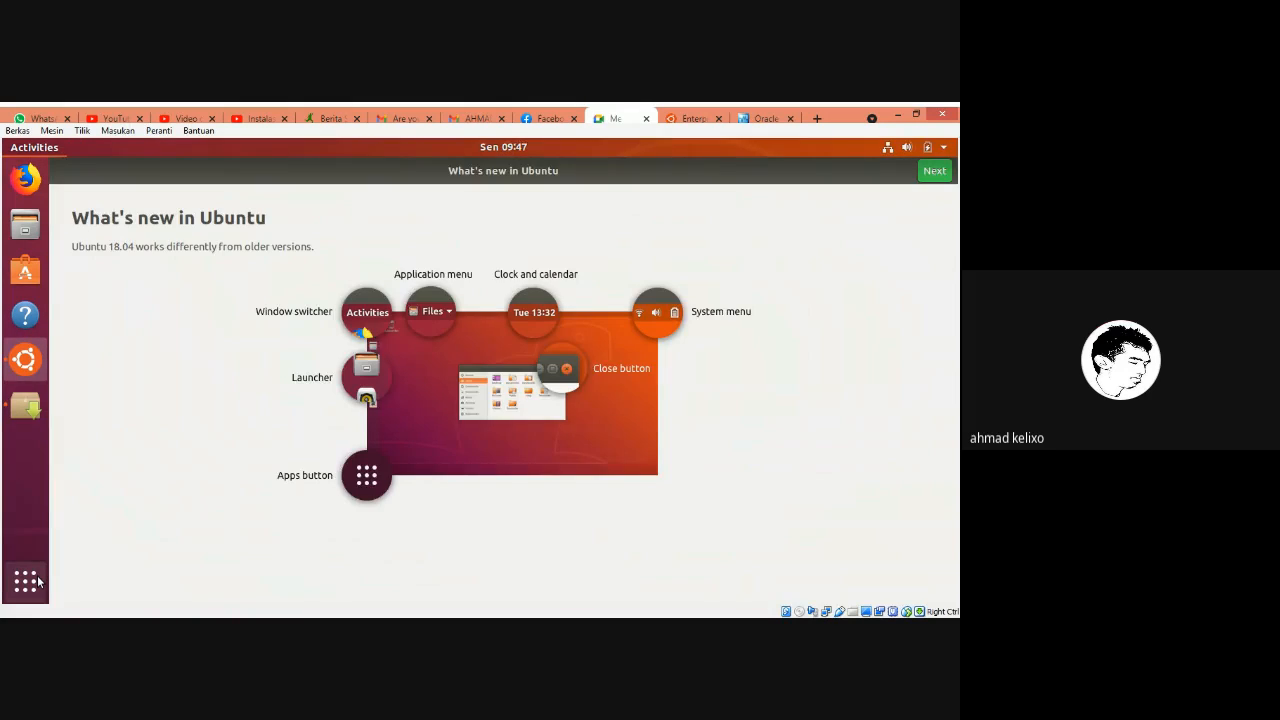
{"action": "left_click", "coordinate": [38, 580]}
{"action": "left_click", "coordinate": [38, 581]}
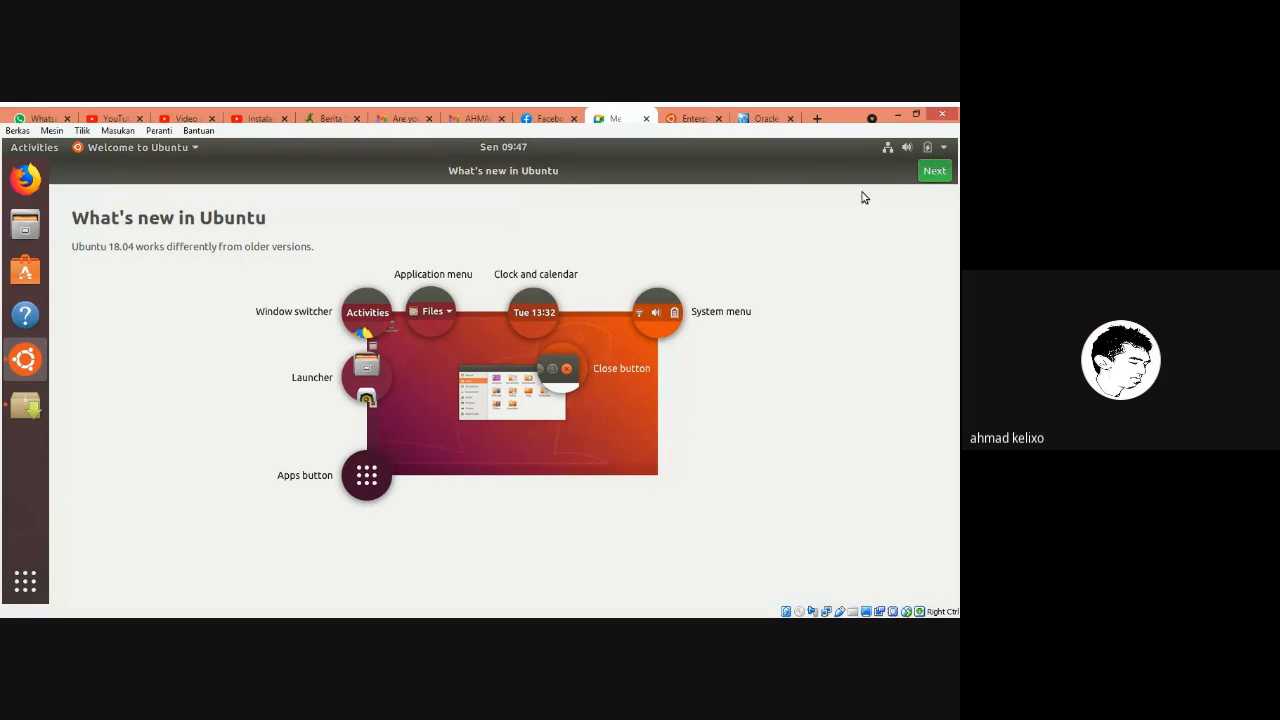
Finish the Welcome to Ubuntu setup without Livepatch and without sending system info, and dismiss the language support notice.
{"action": "left_click", "coordinate": [923, 174]}
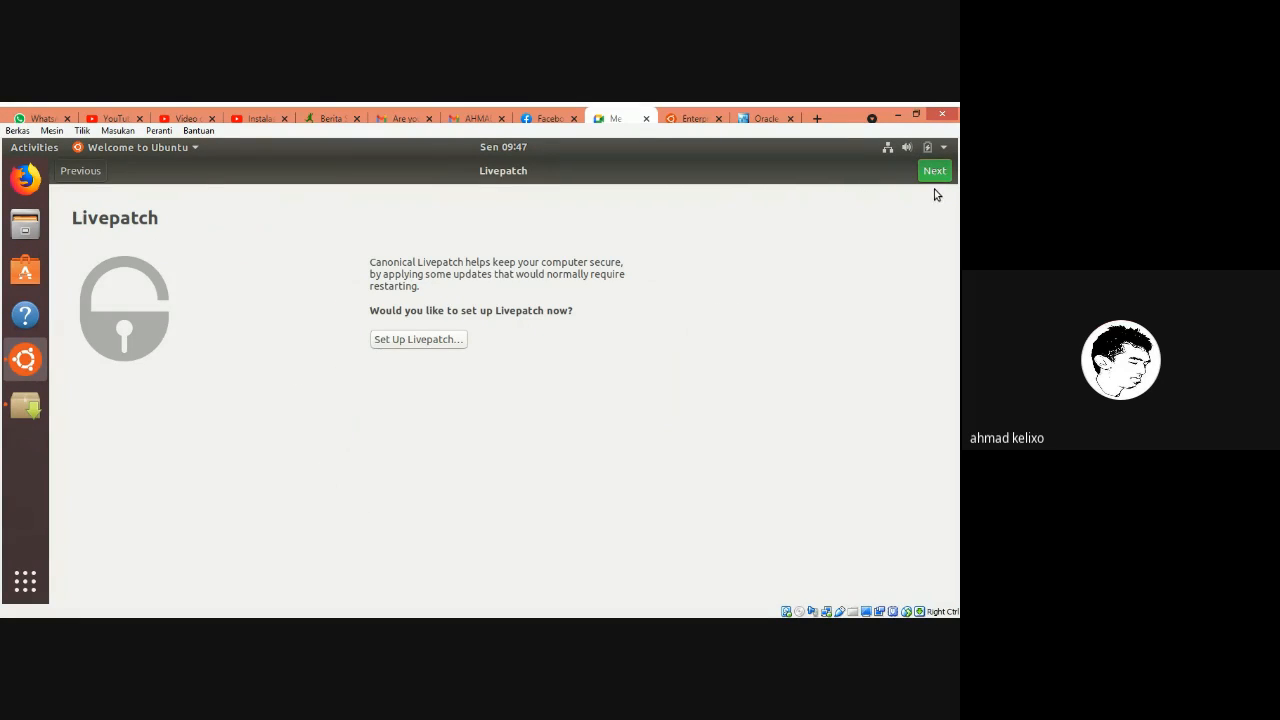
{"action": "left_click", "coordinate": [938, 174]}
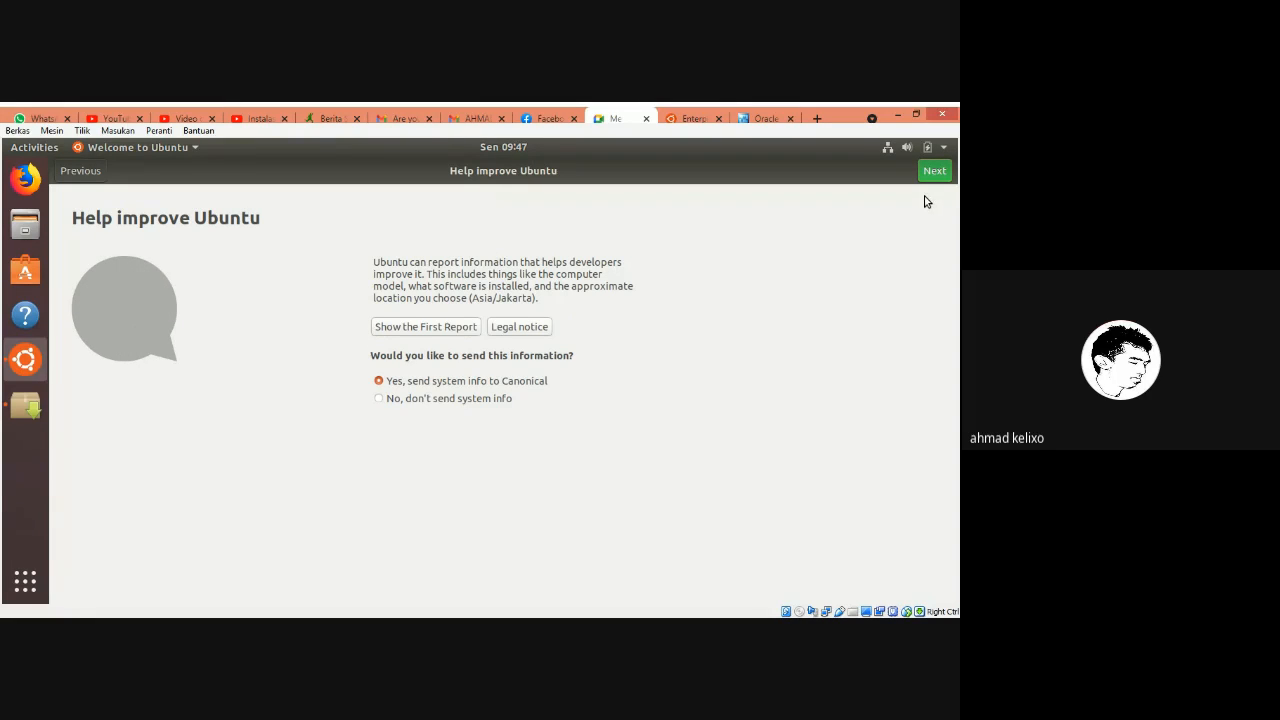
{"action": "left_click", "coordinate": [457, 401]}
{"action": "left_click", "coordinate": [938, 176]}
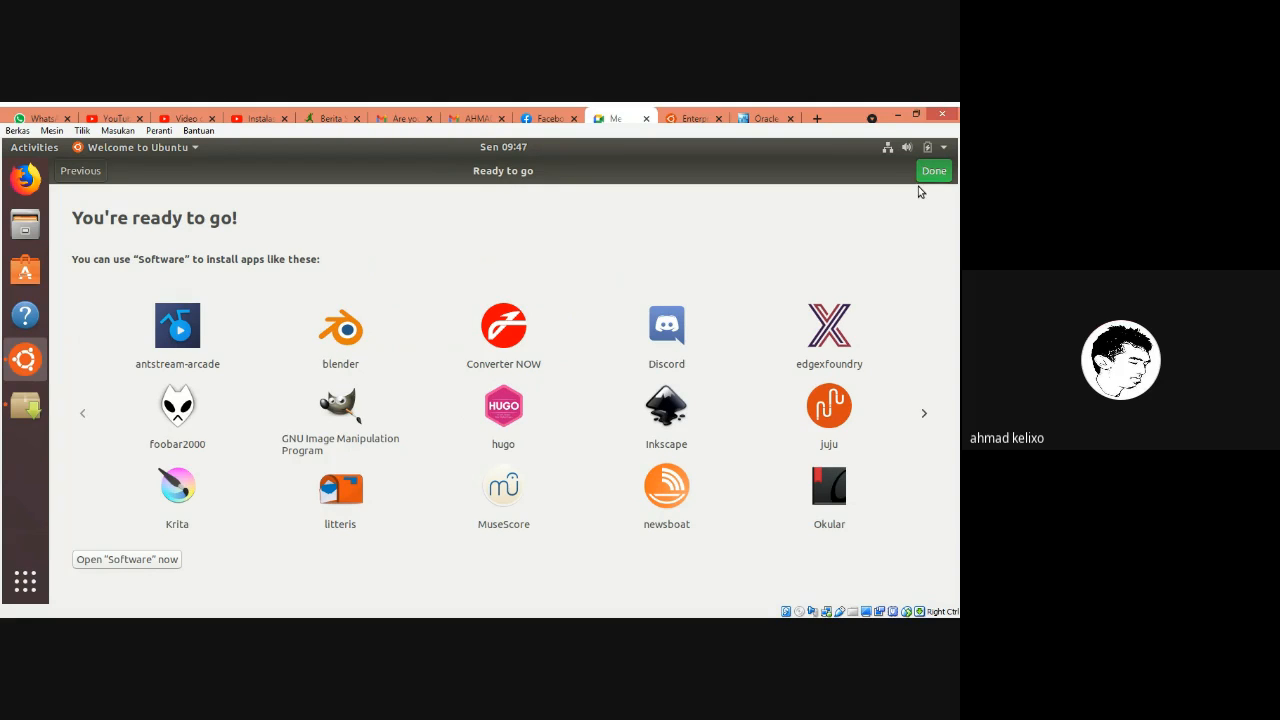
{"action": "left_click", "coordinate": [934, 172]}
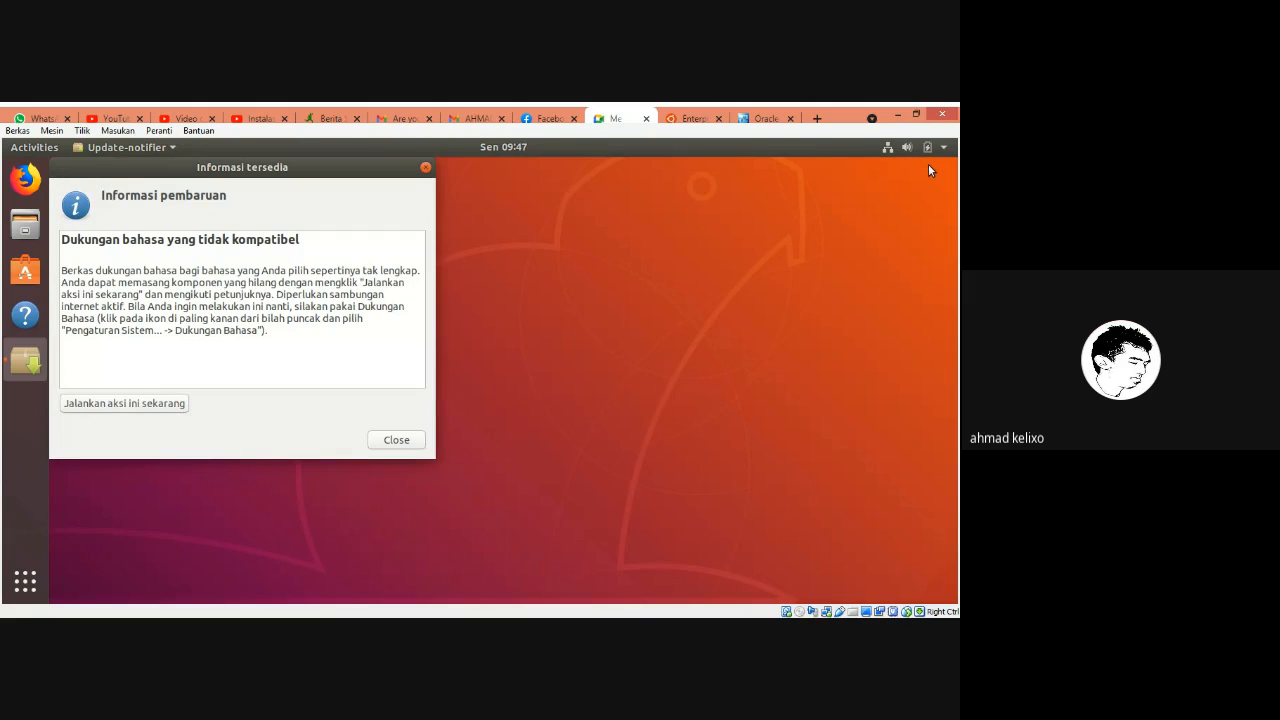
{"action": "left_click", "coordinate": [397, 440]}
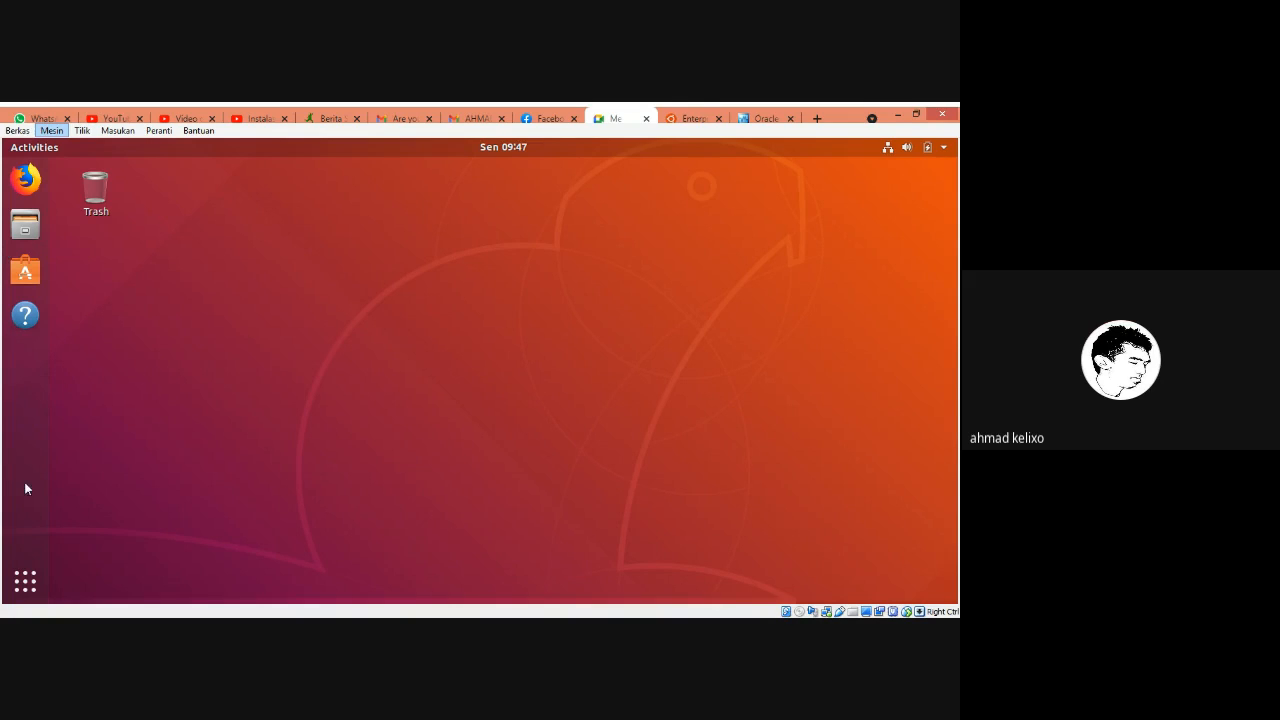
Launch Kalkulator from the Ubuntu applications overview.
{"action": "left_click", "coordinate": [38, 576]}
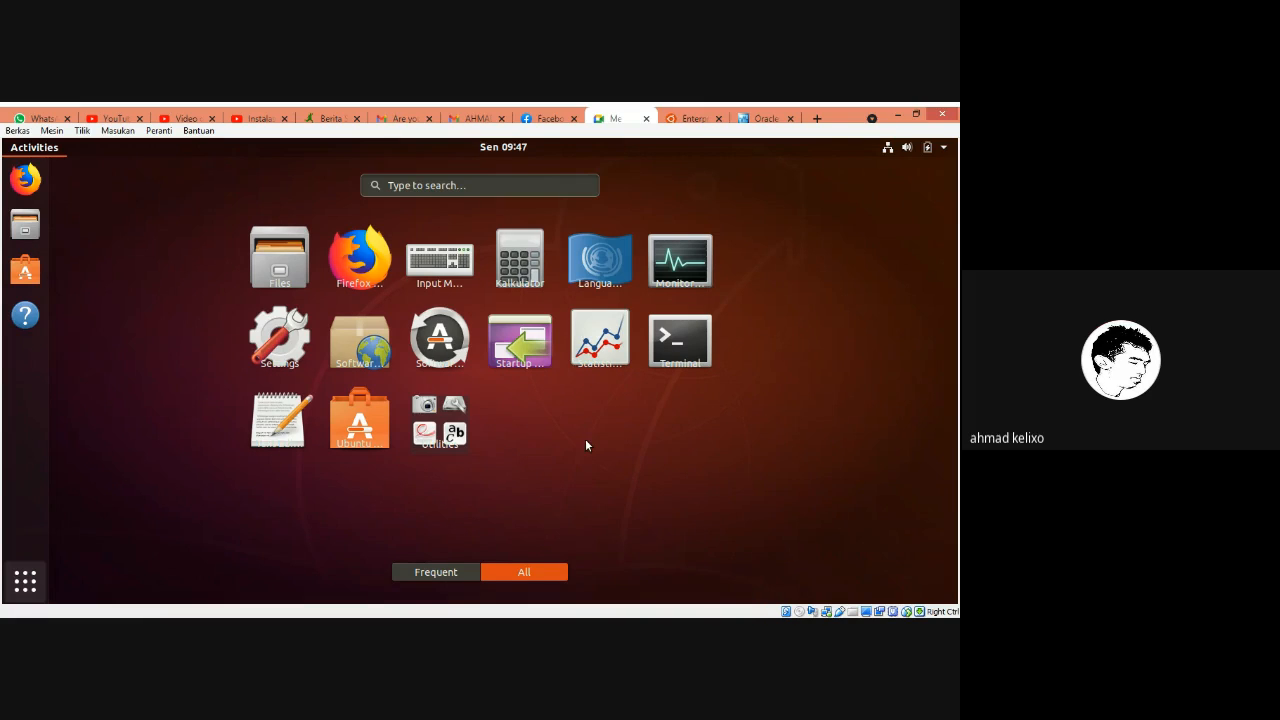
{"action": "left_click", "coordinate": [504, 266]}
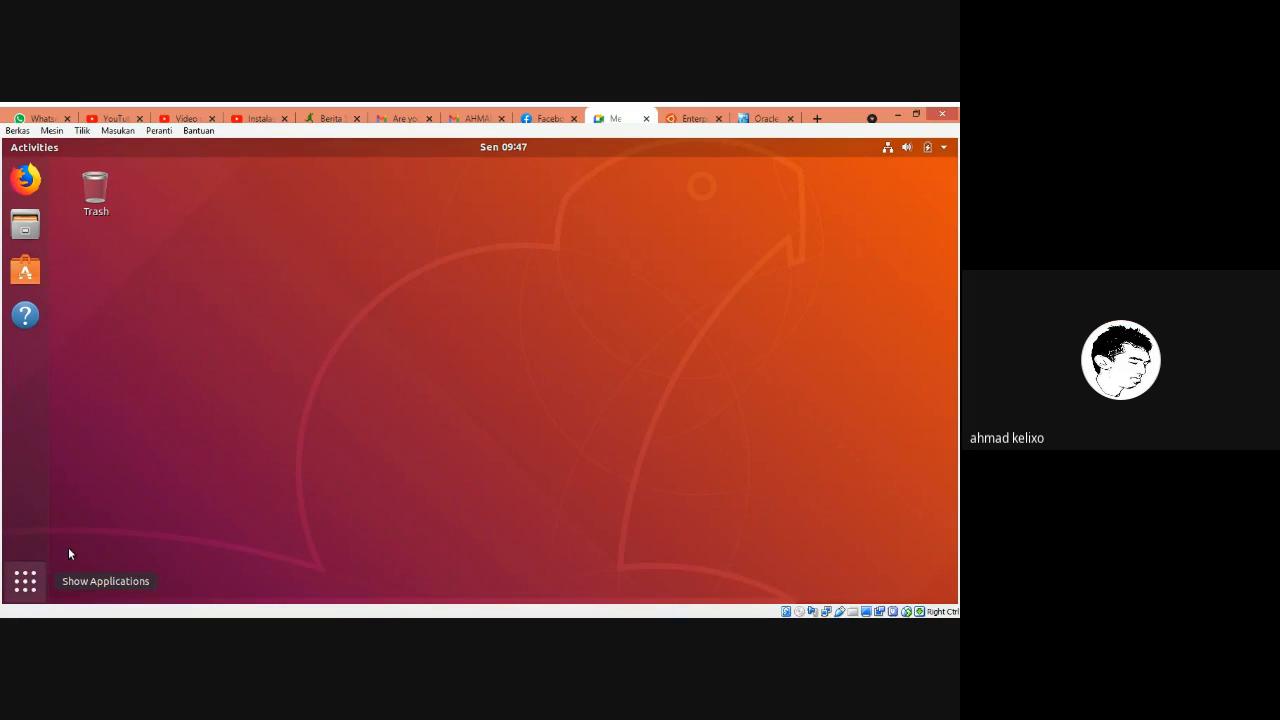
{"action": "left_click", "coordinate": [28, 585]}
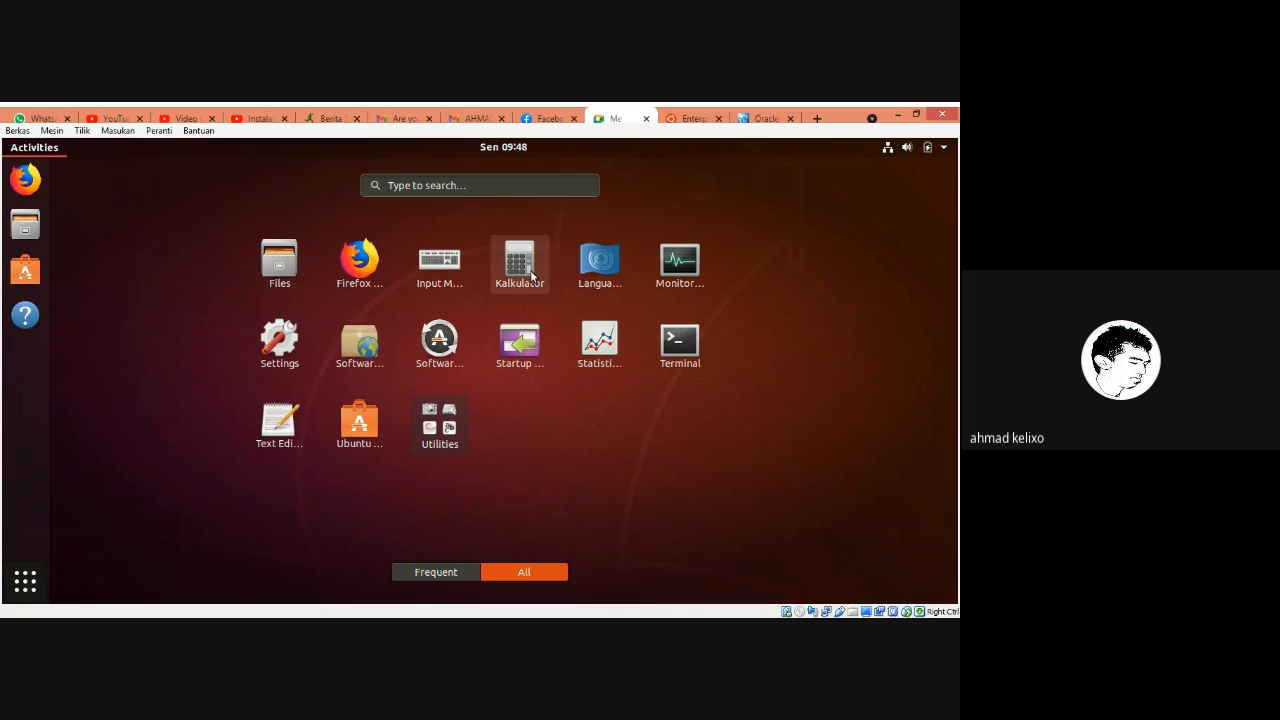
{"action": "left_click", "coordinate": [528, 273]}
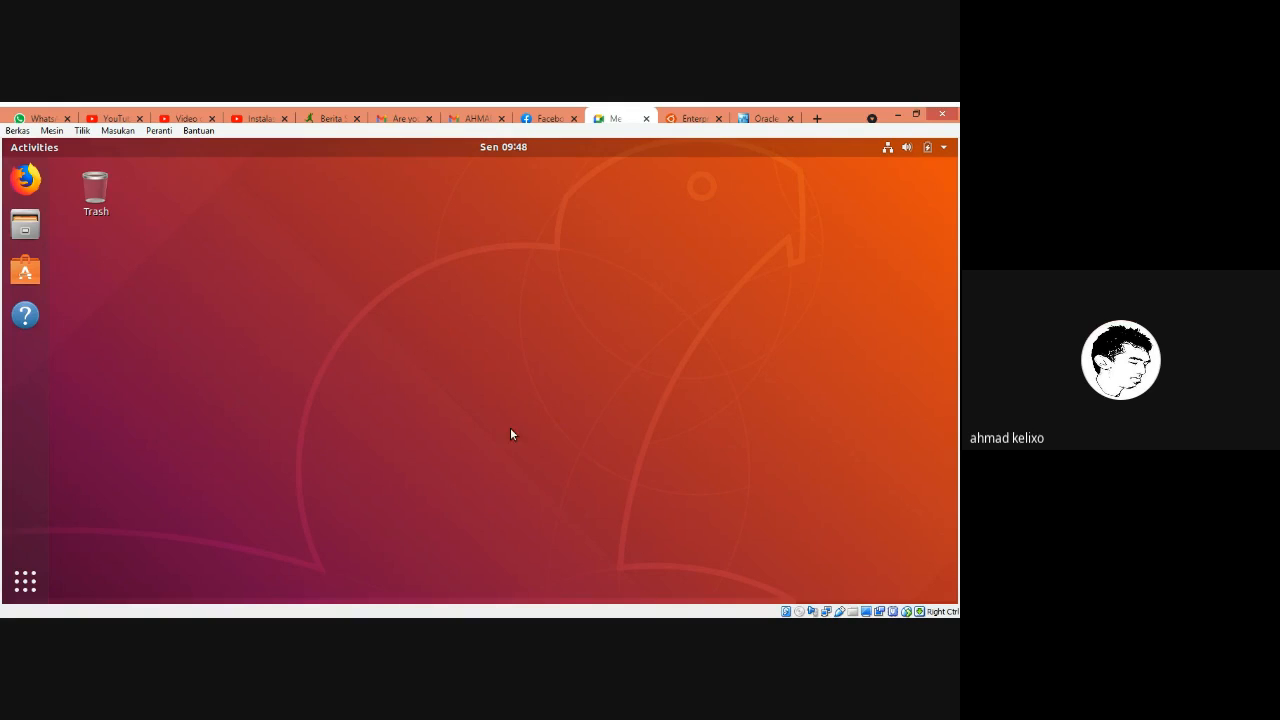
{"action": "right_click", "coordinate": [404, 310]}
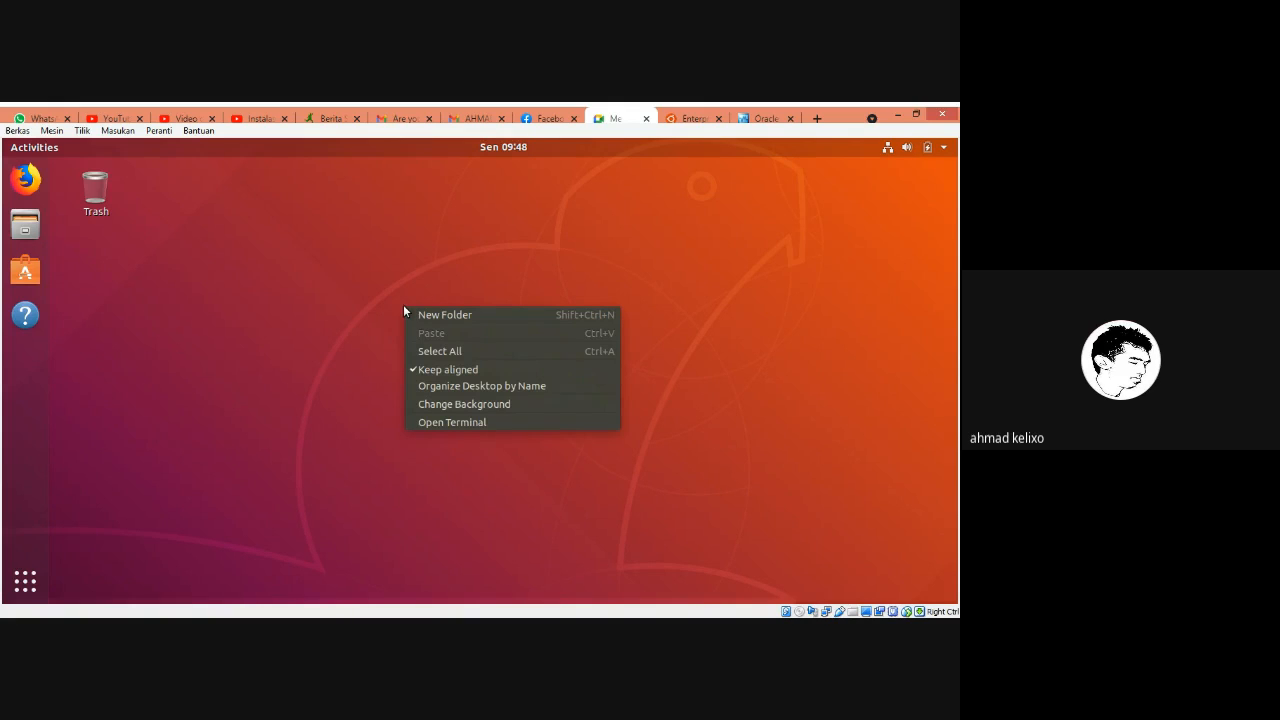
{"action": "left_click", "coordinate": [457, 260]}
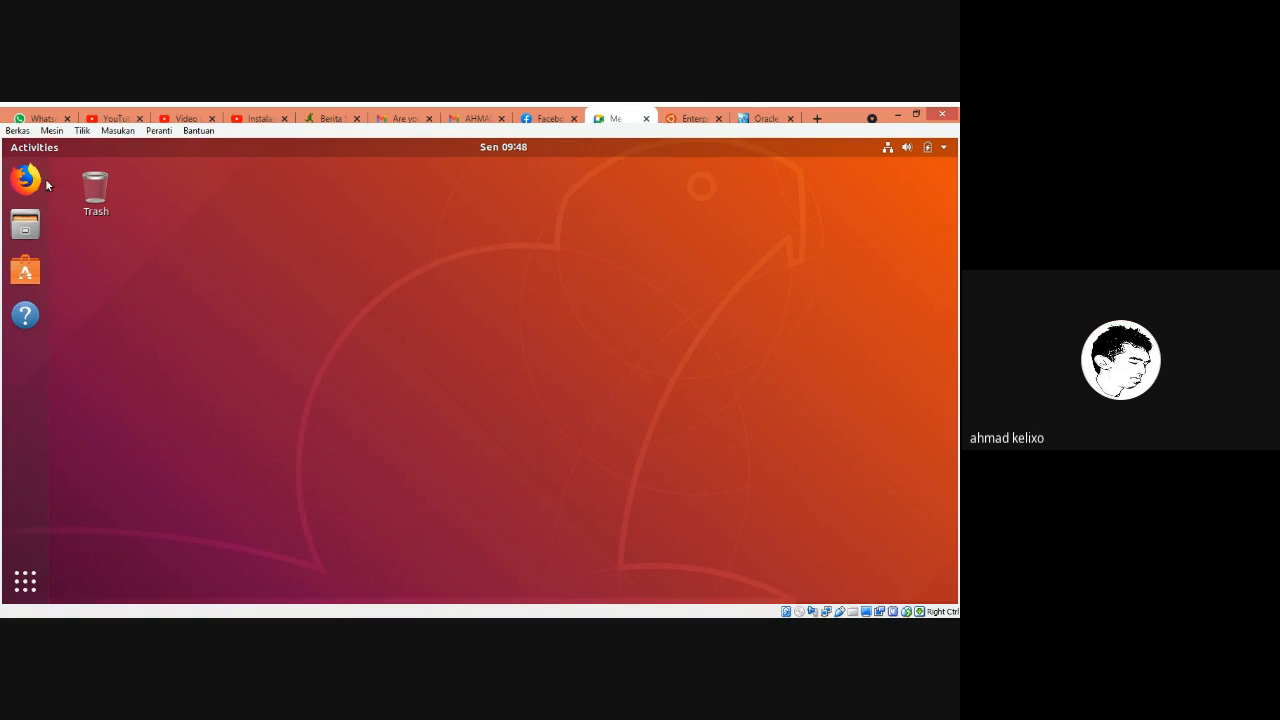
{"action": "left_click", "coordinate": [944, 147]}
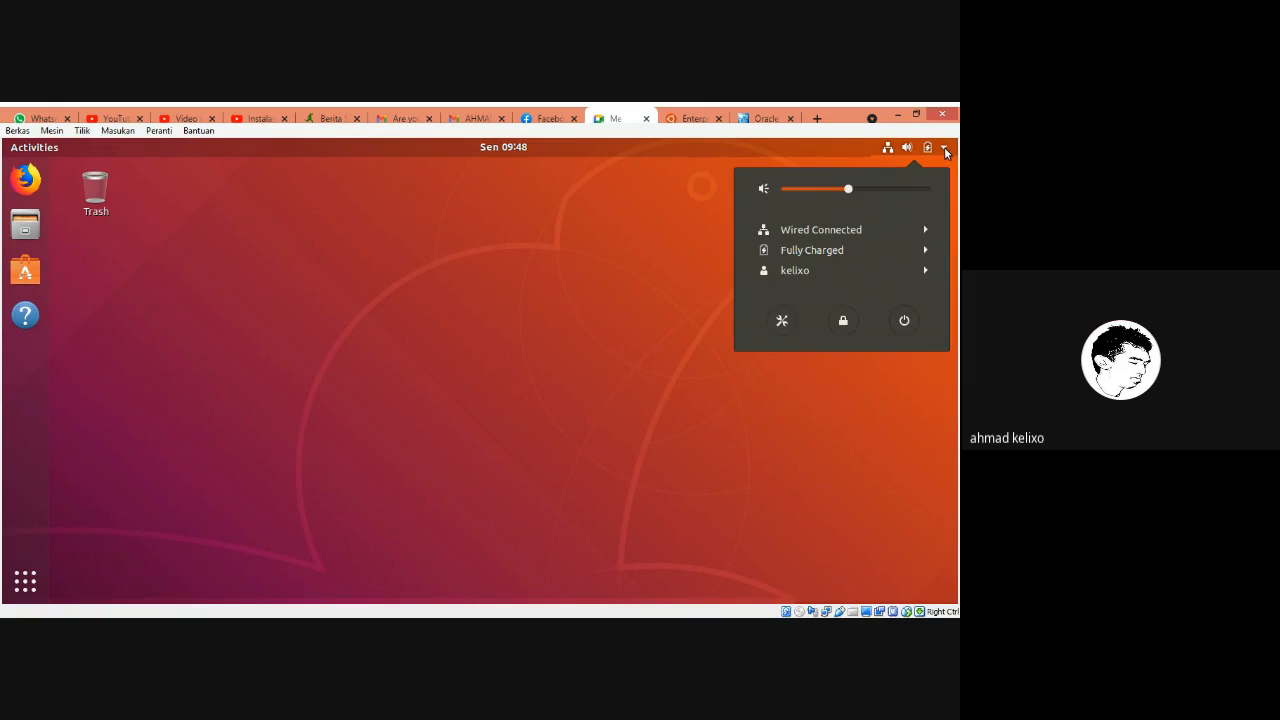
{"action": "left_click", "coordinate": [904, 319]}
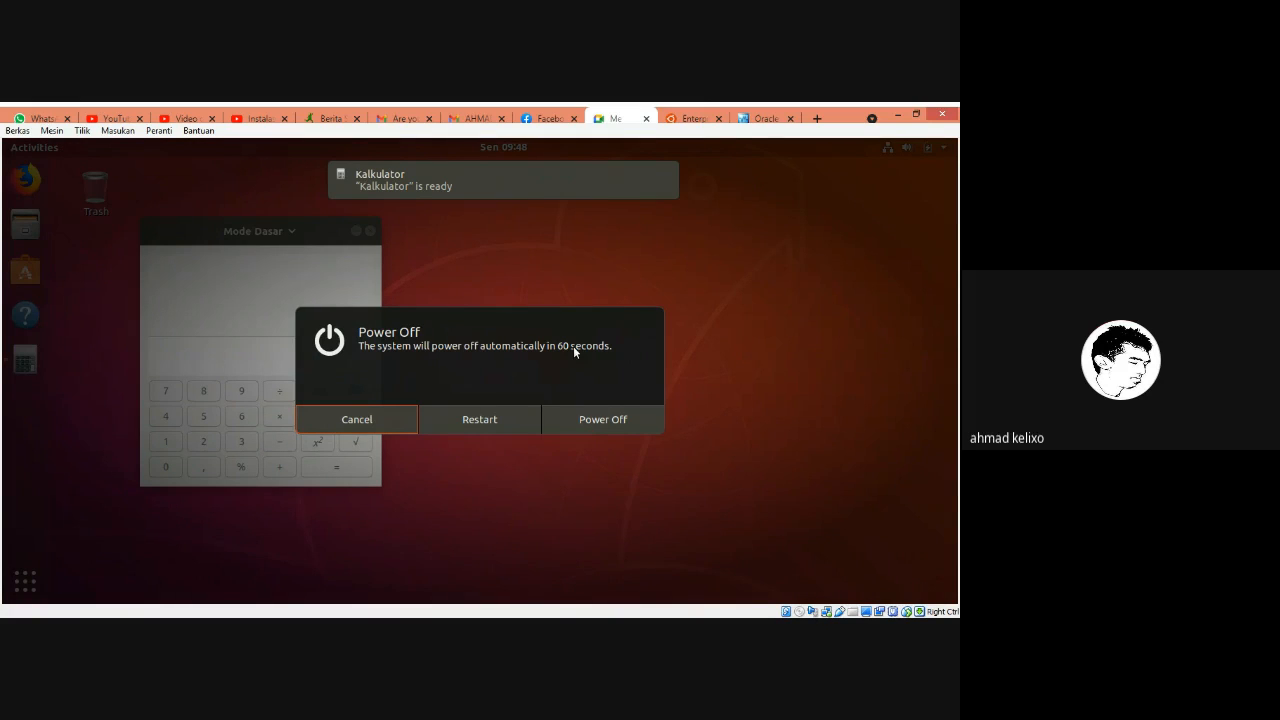
{"action": "left_click", "coordinate": [380, 425]}
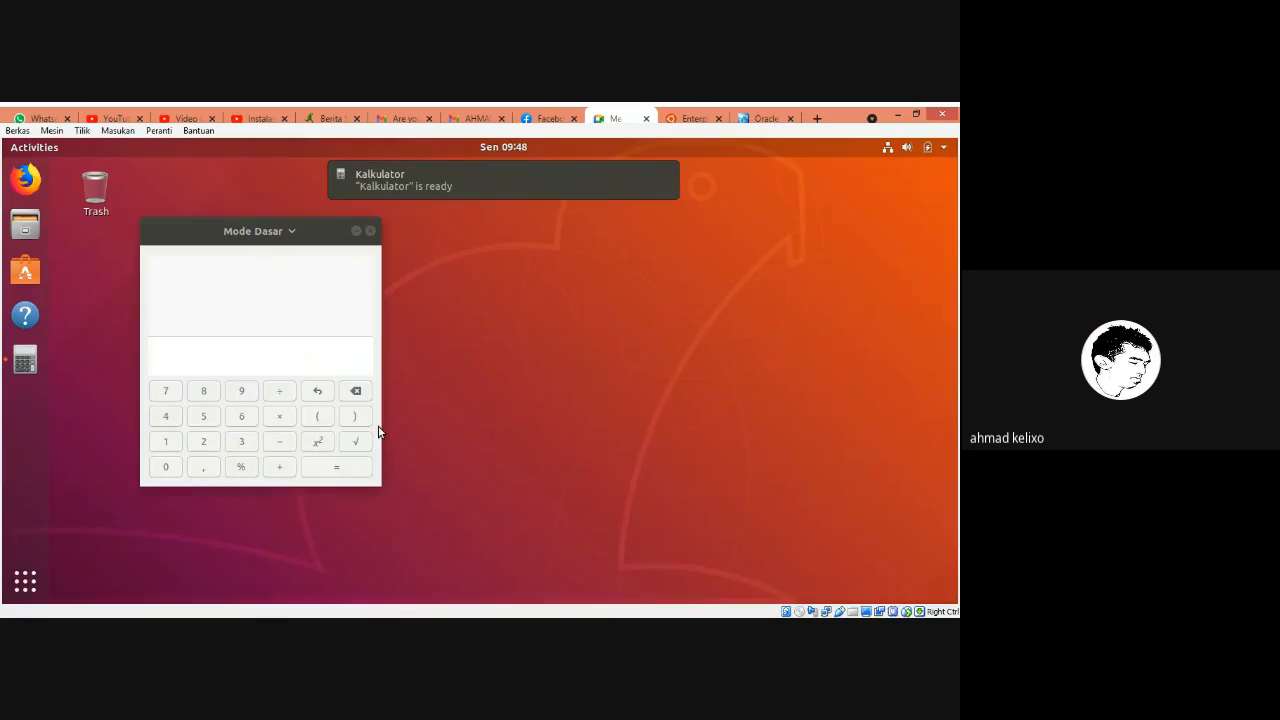
Calculate 69 × 6 in Kalkulator and close the calculator.
{"action": "left_click", "coordinate": [241, 416]}
{"action": "left_click", "coordinate": [241, 391]}
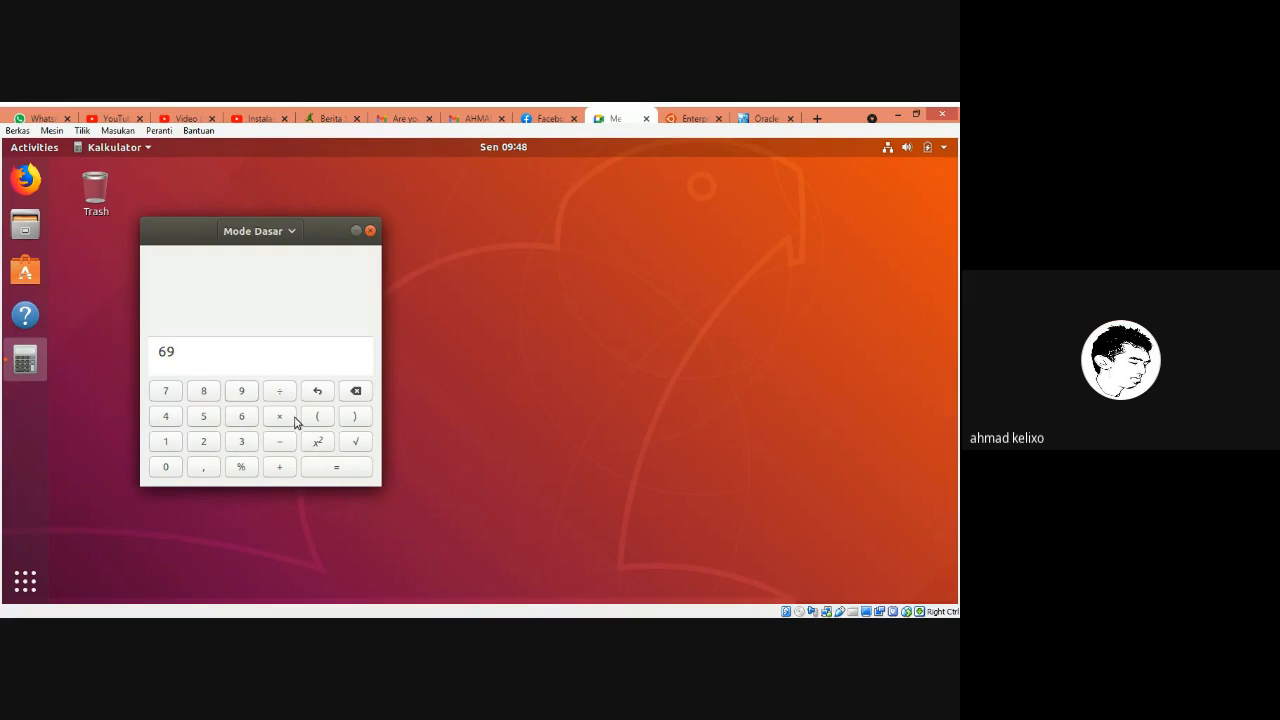
{"action": "left_click", "coordinate": [280, 417]}
{"action": "left_click", "coordinate": [241, 418]}
{"action": "left_click", "coordinate": [338, 468]}
{"action": "left_click", "coordinate": [370, 231]}
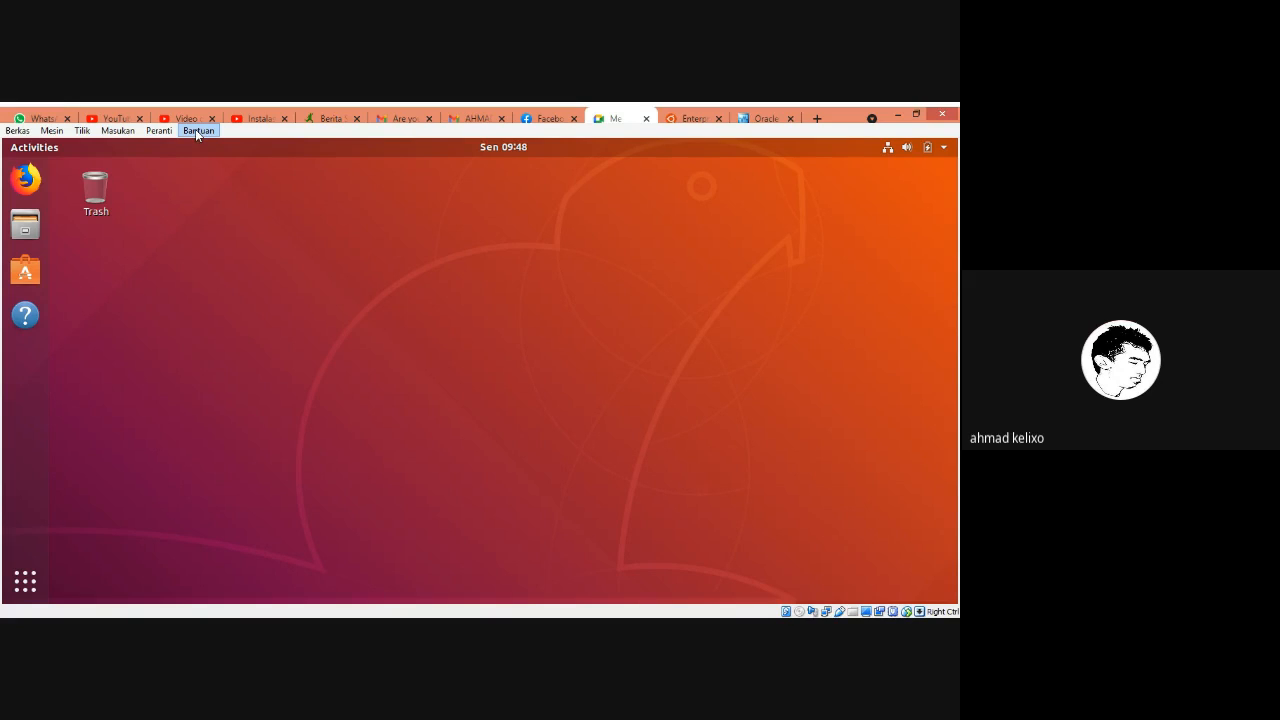
Power off the running Ubuntu virtual machine from its system menu.
{"action": "left_click", "coordinate": [937, 147]}
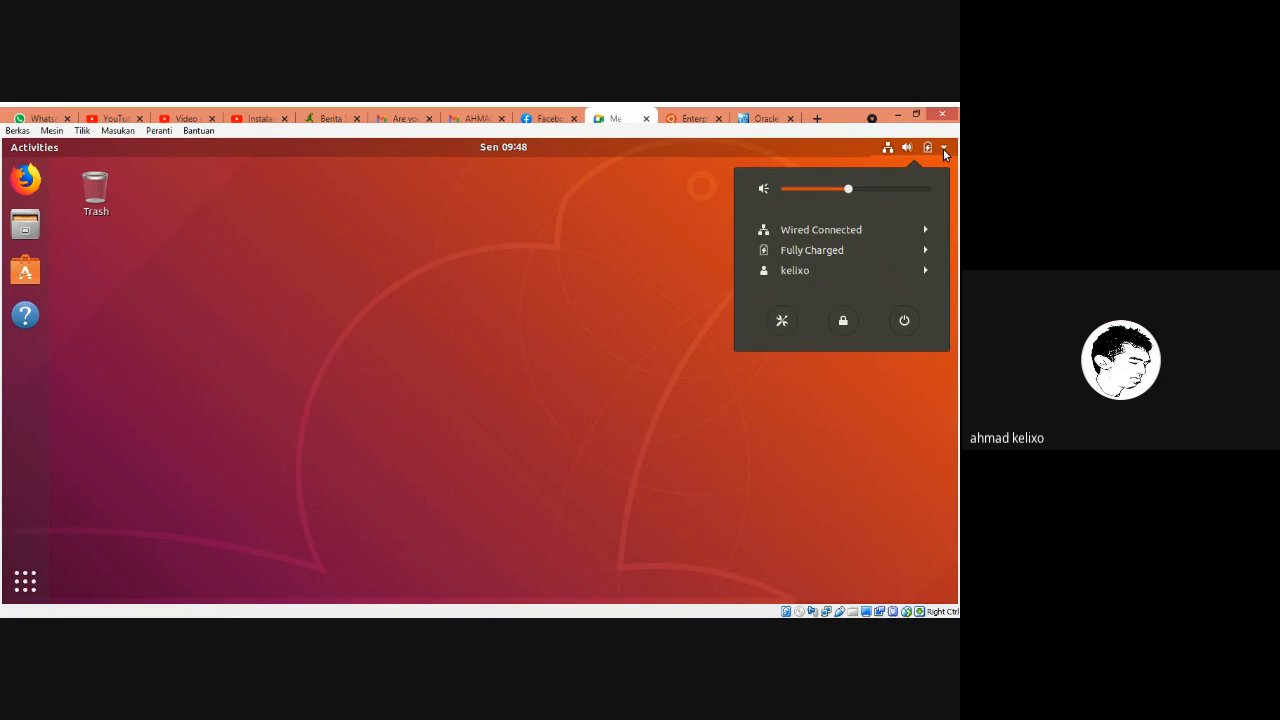
{"action": "left_click", "coordinate": [901, 321]}
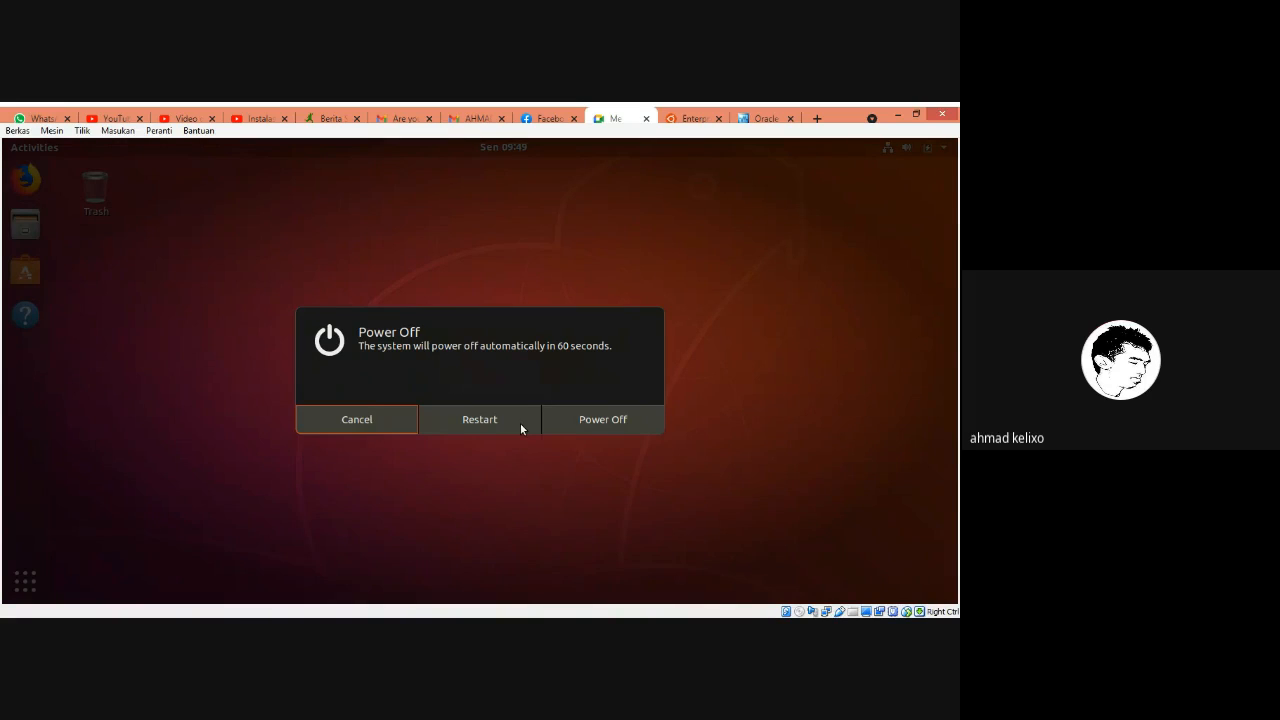
{"action": "left_click", "coordinate": [597, 424]}
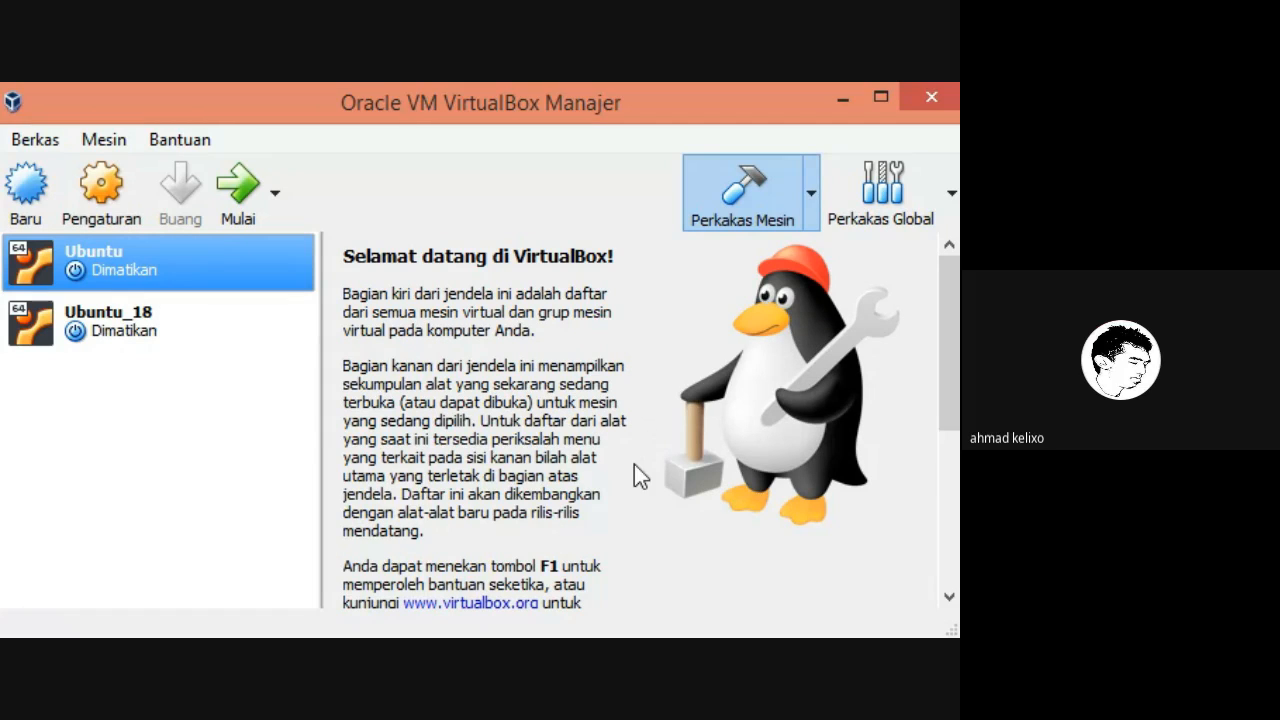
Remove the virtual machine Ubuntu_18 from the VirtualBox machine list.
{"action": "left_click", "coordinate": [107, 334]}
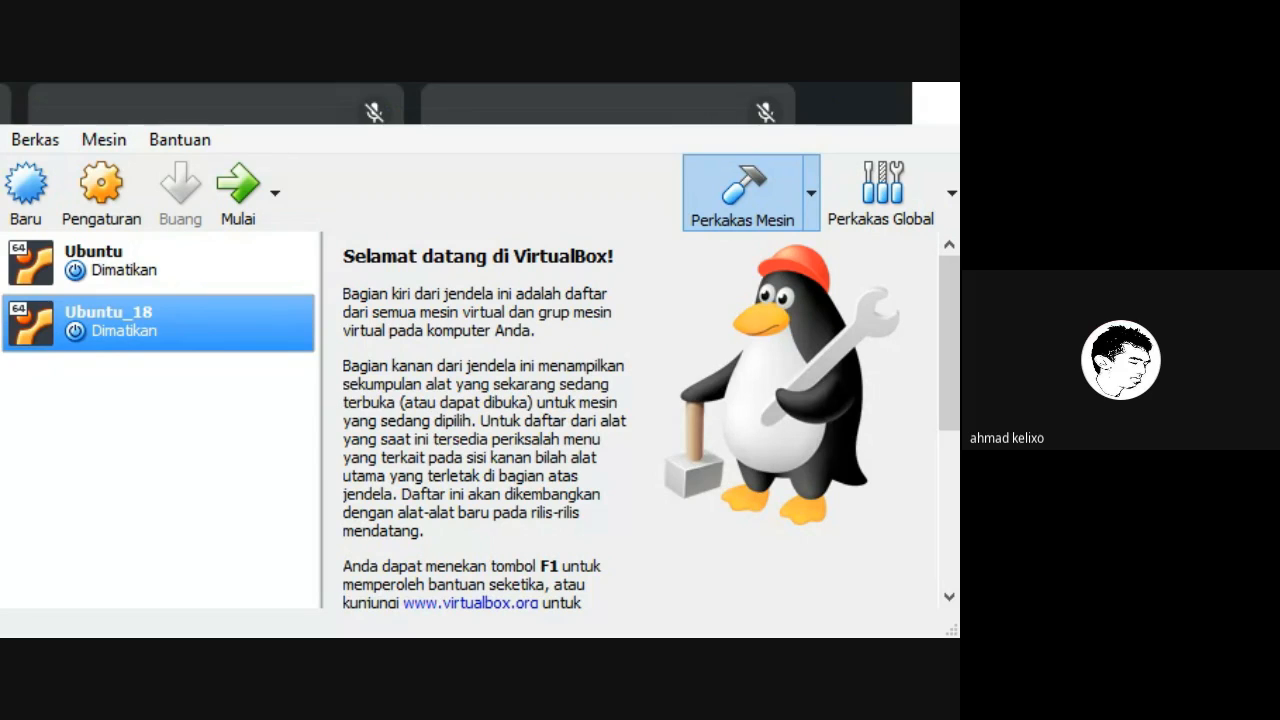
{"action": "key", "text": "ctrl+r"}
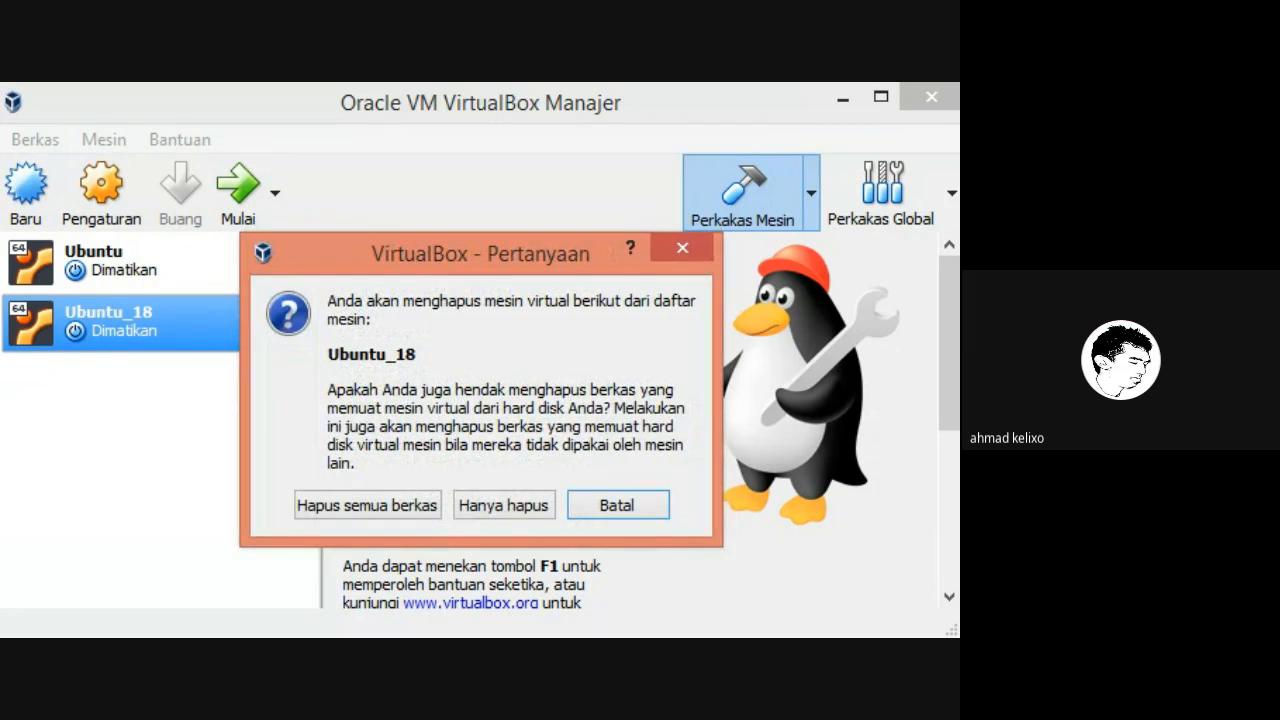
{"action": "left_click", "coordinate": [438, 500]}
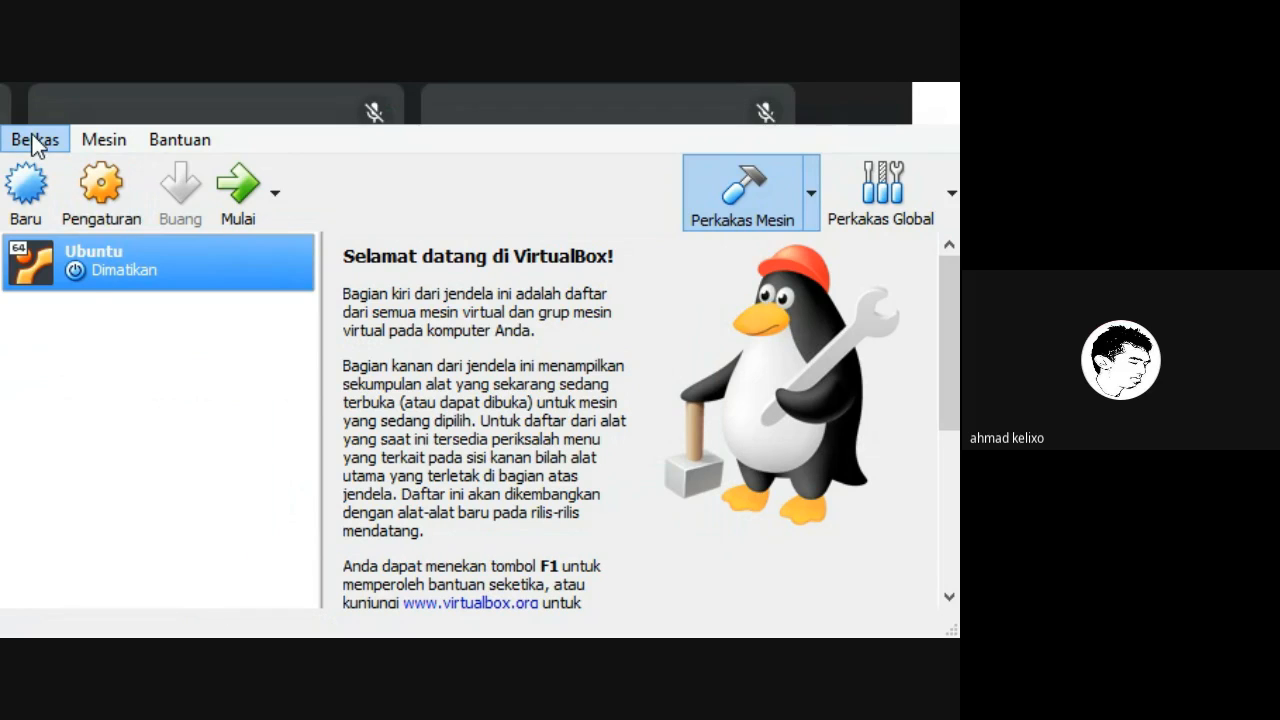
Start creating a new virtual machine and name it Ubuntu-Attin.
{"action": "left_click", "coordinate": [23, 198]}
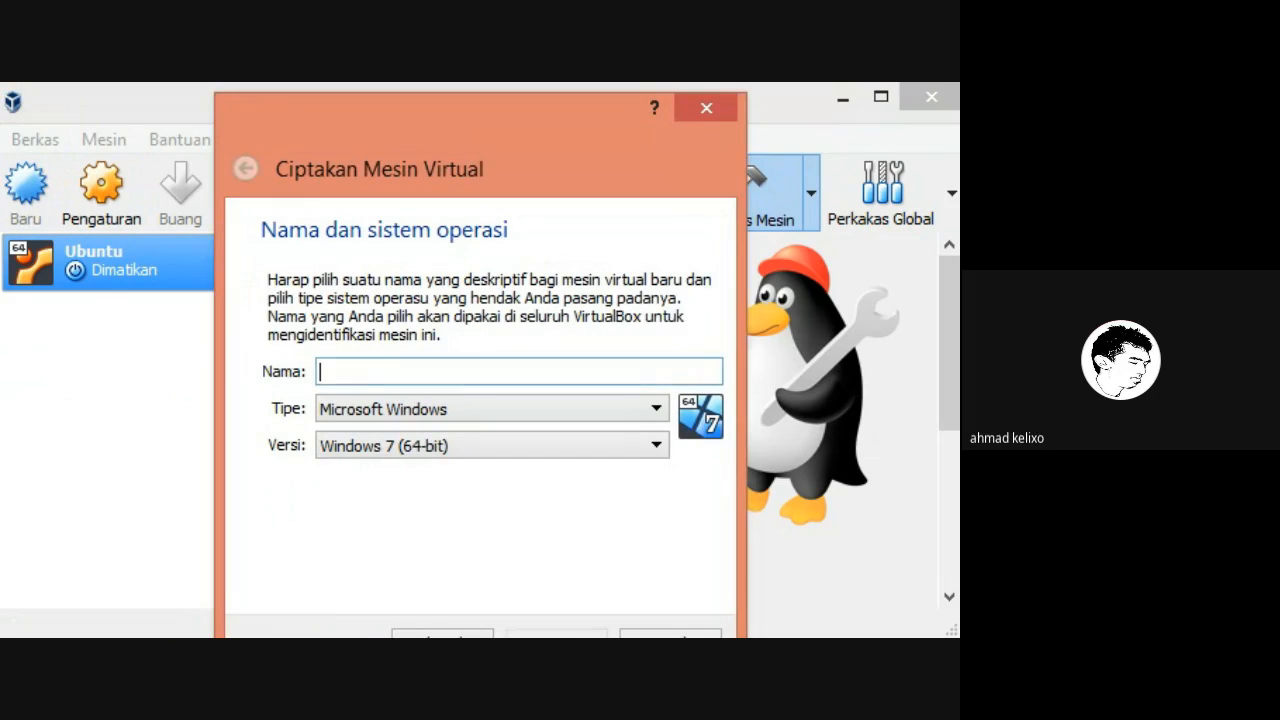
{"action": "type", "text": "u"}
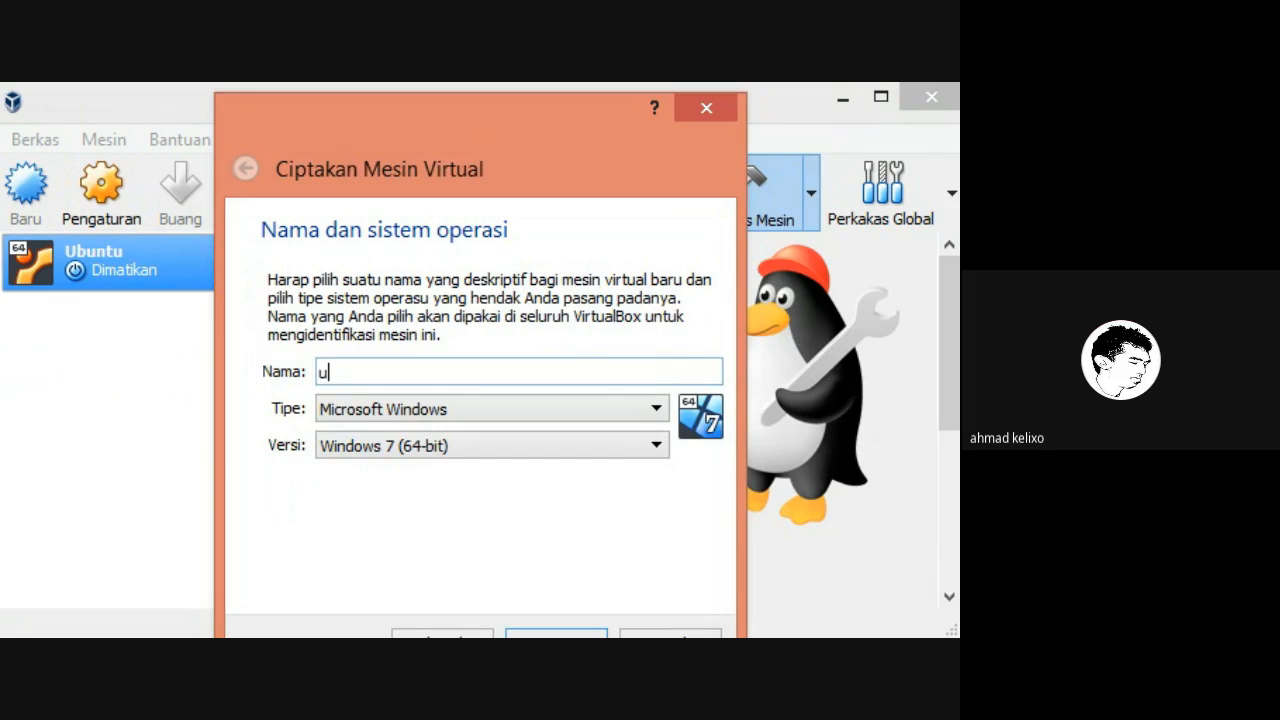
{"action": "key", "text": "BackSpace"}
{"action": "type", "text": "uBUNTU"}
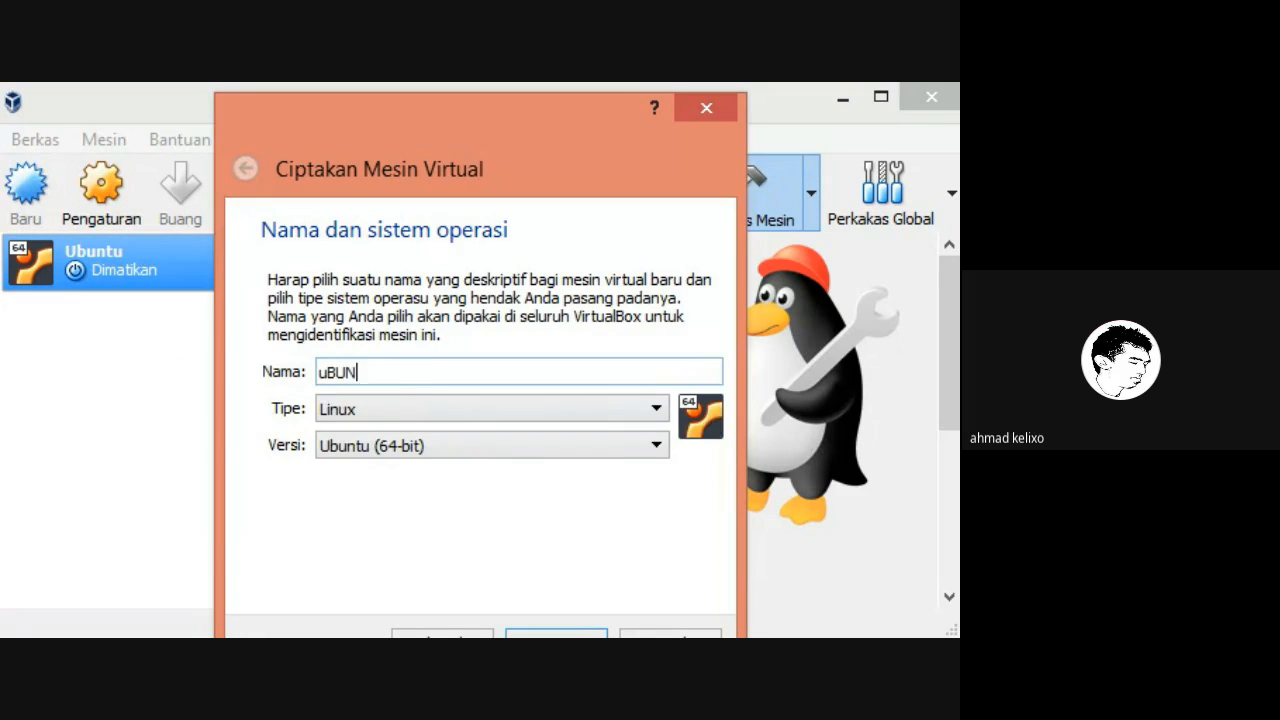
{"action": "key", "text": "BackSpace"}
{"action": "key", "text": "BackSpace"}
{"action": "key", "text": "BackSpace"}
{"action": "key", "text": "BackSpace"}
{"action": "key", "text": "BackSpace"}
{"action": "key", "text": "BackSpace"}
{"action": "type", "text": "untu-Attin"}
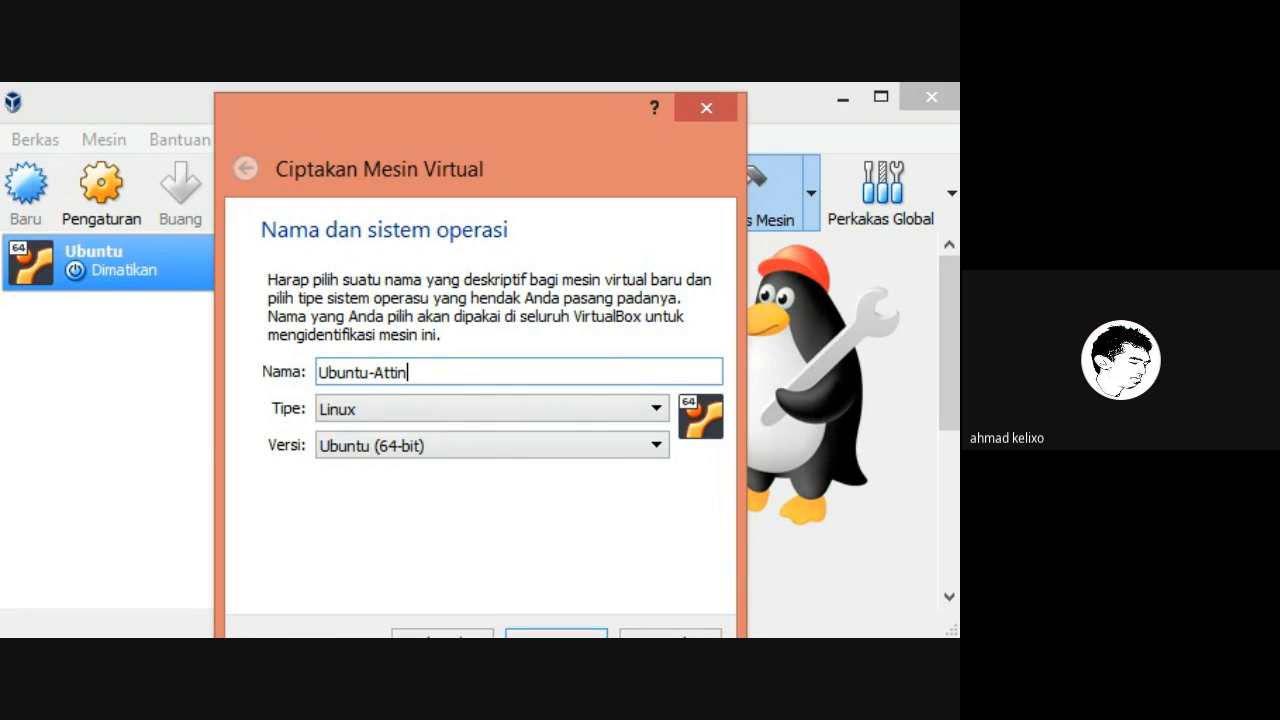
Choose Linux as the new machine's type and Ubuntu (64-bit) as its version.
{"action": "key", "text": "alt+Tab"}
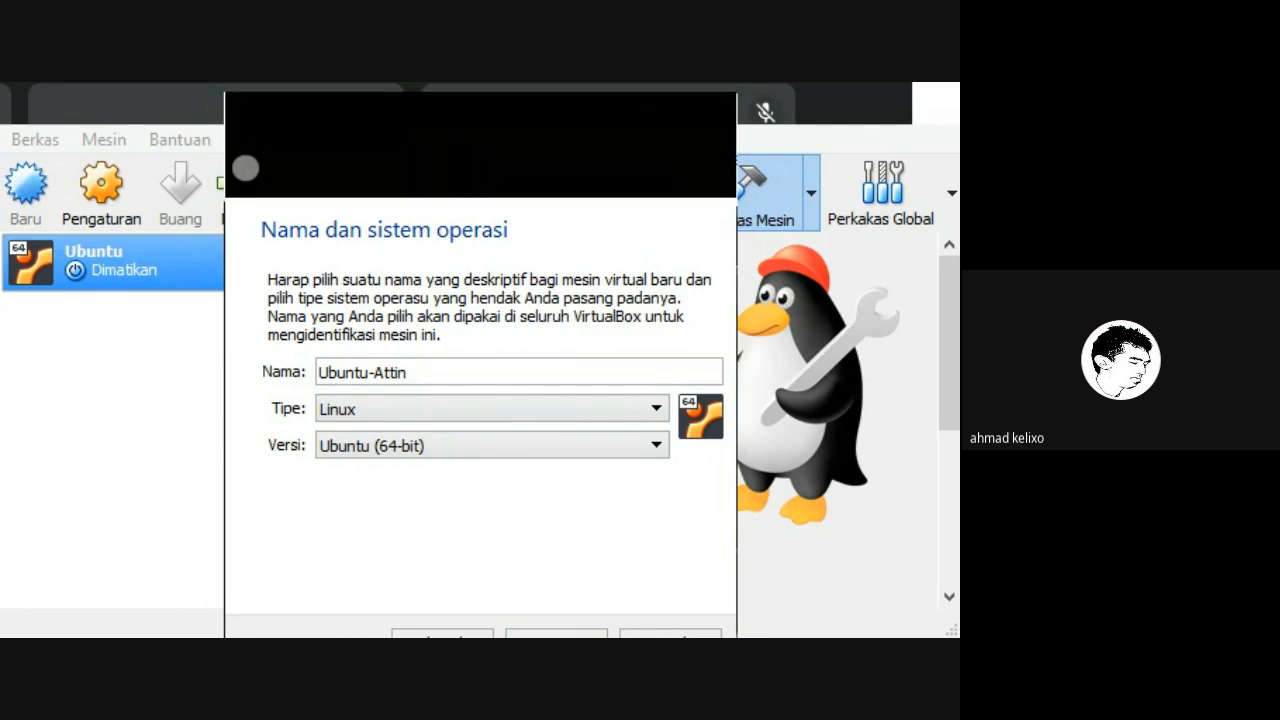
{"action": "key", "text": "alt+Tab"}
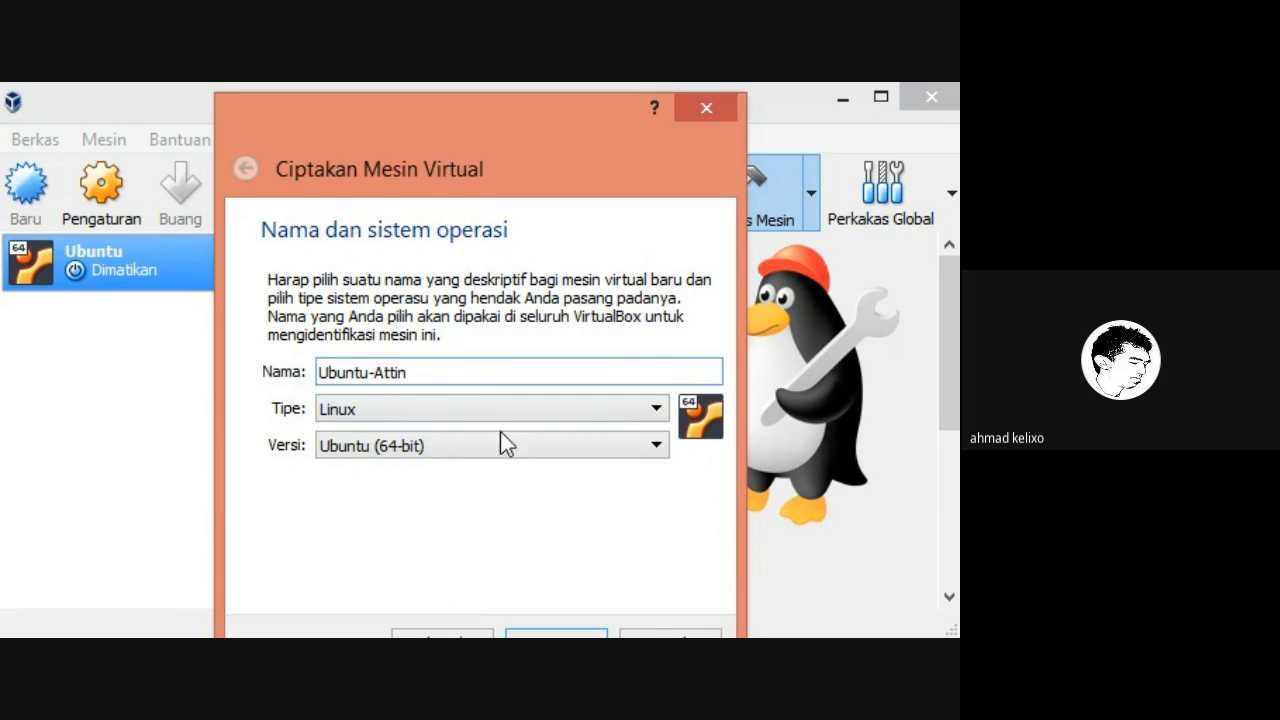
{"action": "left_click", "coordinate": [465, 413]}
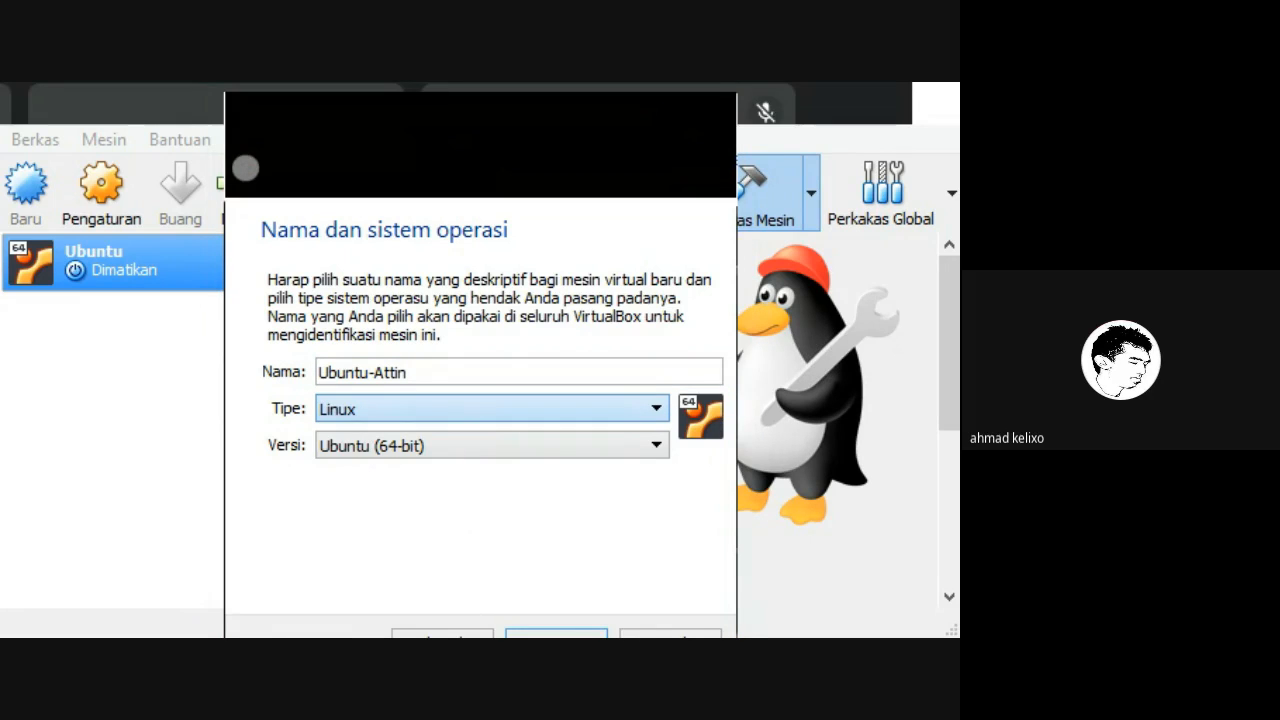
{"action": "left_click", "coordinate": [406, 453]}
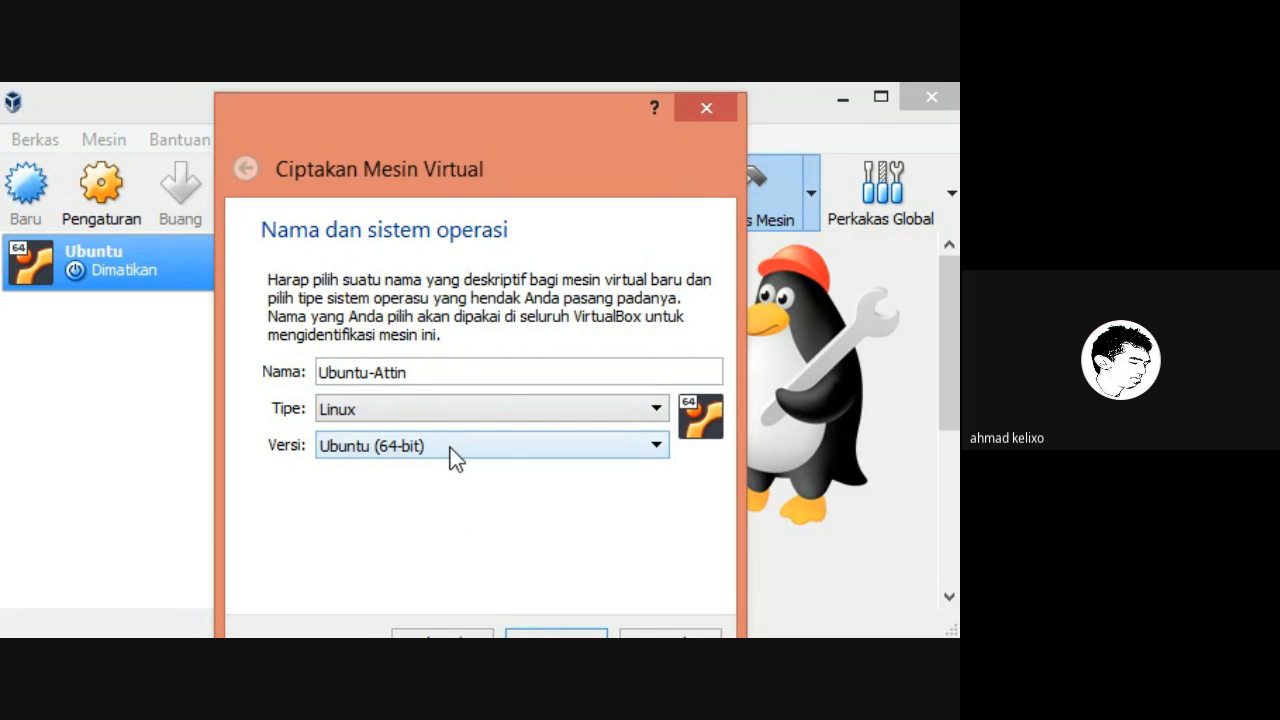
{"action": "left_click", "coordinate": [449, 447]}
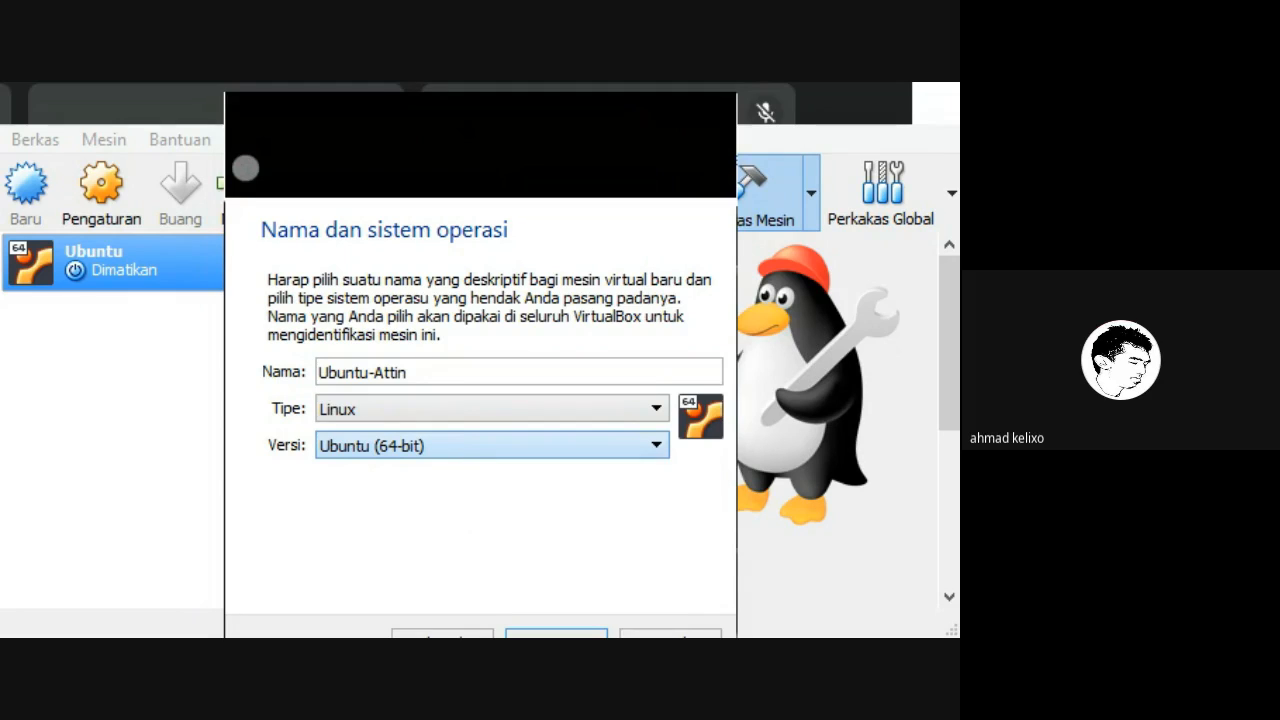
{"action": "left_click", "coordinate": [427, 625]}
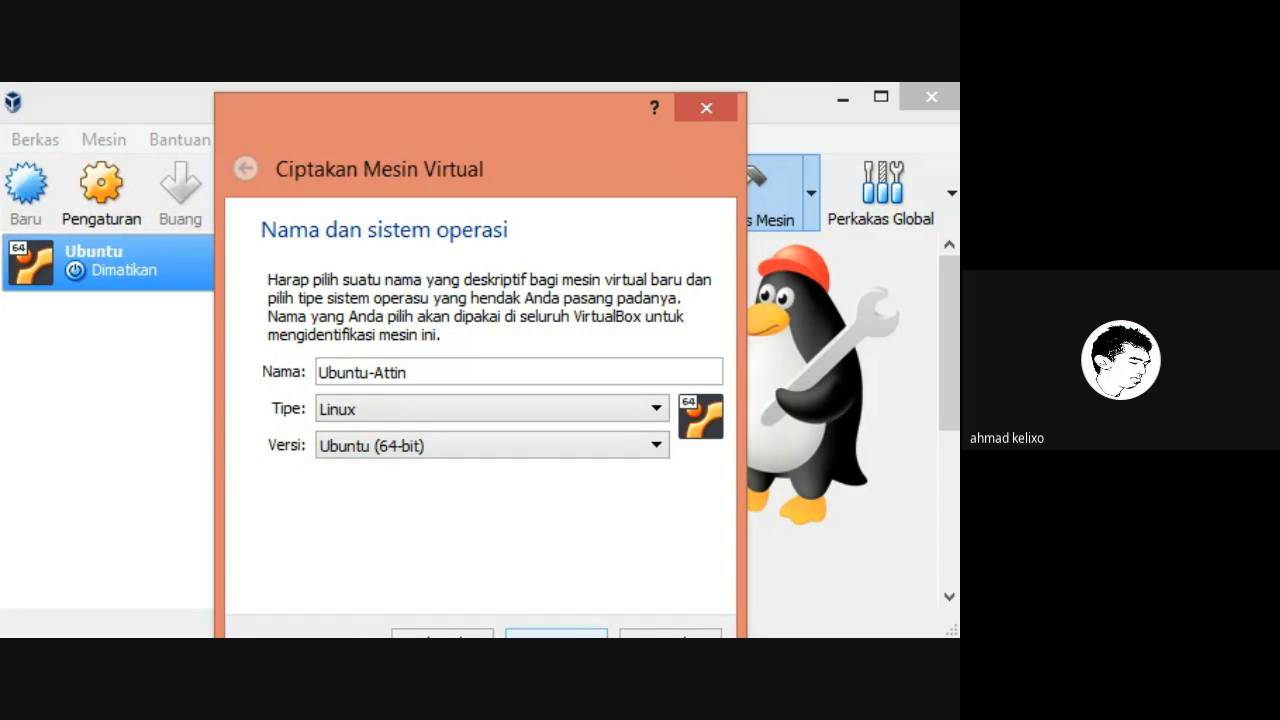
Set the new machine's memory size to 2048 MB and continue to the hard disk options.
{"action": "left_click", "coordinate": [556, 635]}
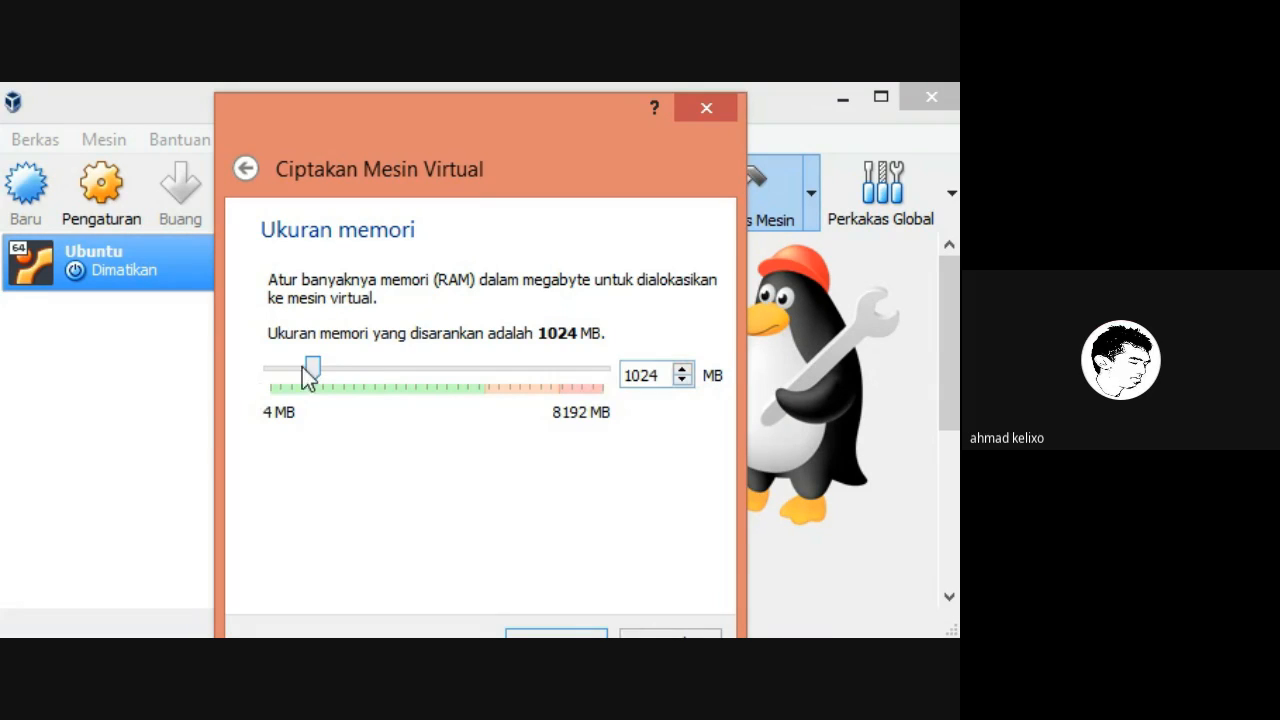
{"action": "left_click_drag", "start_coordinate": [314, 371], "coordinate": [358, 375]}
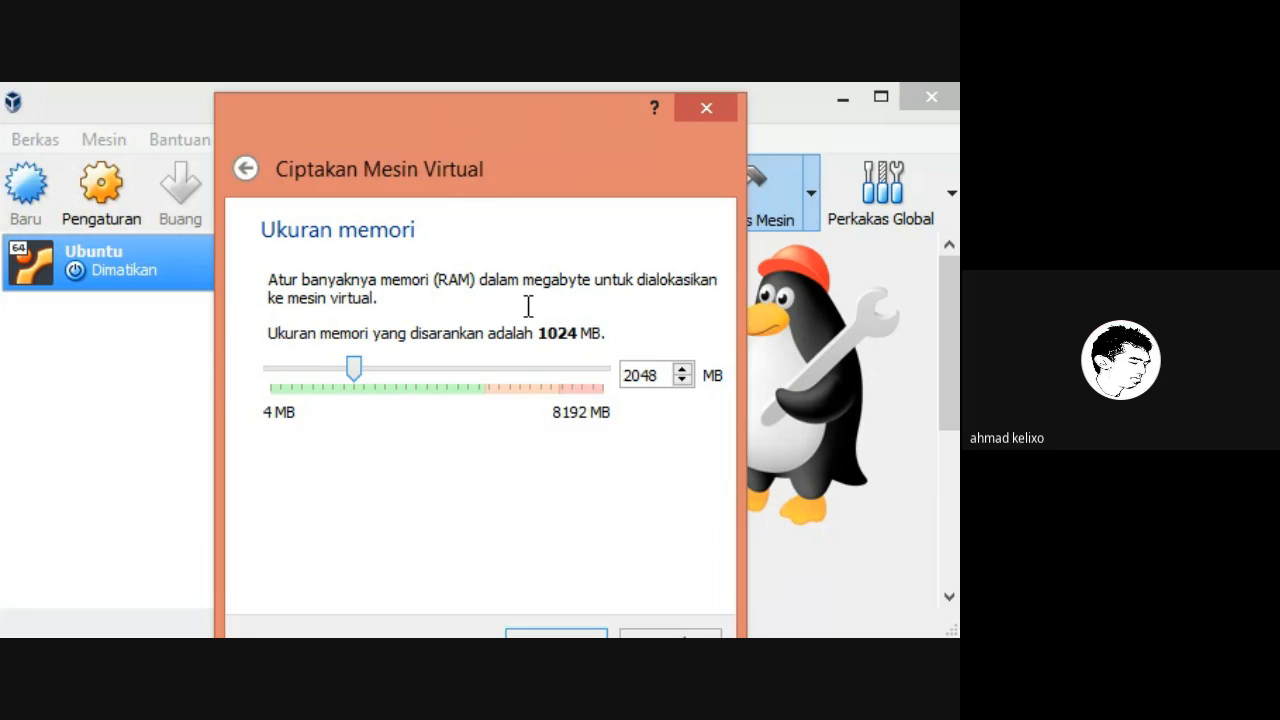
{"action": "left_click", "coordinate": [579, 635]}
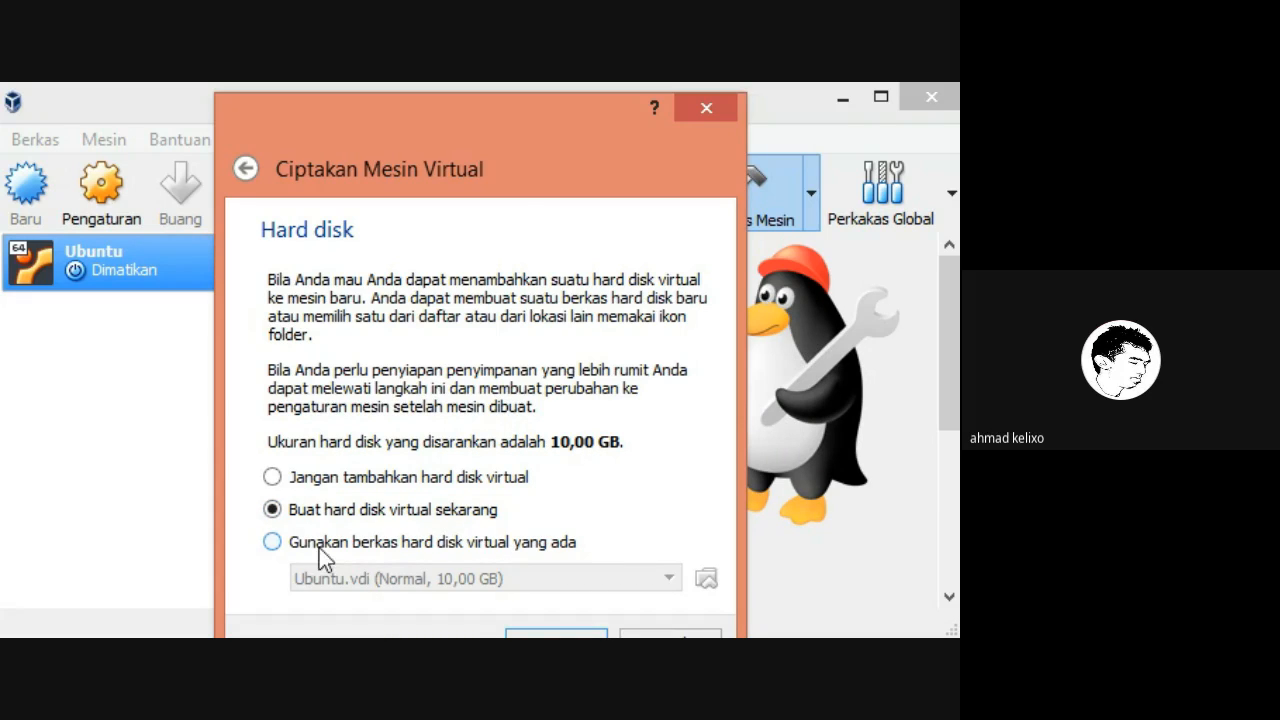
Choose to create a virtual hard disk now, as a VDI (VirtualBox Disk Image) with dynamically allocated storage.
{"action": "left_click", "coordinate": [273, 549]}
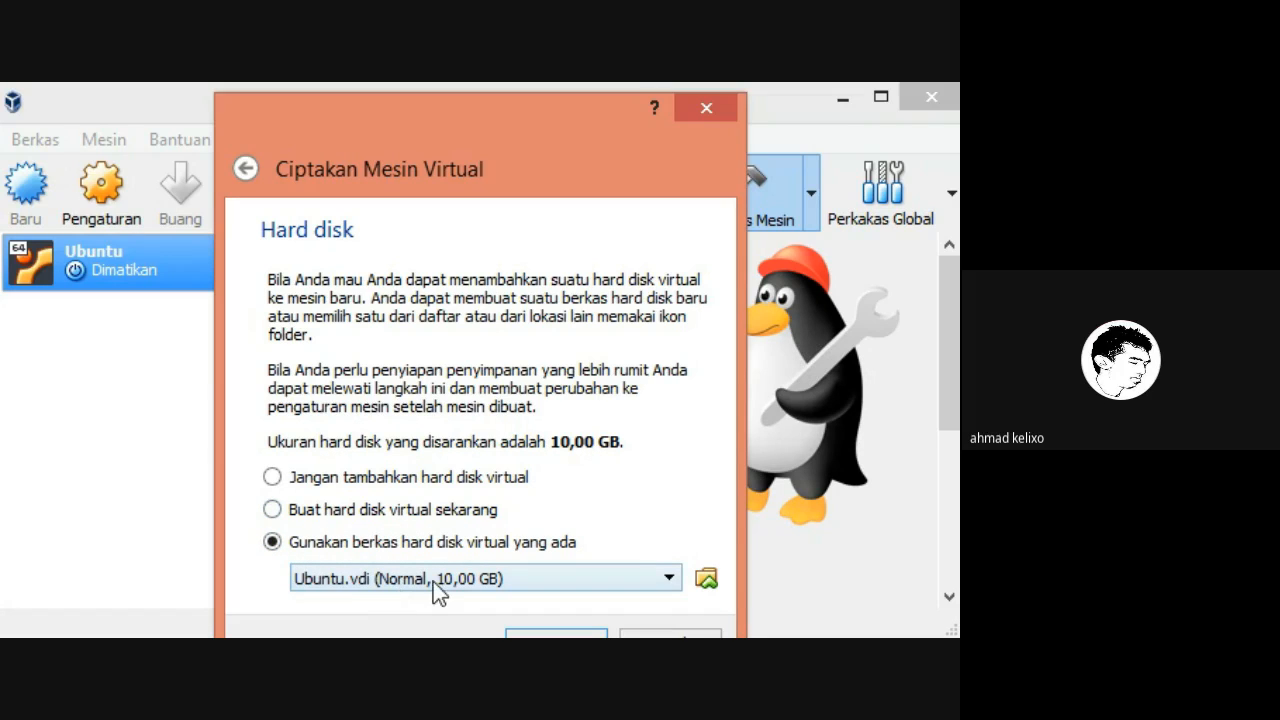
{"action": "left_click", "coordinate": [348, 512]}
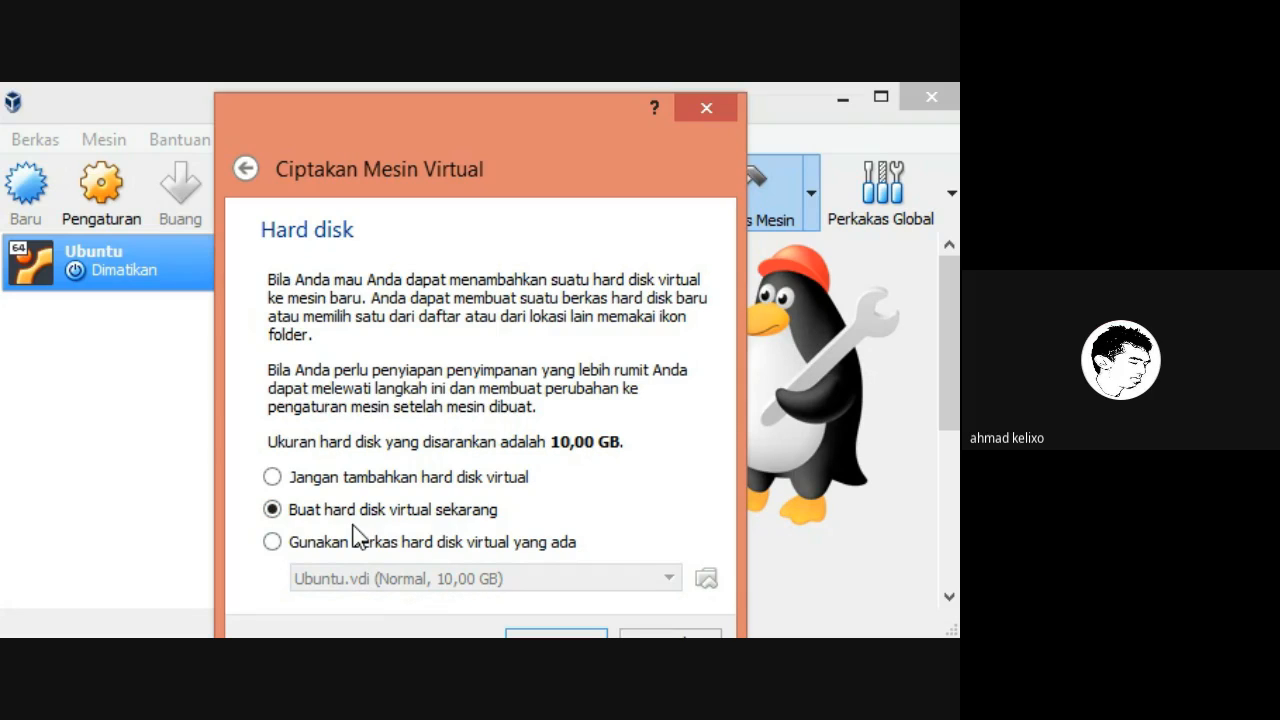
{"action": "left_click", "coordinate": [372, 545]}
{"action": "left_click", "coordinate": [368, 513]}
{"action": "left_click", "coordinate": [548, 632]}
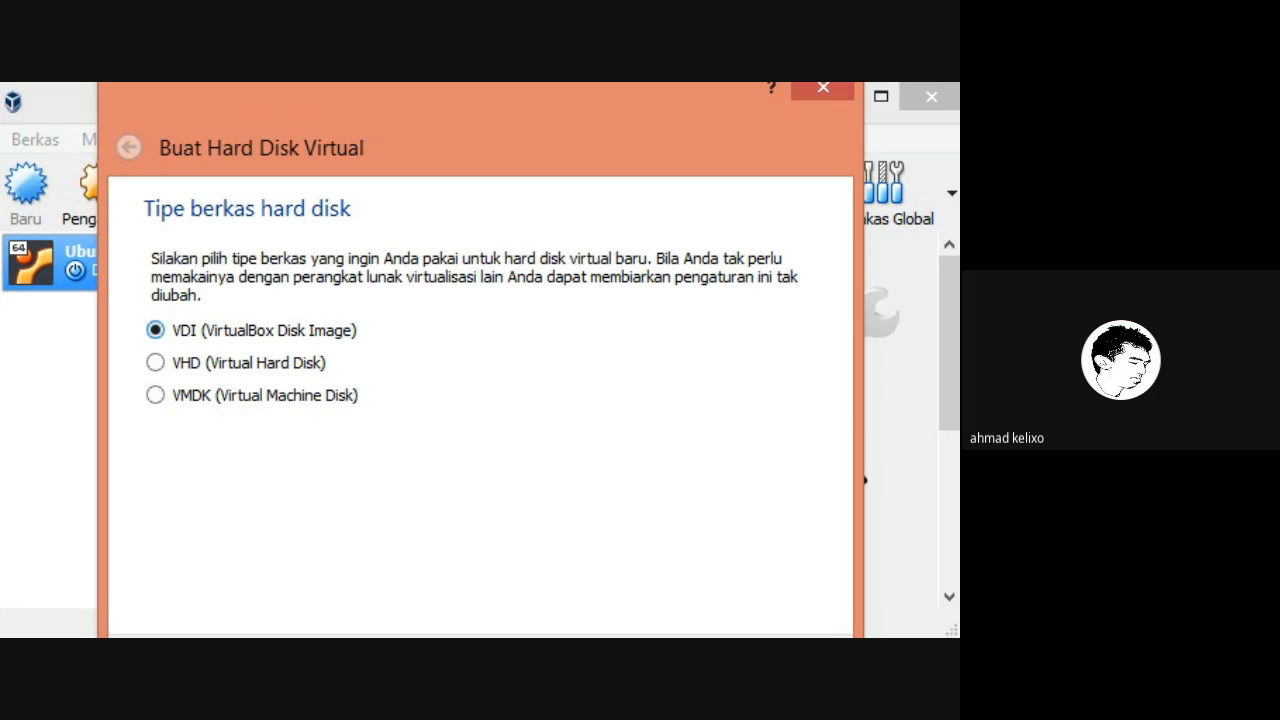
{"action": "key", "text": "Return"}
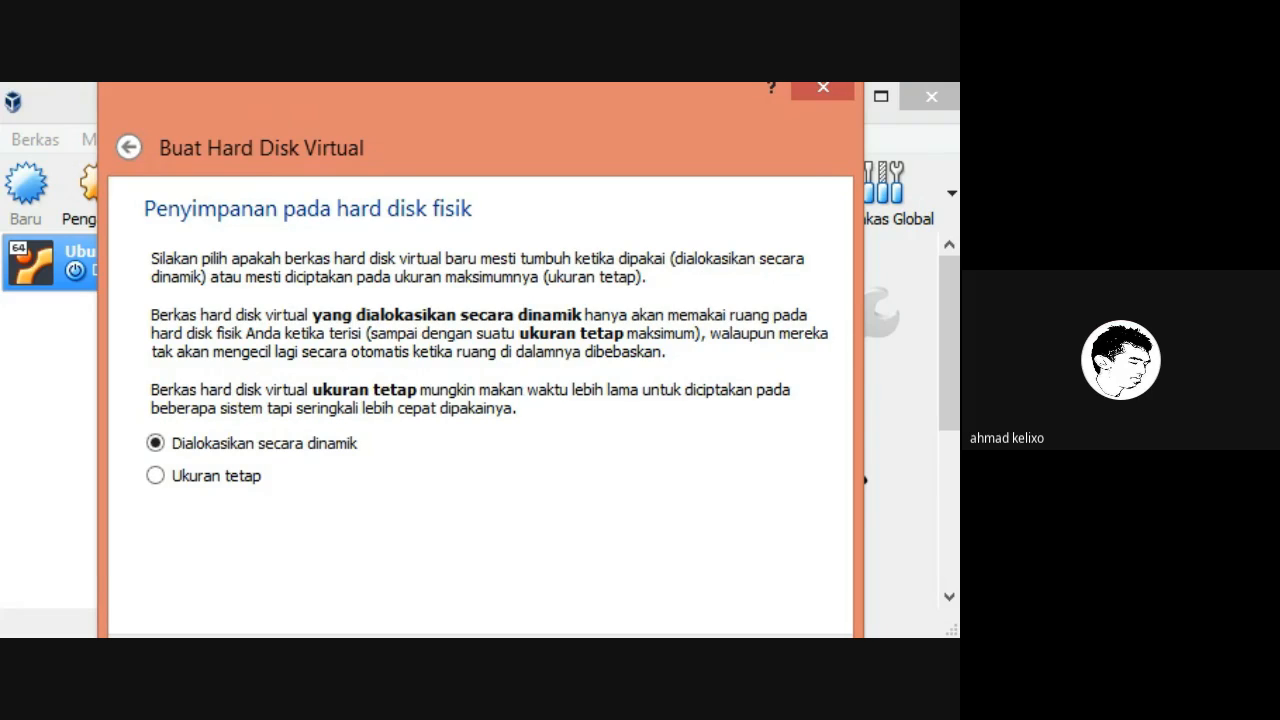
{"action": "key", "text": "Return"}
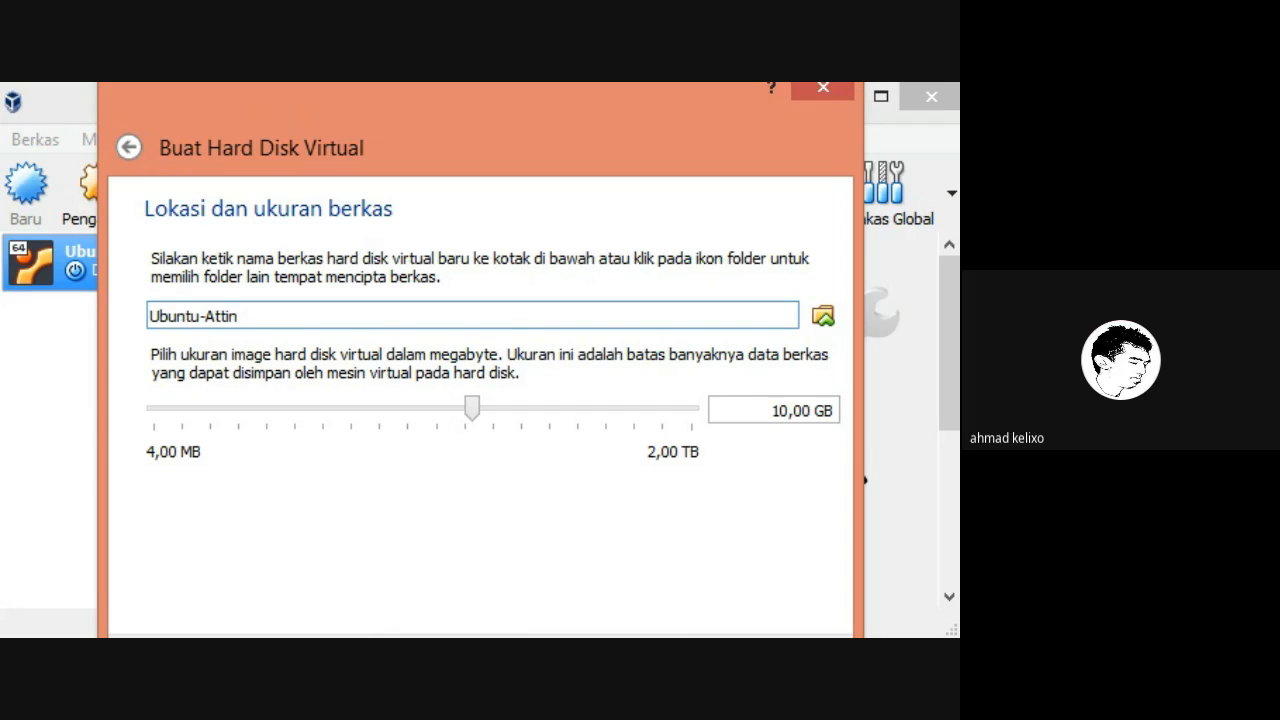
Create the Ubuntu-Attin virtual hard disk with a size of 10,00 GB and start the Ubuntu-Attin machine.
{"action": "key", "text": "Tab"}
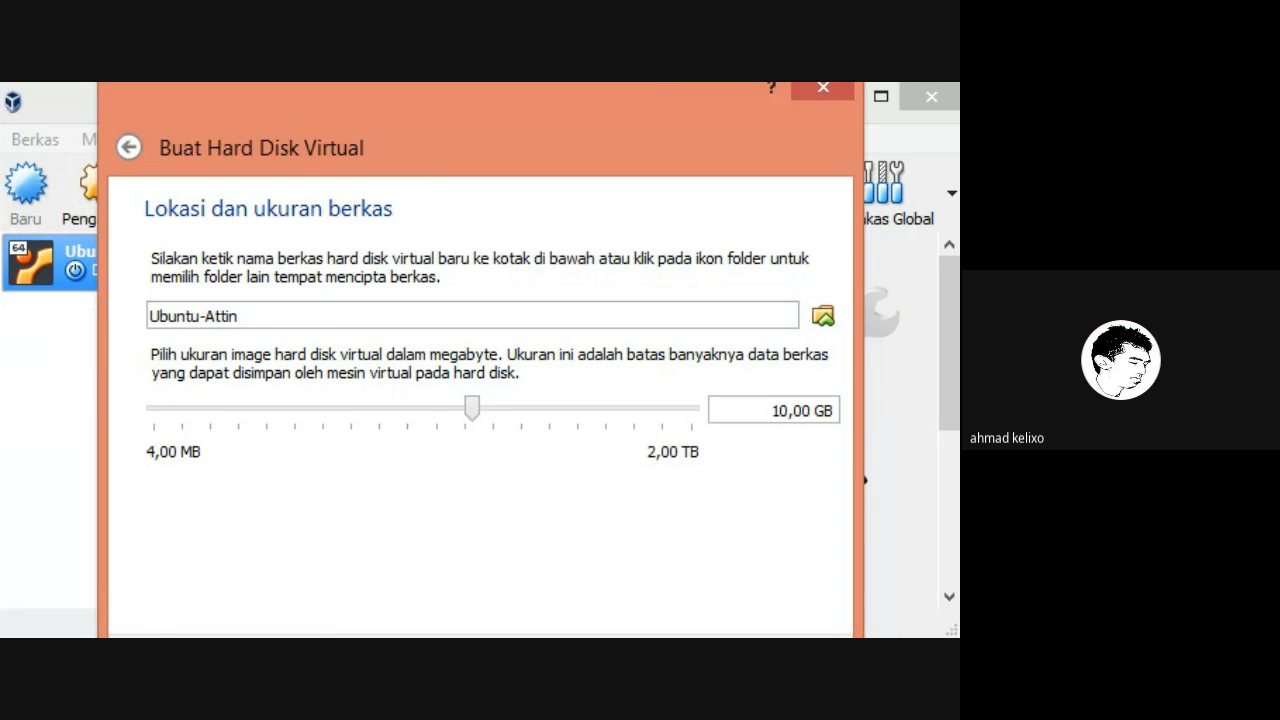
{"action": "key", "text": "Return"}
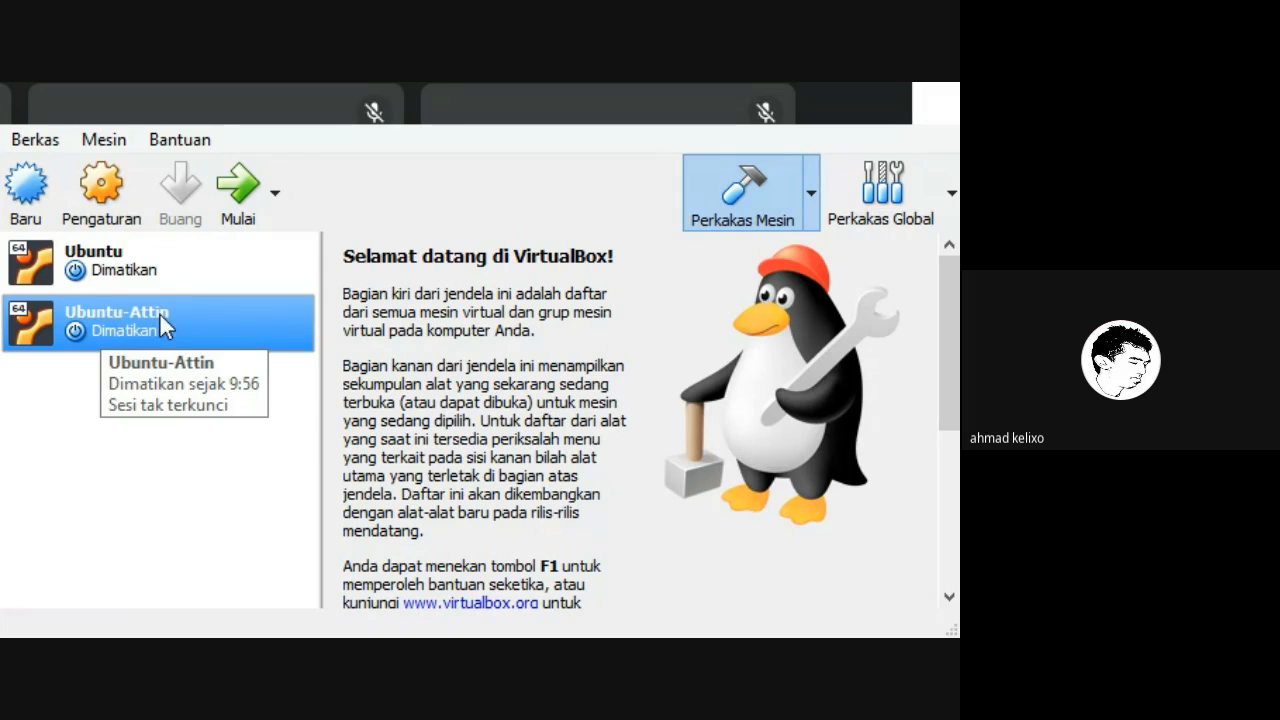
{"action": "left_click", "coordinate": [242, 190]}
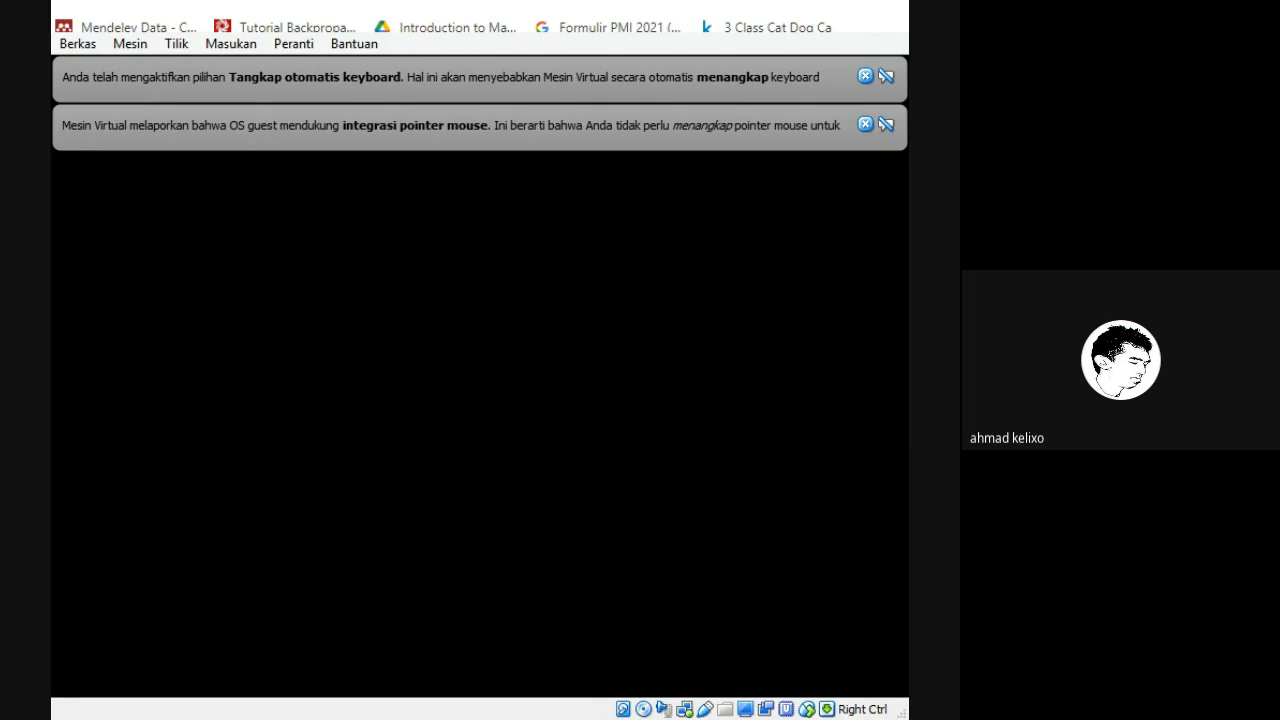
Dismiss the keyboard capture and mouse pointer integration notices in the running virtual machine.
{"action": "left_click", "coordinate": [840, 22]}
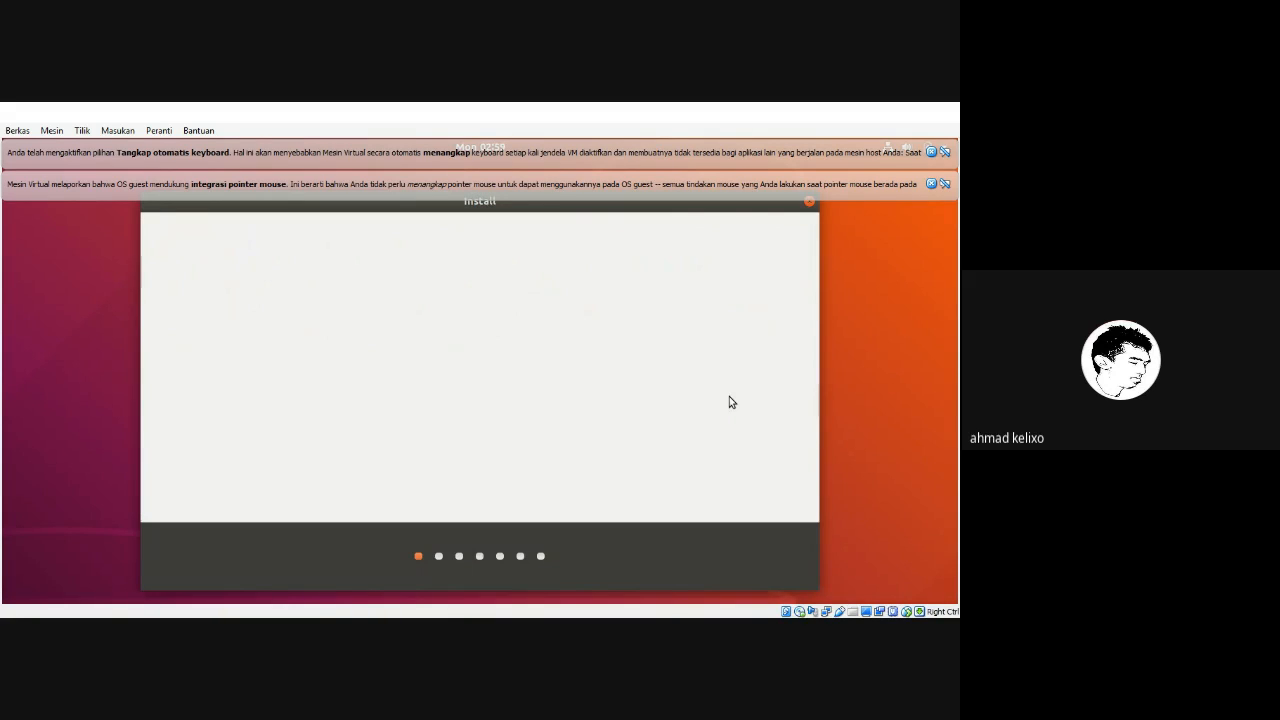
{"action": "left_click", "coordinate": [931, 183]}
{"action": "left_click", "coordinate": [931, 151]}
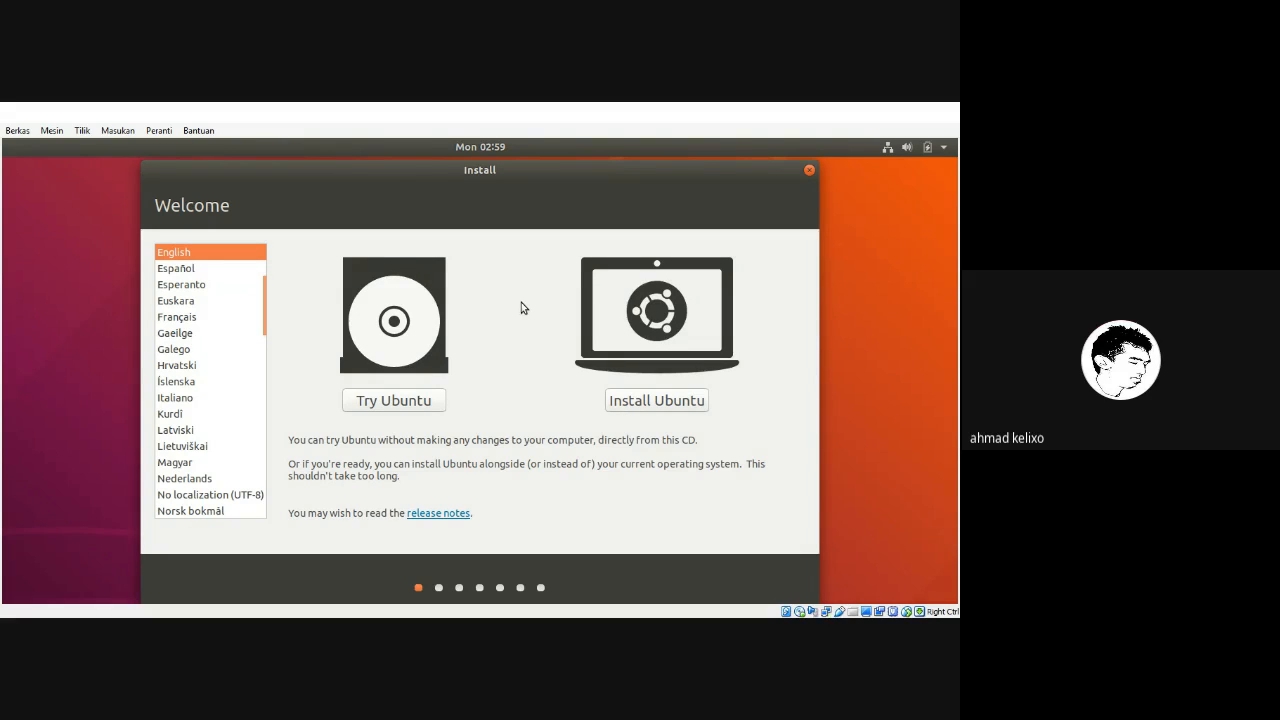
Preview the installer's welcome page in several languages, including Español, Français, Italiano, Nederlands, Português, Slovenčina, Tiếng Việt and Русский.
{"action": "left_click", "coordinate": [176, 270]}
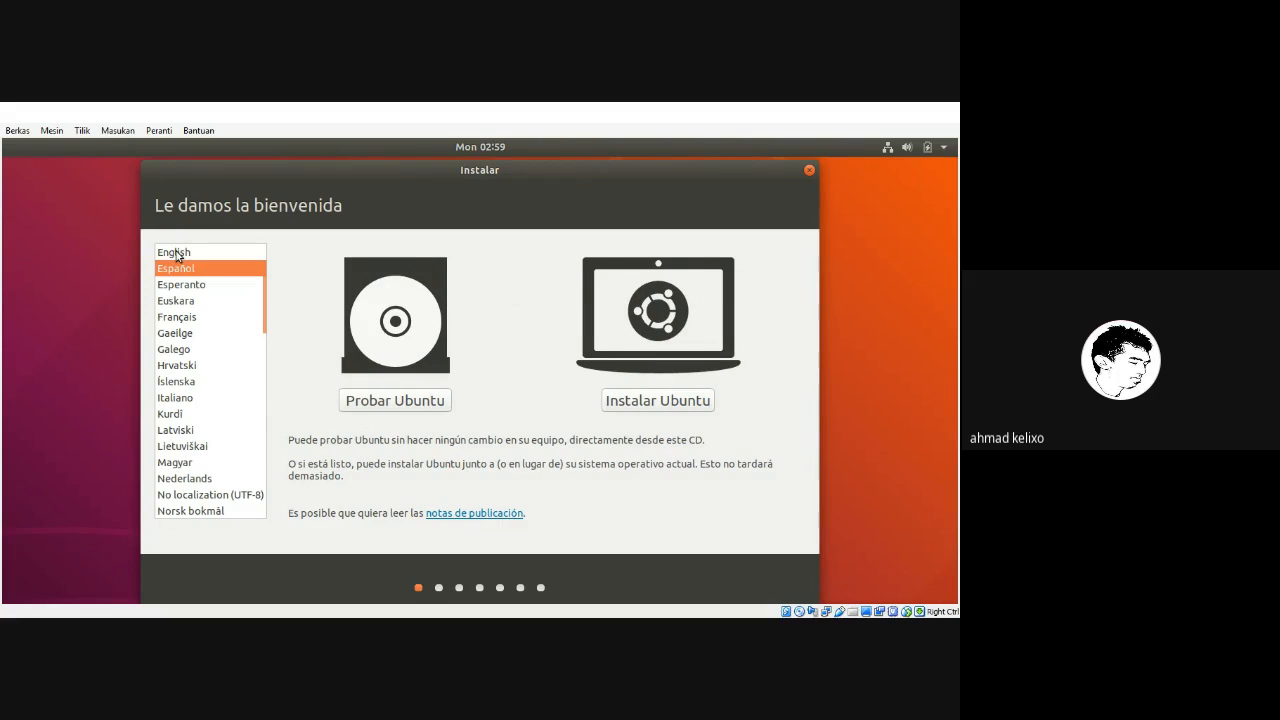
{"action": "left_click", "coordinate": [177, 256]}
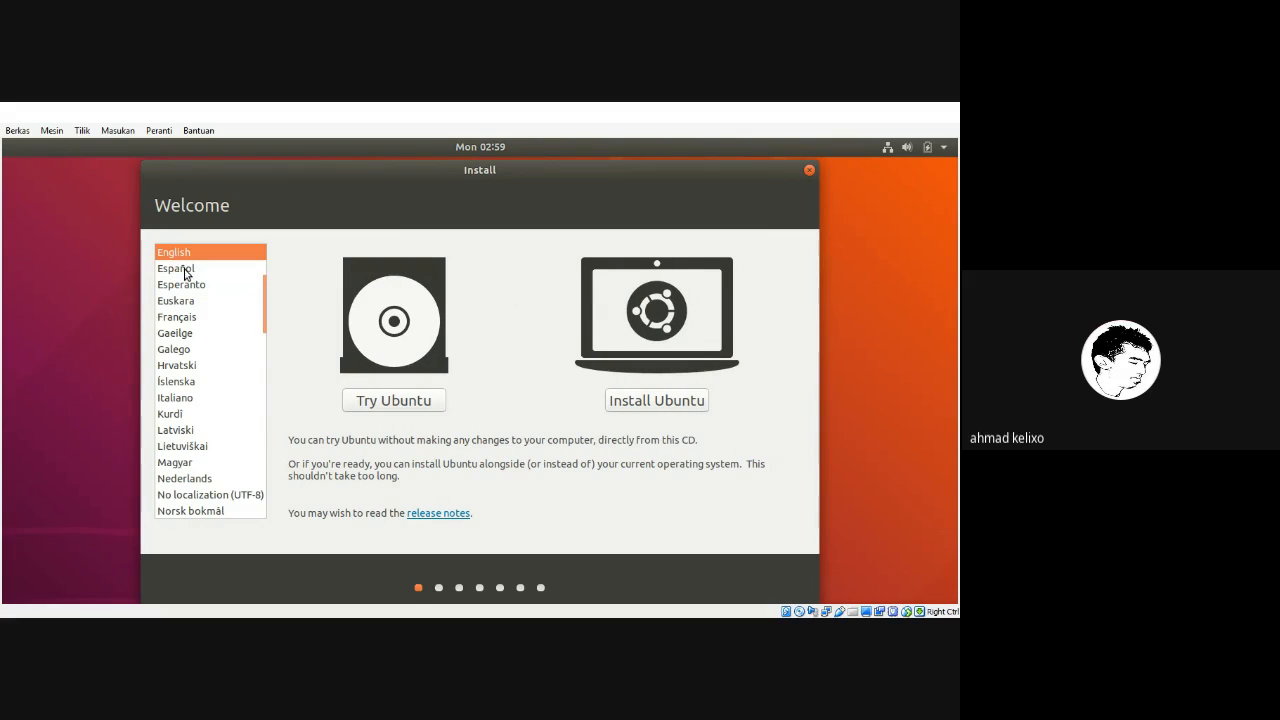
{"action": "left_click", "coordinate": [185, 270]}
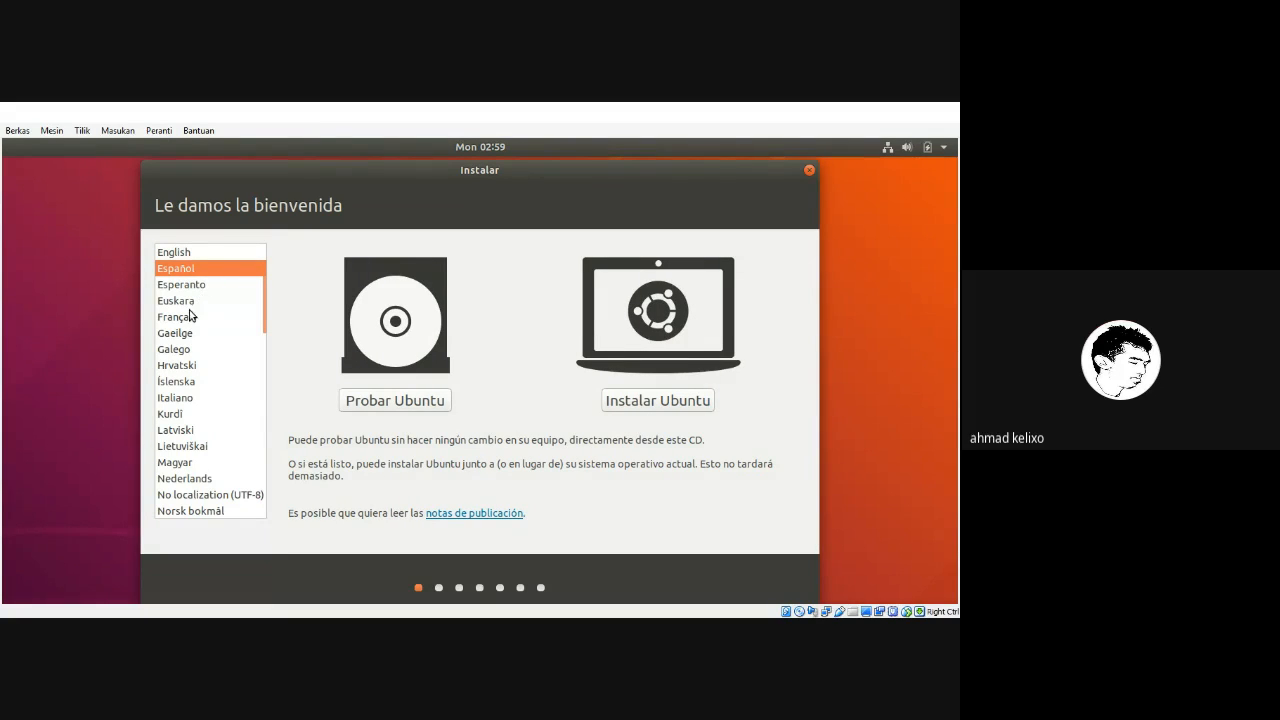
{"action": "left_click", "coordinate": [191, 316]}
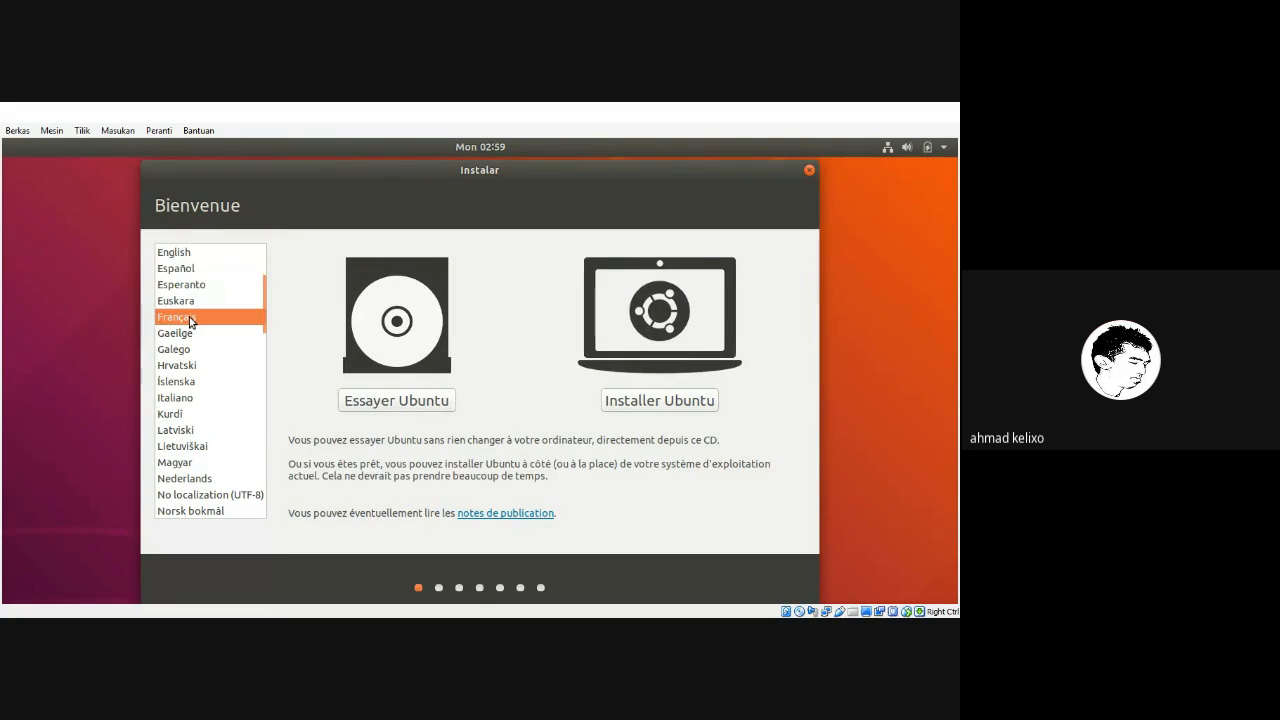
{"action": "left_click", "coordinate": [189, 398]}
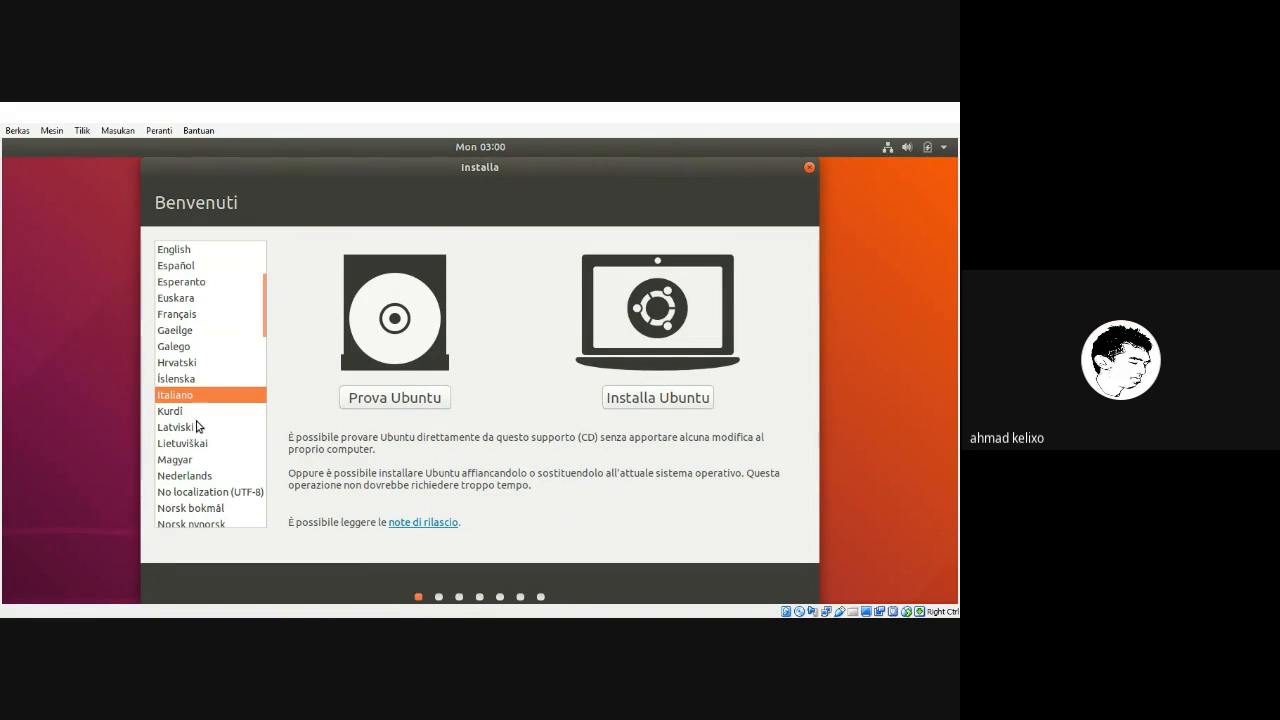
{"action": "left_click", "coordinate": [201, 476]}
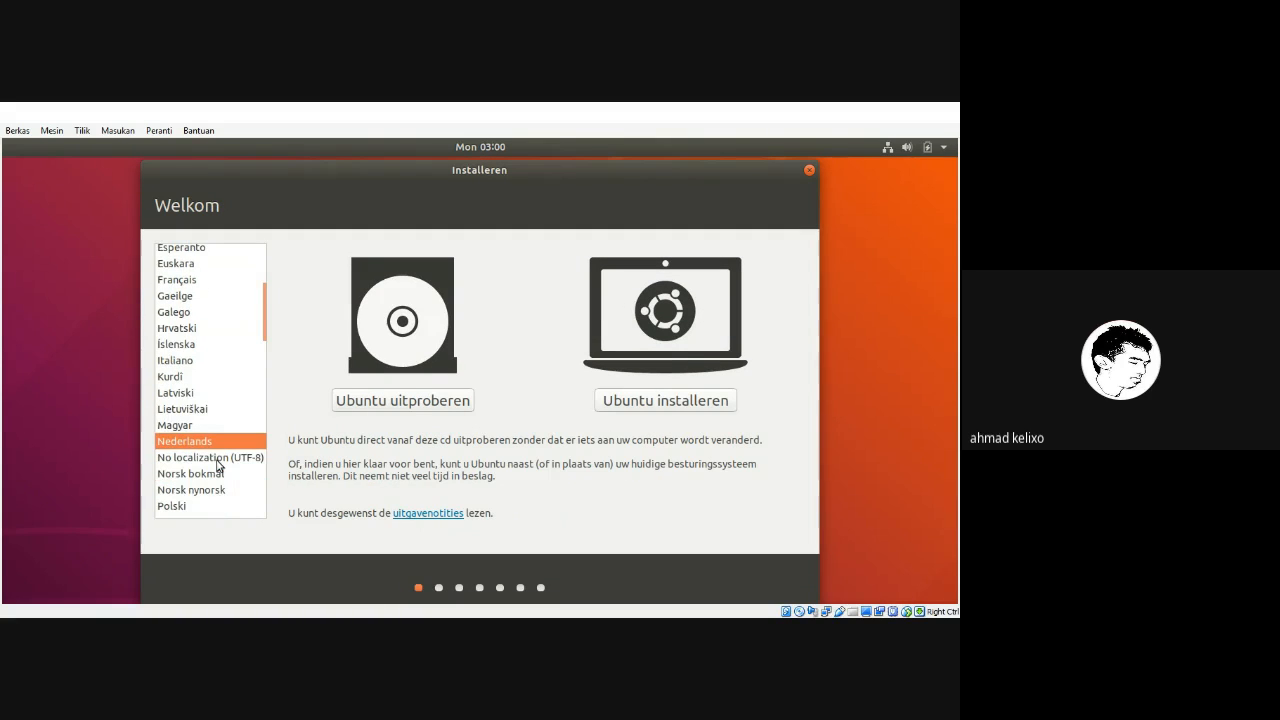
{"action": "scroll", "coordinate": [218, 465], "scroll_direction": "down", "scroll_amount": 2}
{"action": "scroll", "coordinate": [218, 465], "scroll_direction": "down", "scroll_amount": 2}
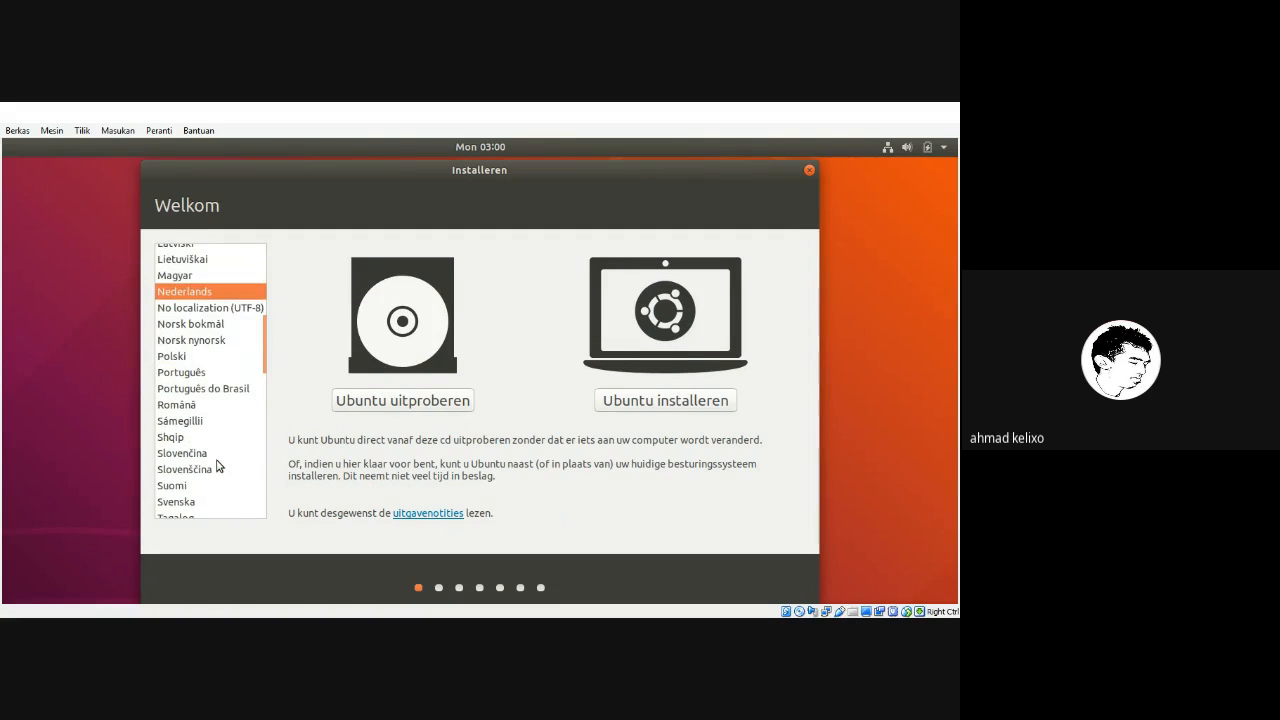
{"action": "left_click", "coordinate": [181, 374]}
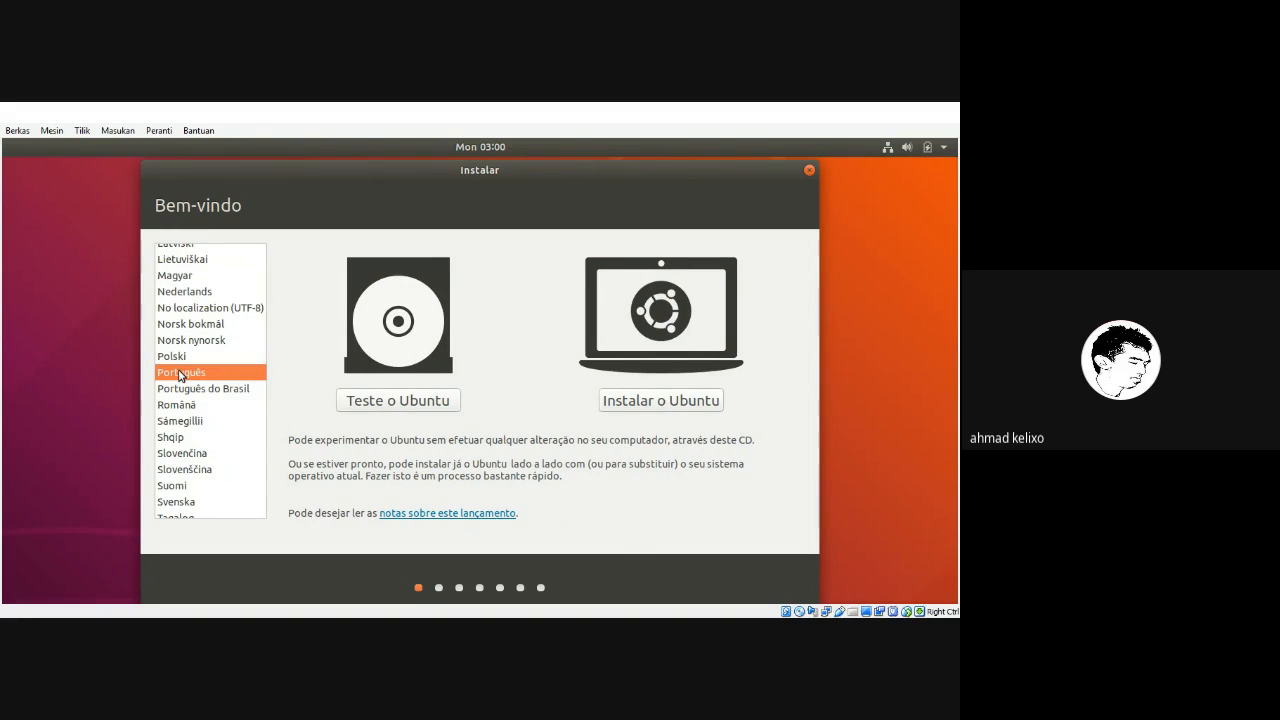
{"action": "left_click", "coordinate": [199, 474]}
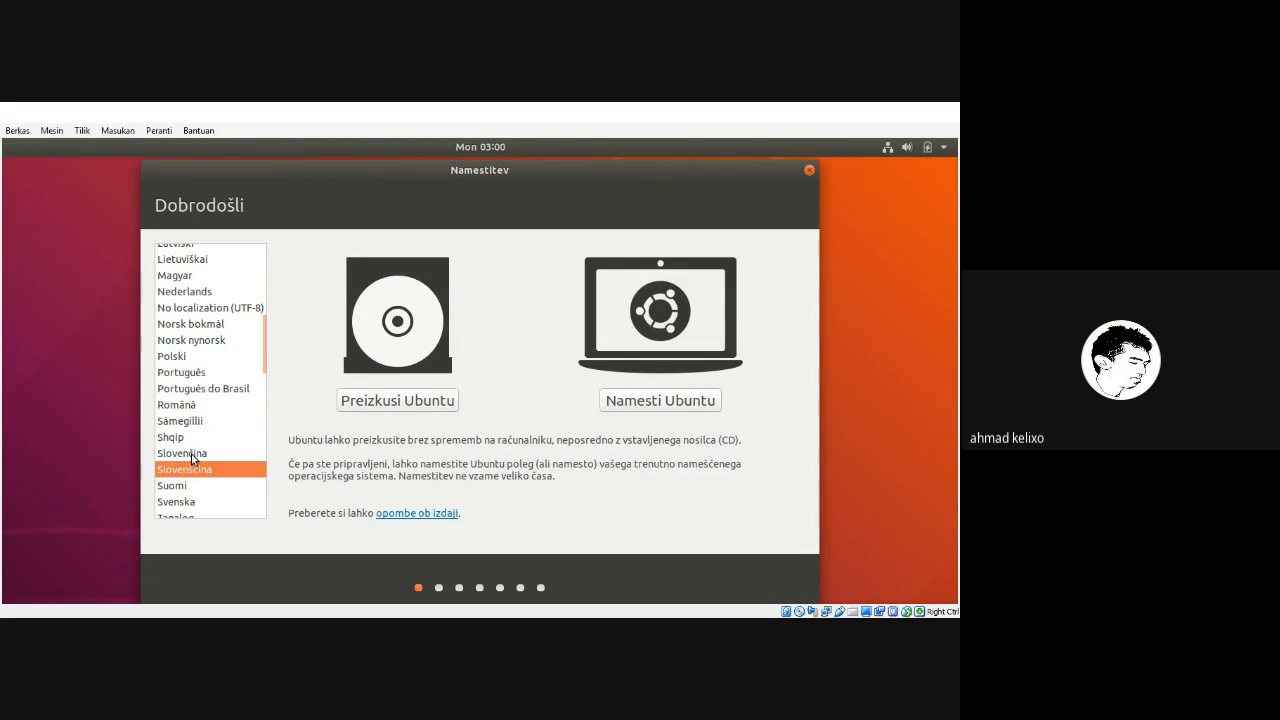
{"action": "left_click", "coordinate": [191, 455]}
{"action": "scroll", "coordinate": [193, 457], "scroll_direction": "down", "scroll_amount": 5}
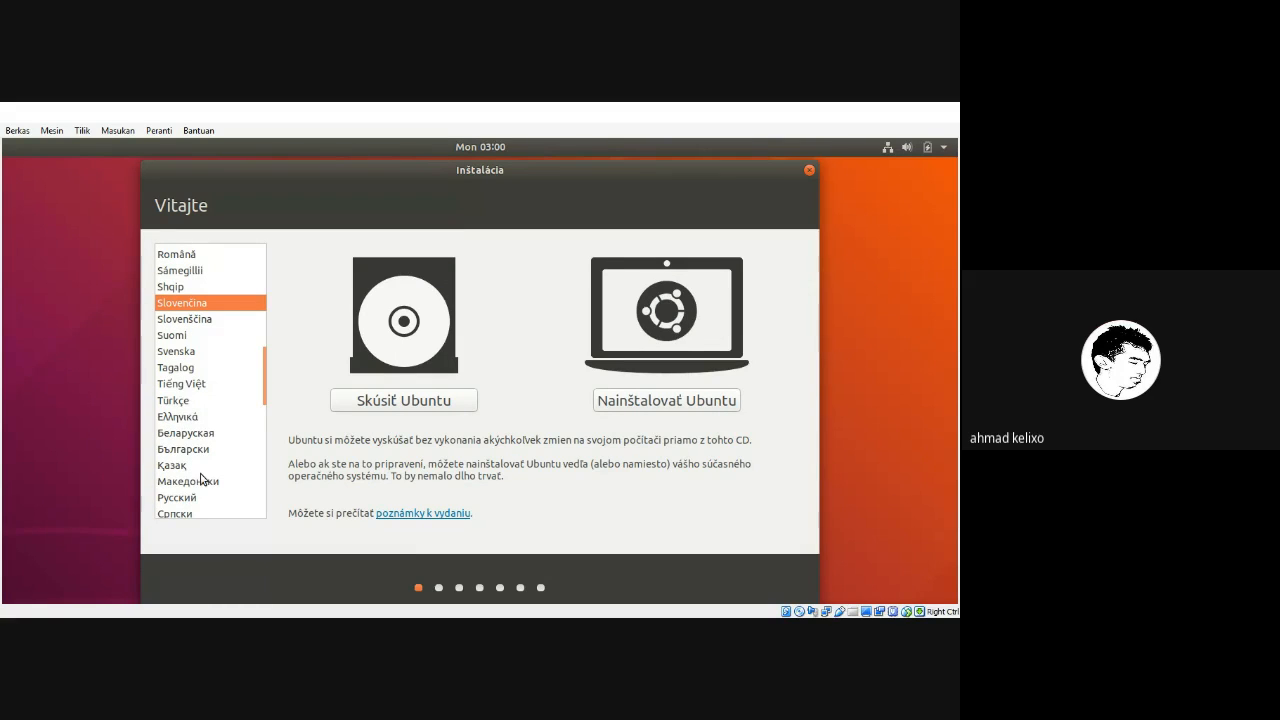
{"action": "left_click", "coordinate": [200, 479]}
{"action": "scroll", "coordinate": [195, 483], "scroll_direction": "down", "scroll_amount": 1}
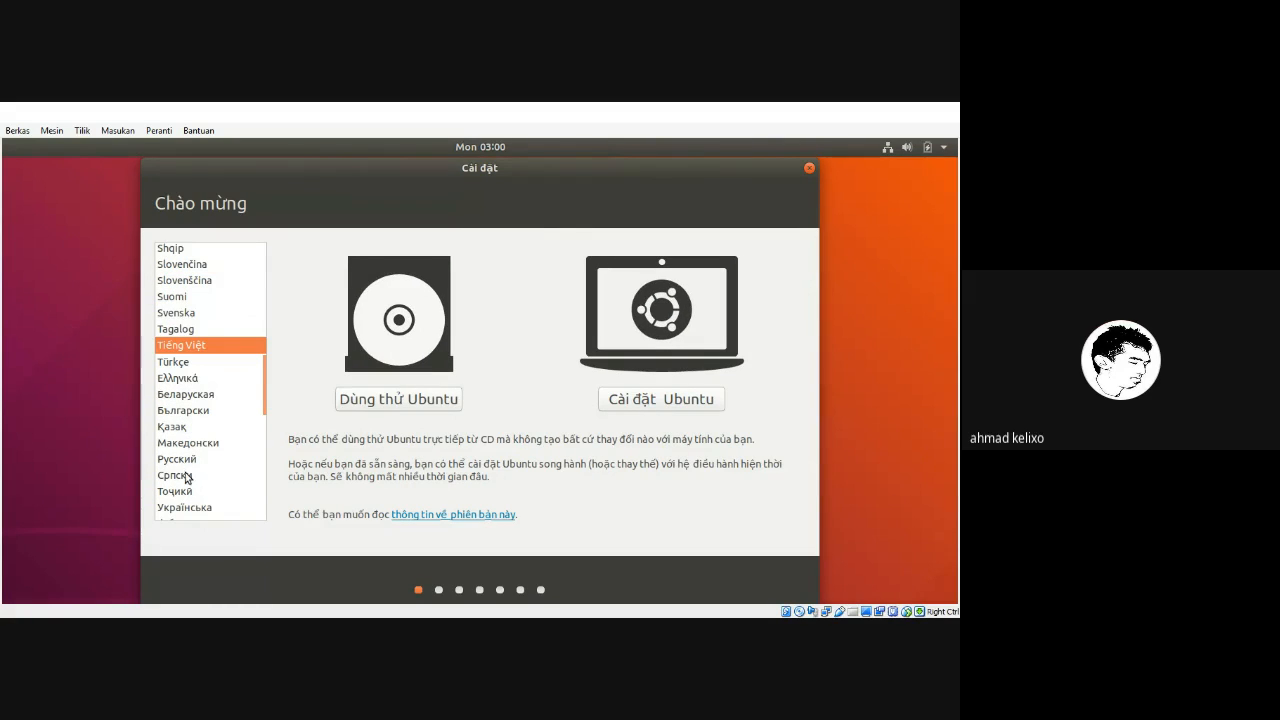
{"action": "left_click", "coordinate": [186, 460]}
{"action": "scroll", "coordinate": [188, 470], "scroll_direction": "down", "scroll_amount": 2}
{"action": "scroll", "coordinate": [192, 472], "scroll_direction": "down", "scroll_amount": 6}
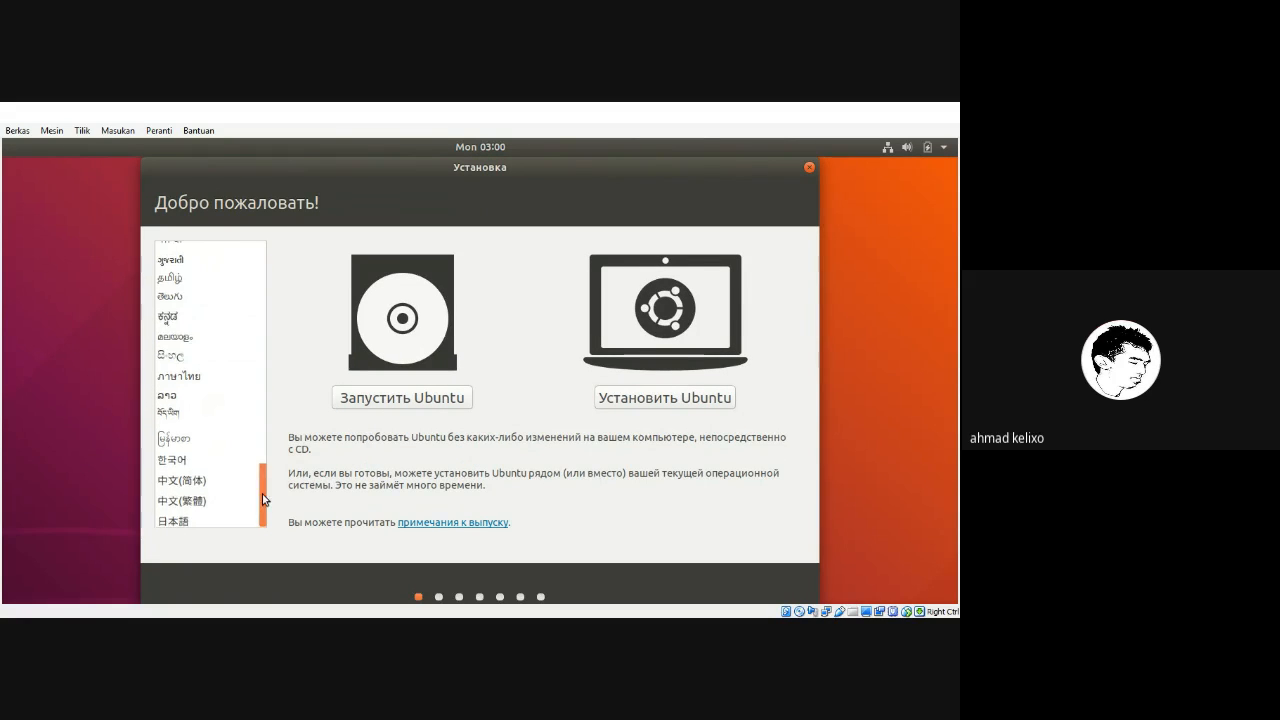
Start installing Ubuntu in Bahasa Indonesia and accept the Inggris (AS) keyboard layout.
{"action": "left_click_drag", "start_coordinate": [264, 500], "coordinate": [267, 260]}
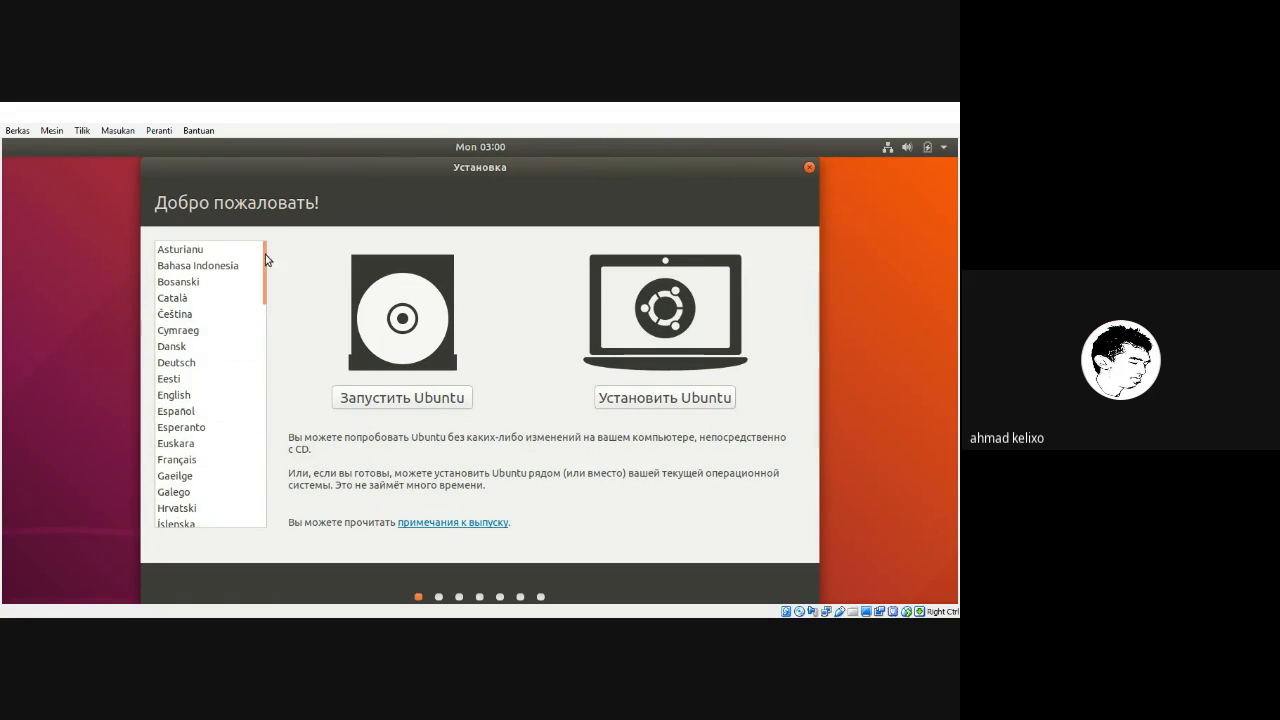
{"action": "left_click", "coordinate": [232, 266]}
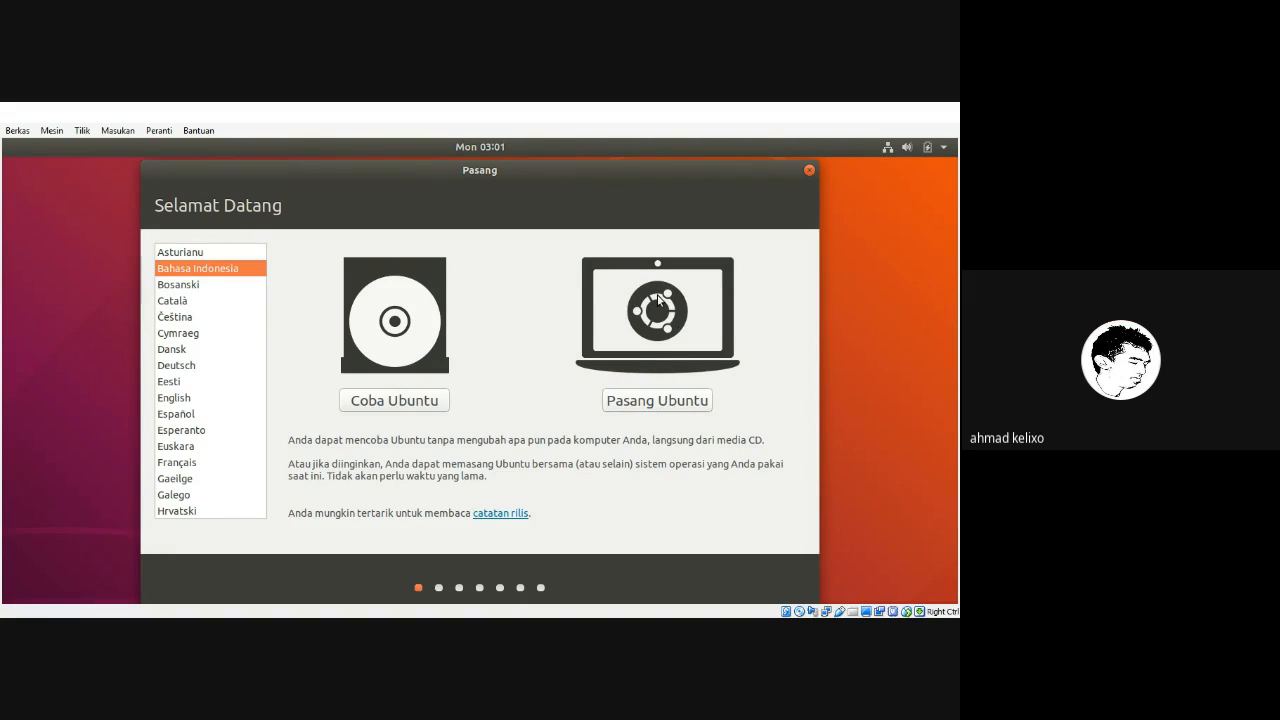
{"action": "left_click", "coordinate": [668, 402]}
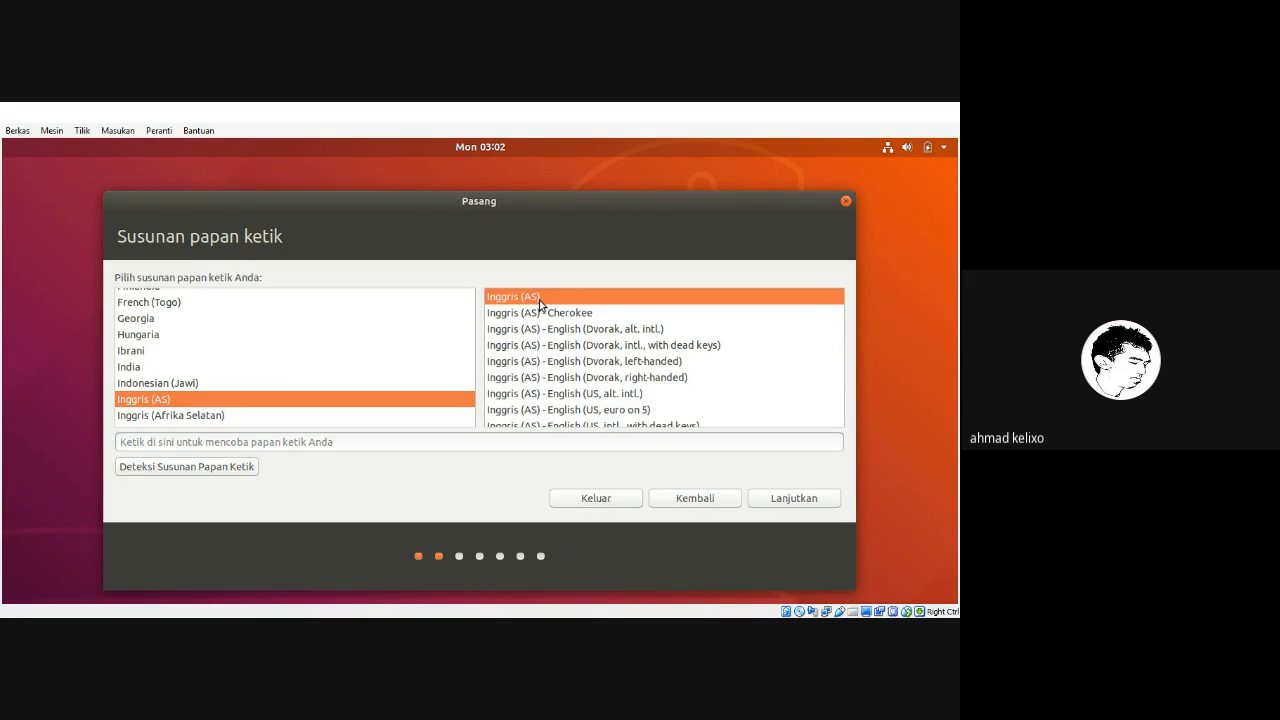
{"action": "left_click", "coordinate": [781, 498]}
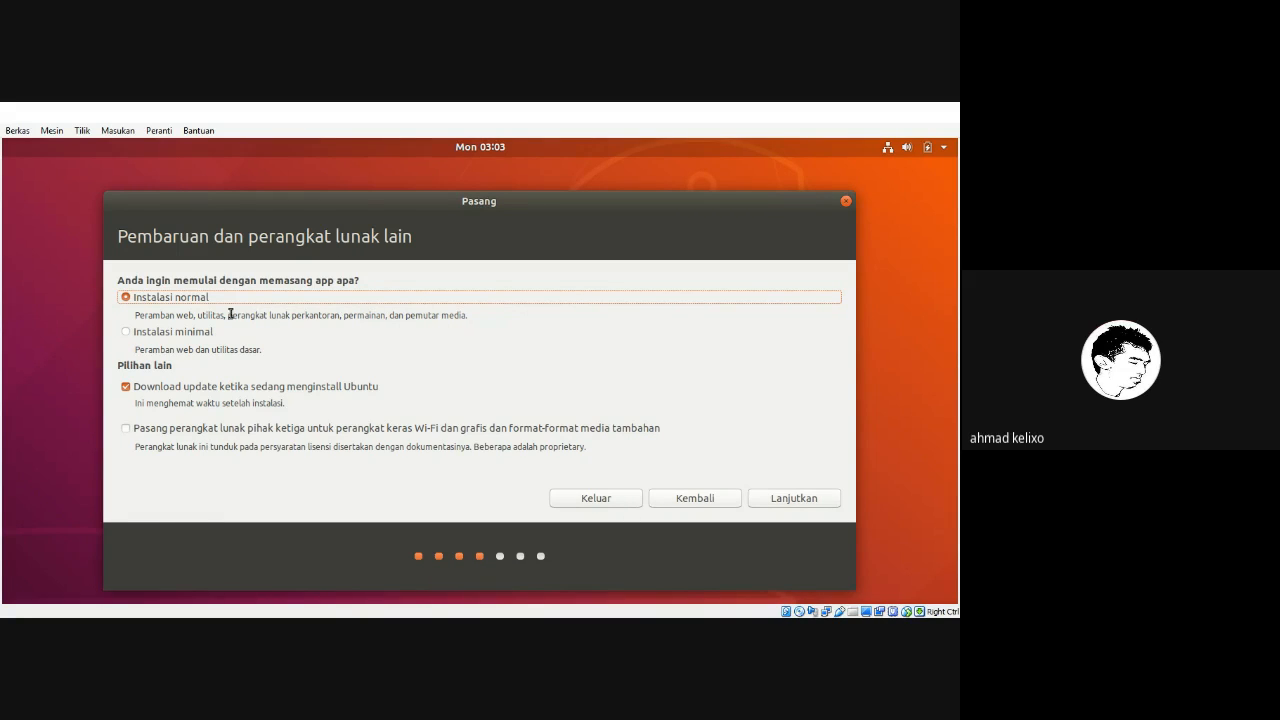
Choose Instalasi minimal, turn off downloading updates during the Ubuntu installation, and continue to the installation type.
{"action": "left_click_drag", "start_coordinate": [229, 314], "coordinate": [339, 315]}
{"action": "left_click", "coordinate": [351, 314]}
{"action": "left_click_drag", "start_coordinate": [470, 314], "coordinate": [130, 317]}
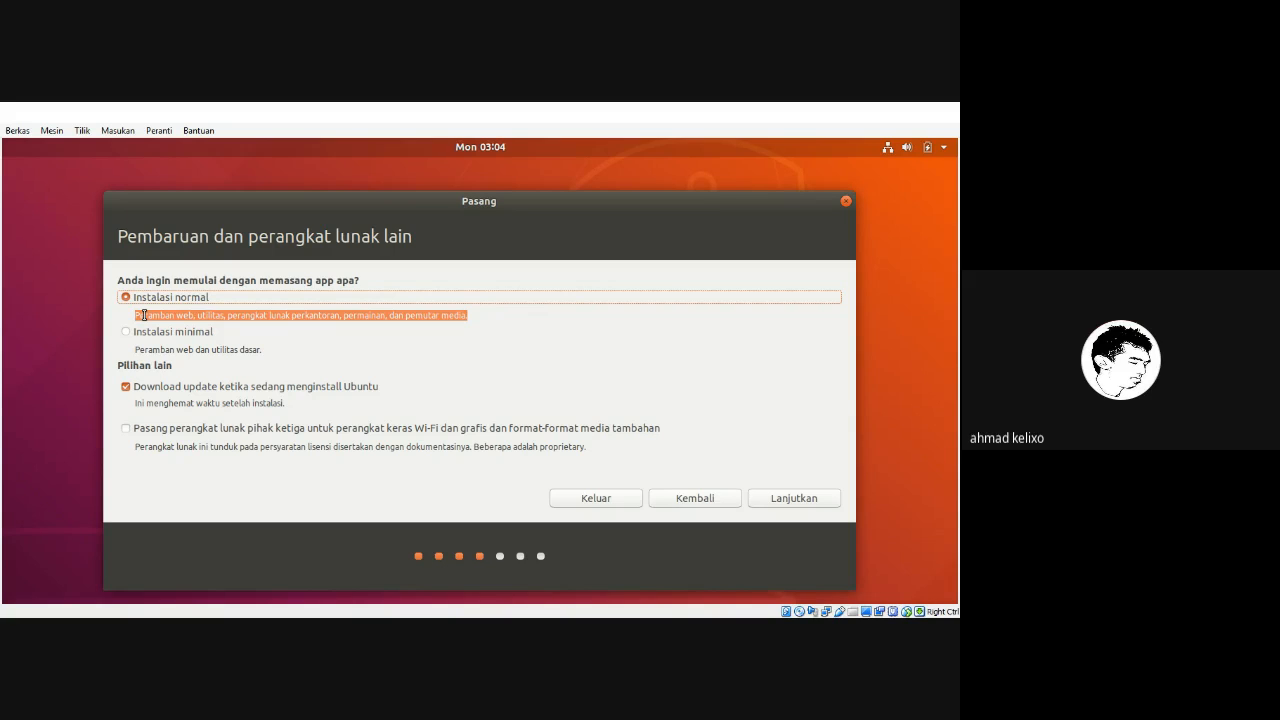
{"action": "left_click", "coordinate": [446, 318]}
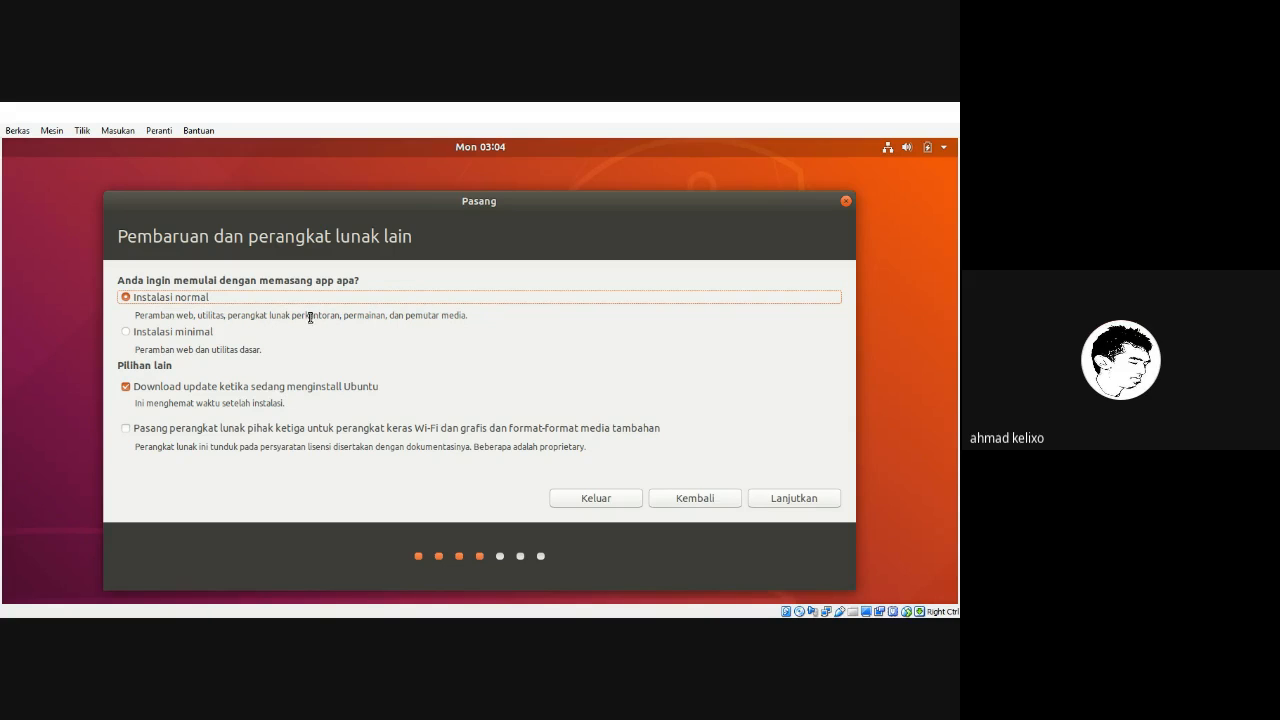
{"action": "left_click", "coordinate": [126, 332]}
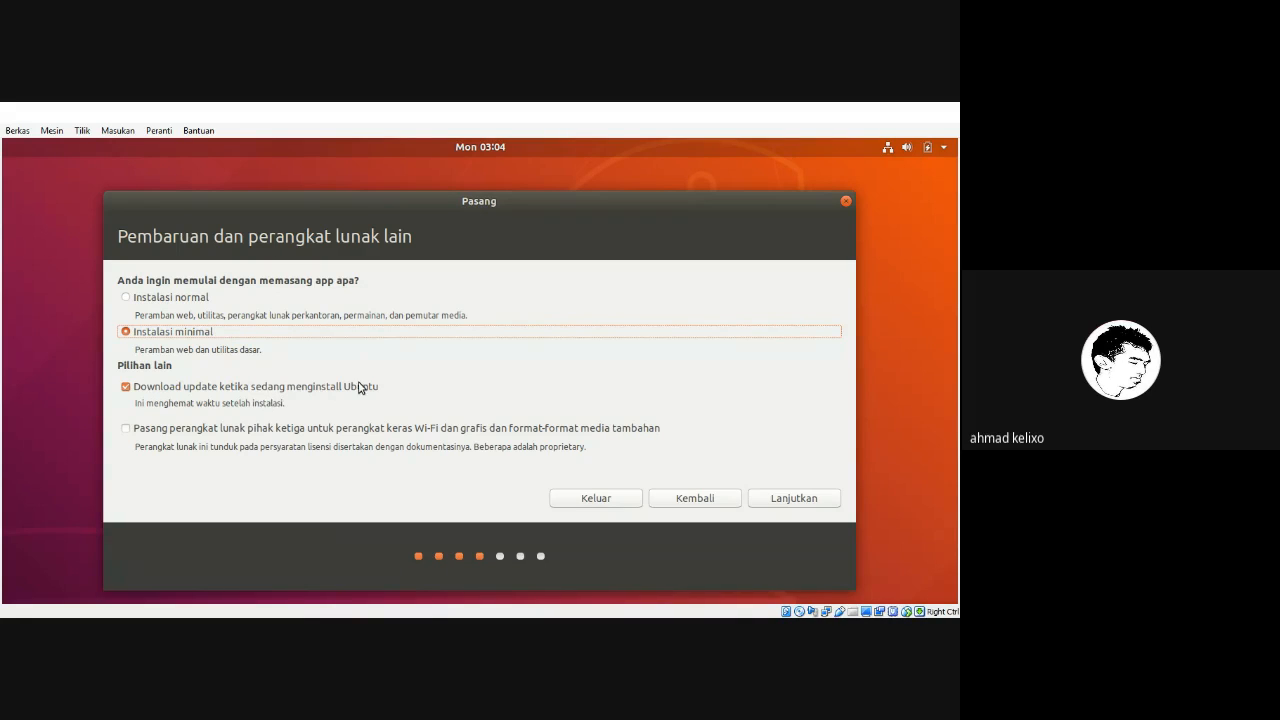
{"action": "left_click", "coordinate": [125, 390]}
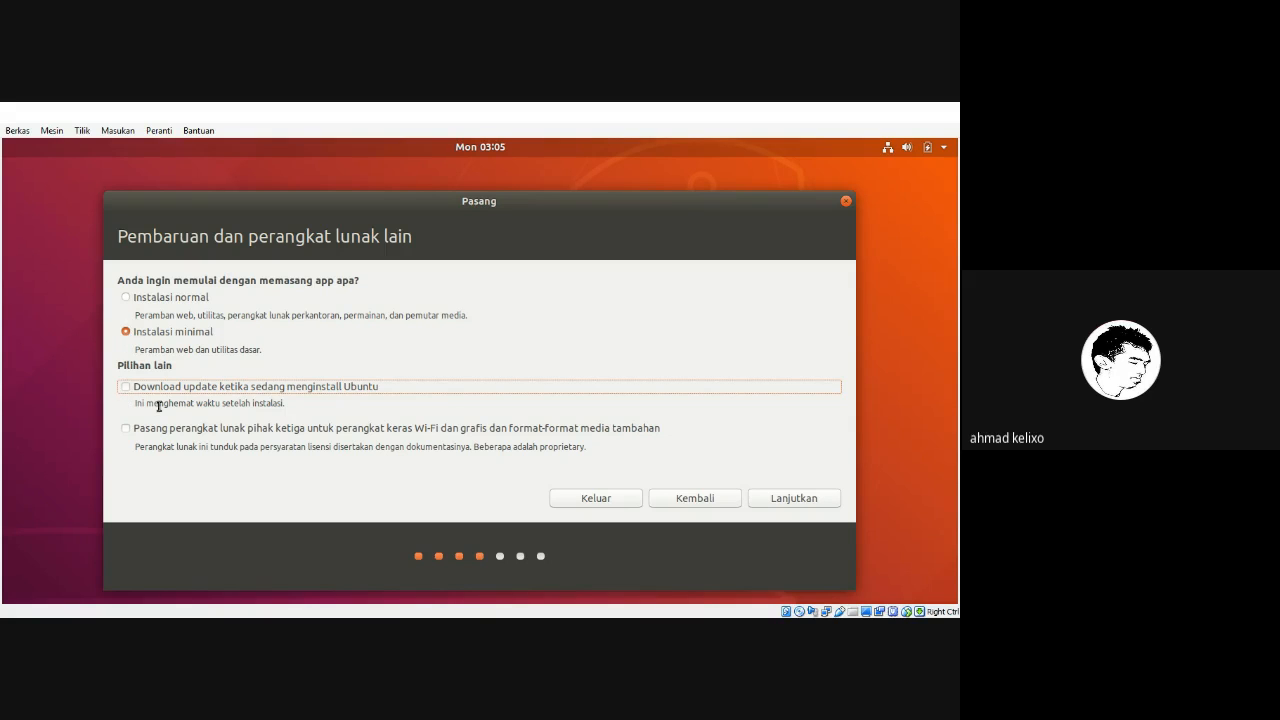
{"action": "left_click", "coordinate": [774, 498]}
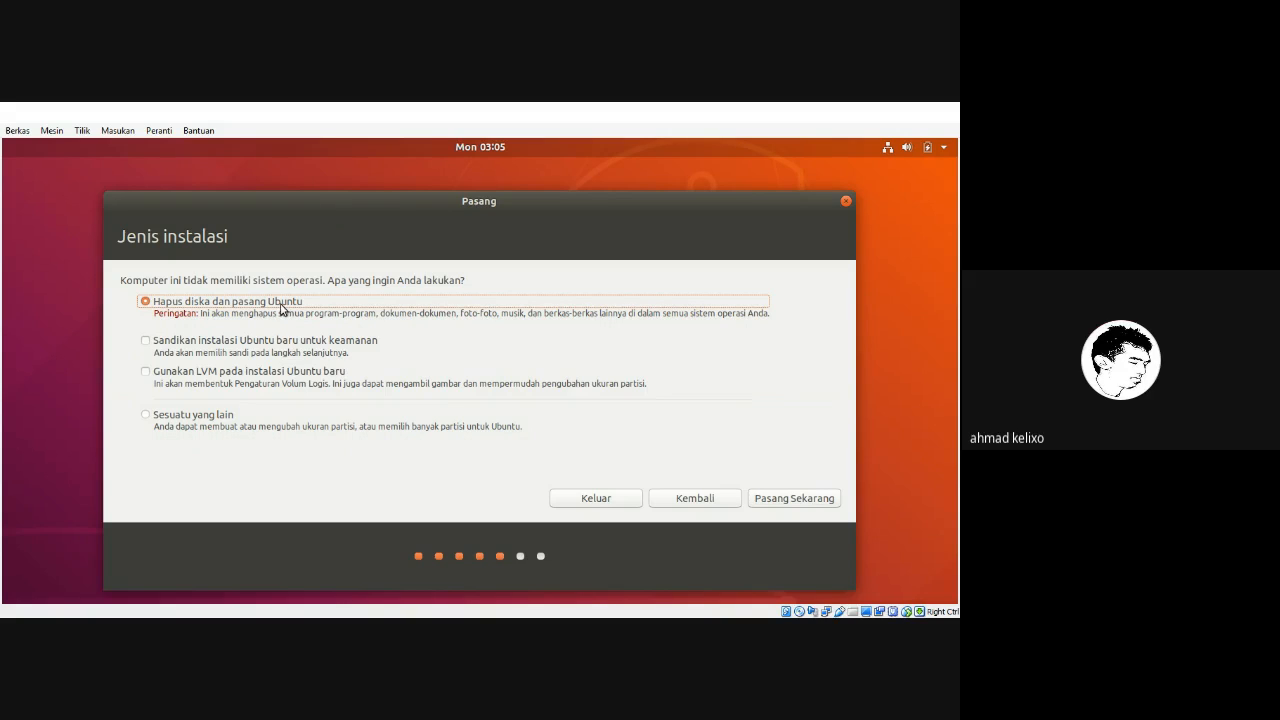
Start the installation with Hapus diska dan pasang Ubuntu, leaving encryption and LVM turned off.
{"action": "left_click", "coordinate": [145, 340]}
{"action": "left_click", "coordinate": [145, 340]}
{"action": "left_click", "coordinate": [145, 371]}
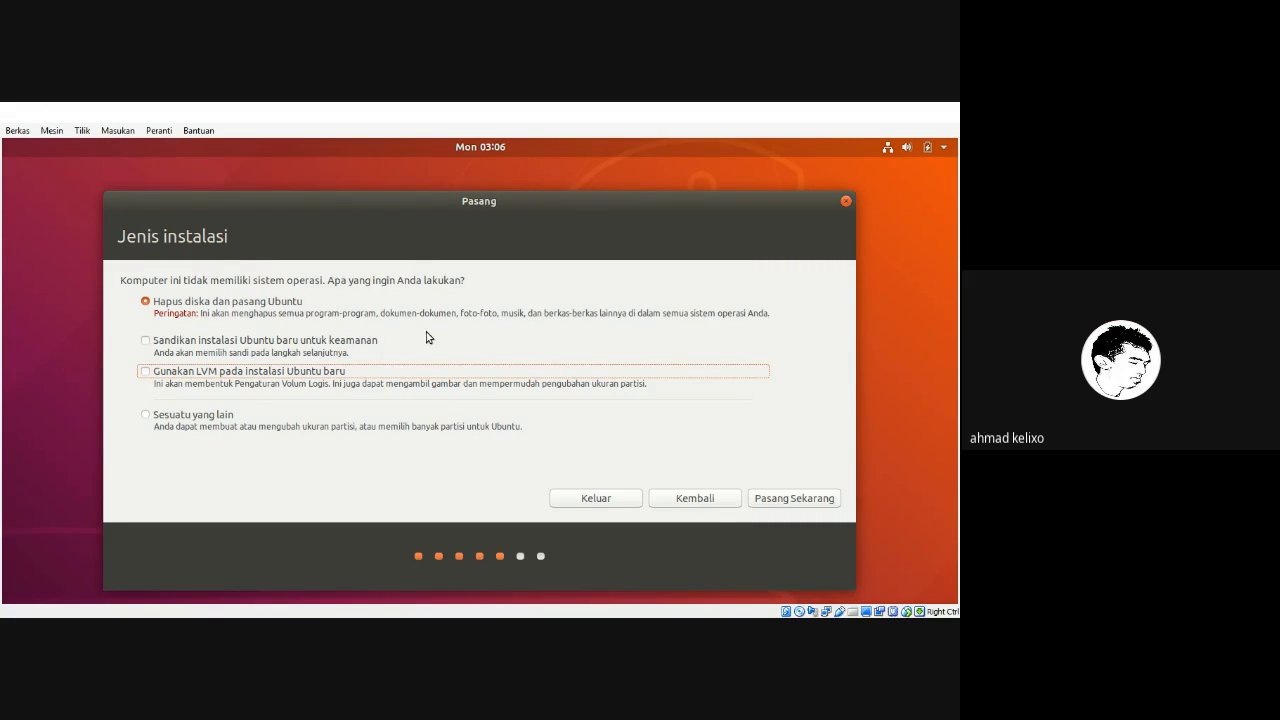
{"action": "left_click", "coordinate": [806, 497]}
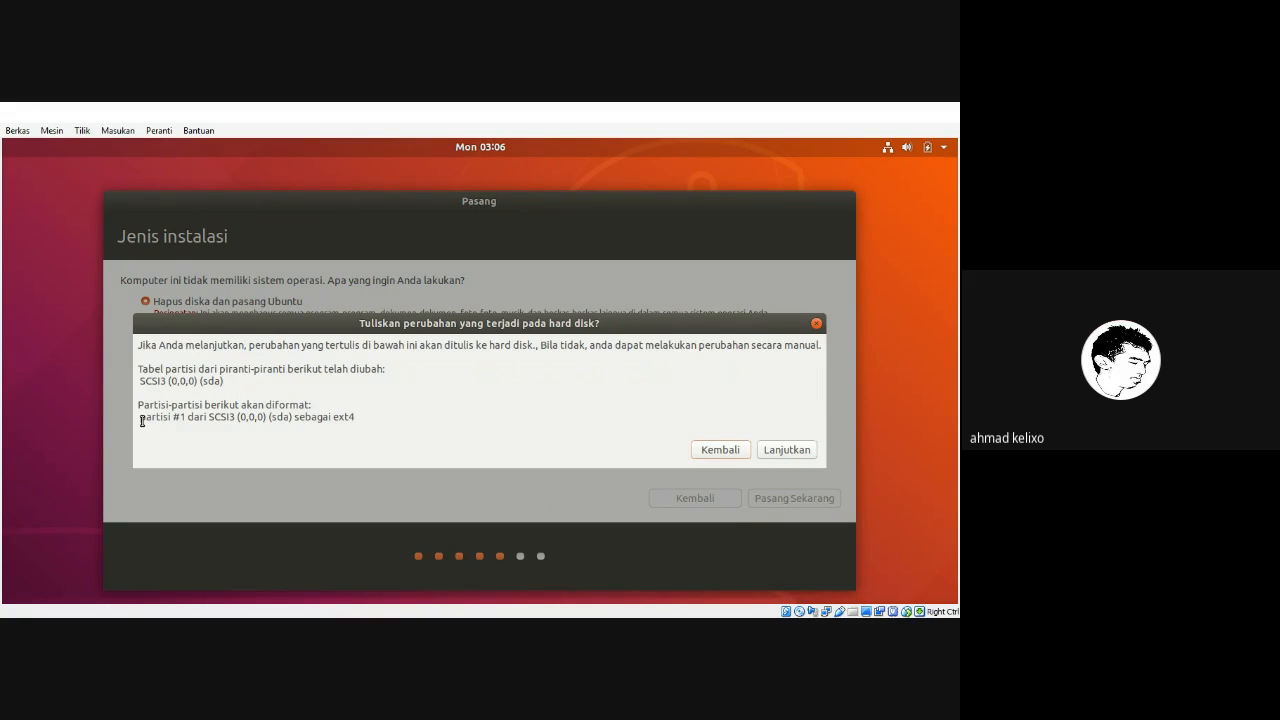
Review the partition listed for ext4 formatting and confirm writing the changes to the hard disk.
{"action": "left_click_drag", "start_coordinate": [142, 421], "coordinate": [365, 417]}
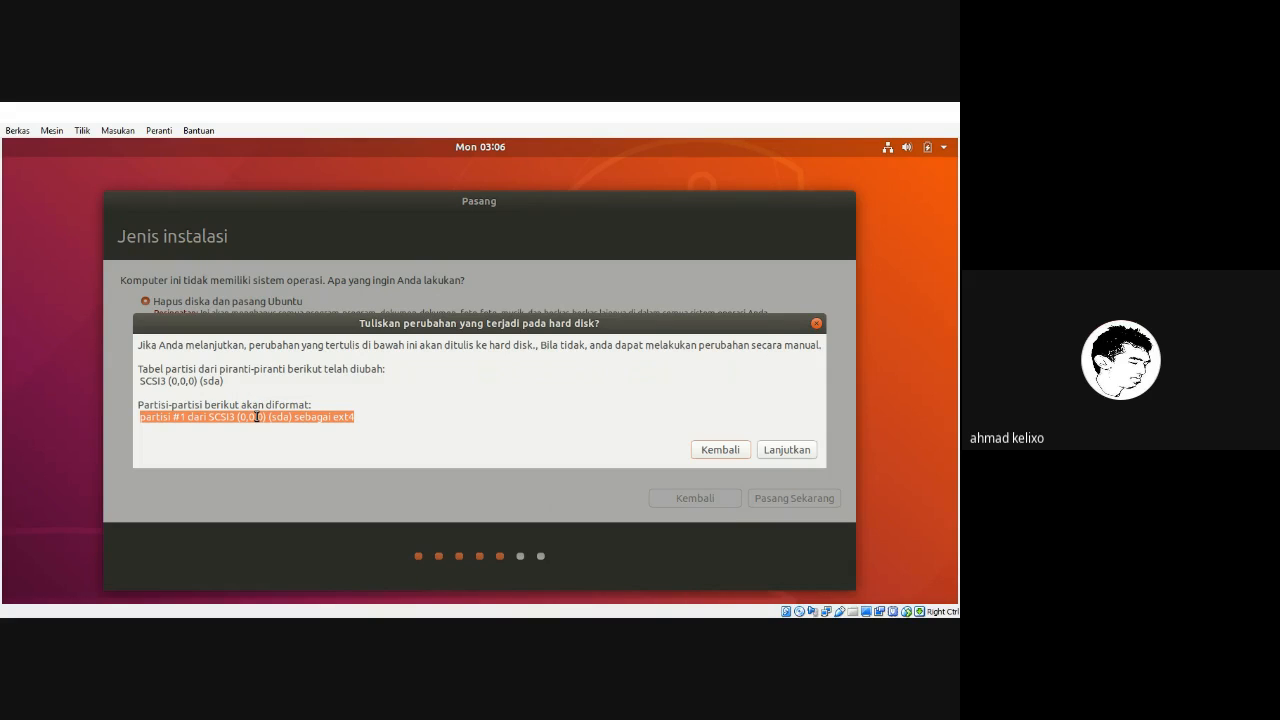
{"action": "left_click", "coordinate": [289, 422]}
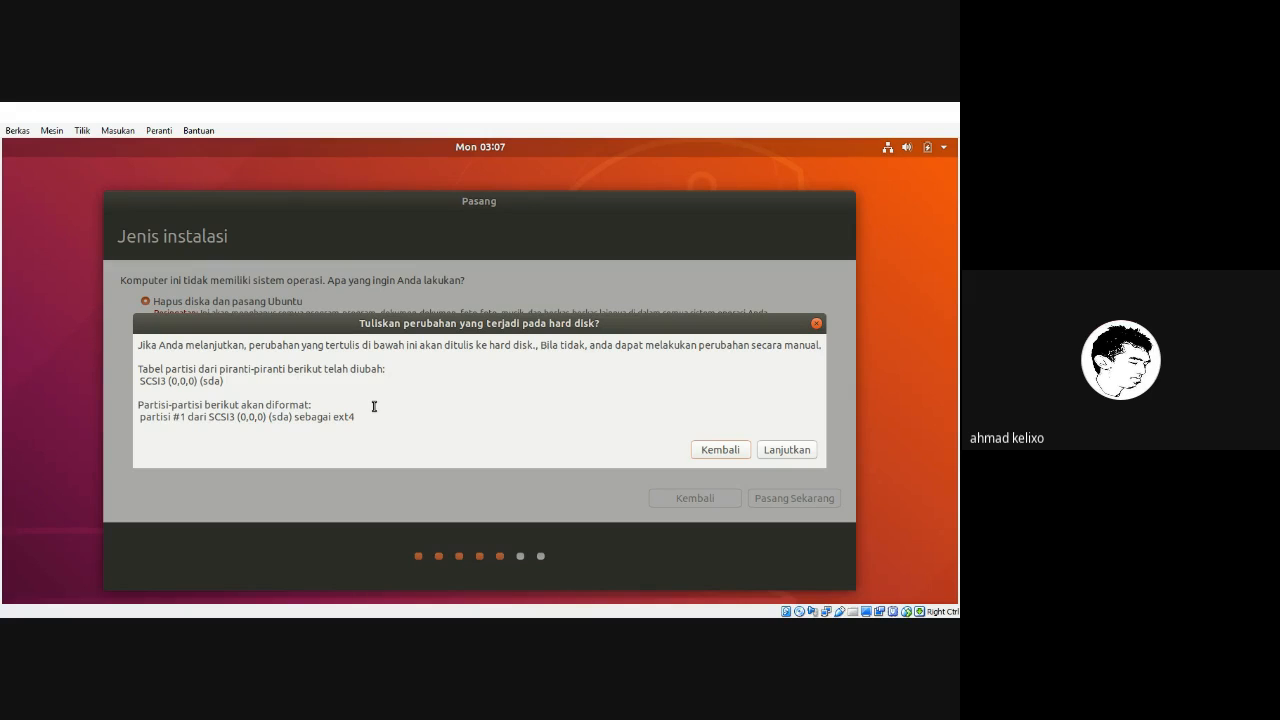
{"action": "left_click_drag", "start_coordinate": [141, 417], "coordinate": [188, 417]}
{"action": "left_click", "coordinate": [186, 417]}
{"action": "mouse_move", "coordinate": [186, 417]}
{"action": "left_mouse_down"}
{"action": "mouse_move", "coordinate": [140, 417]}
{"action": "mouse_move", "coordinate": [190, 417]}
{"action": "left_mouse_up"}
{"action": "left_click", "coordinate": [189, 417]}
{"action": "left_click", "coordinate": [787, 450]}
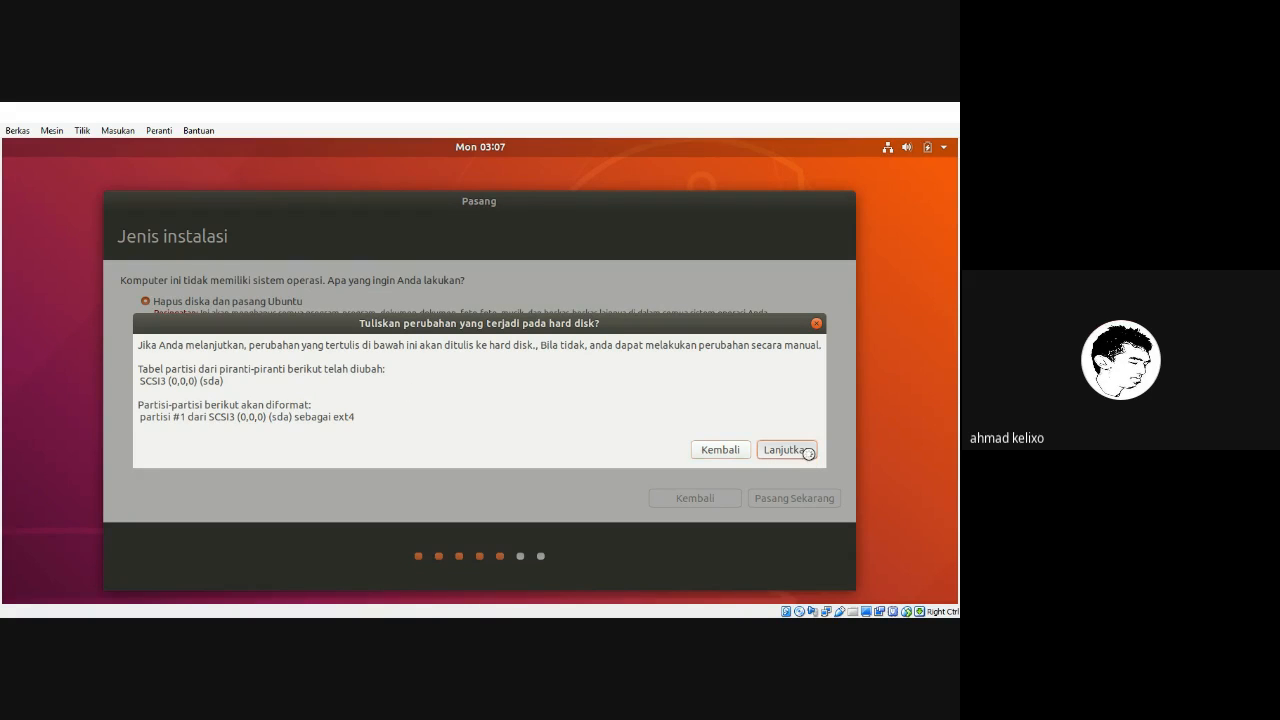
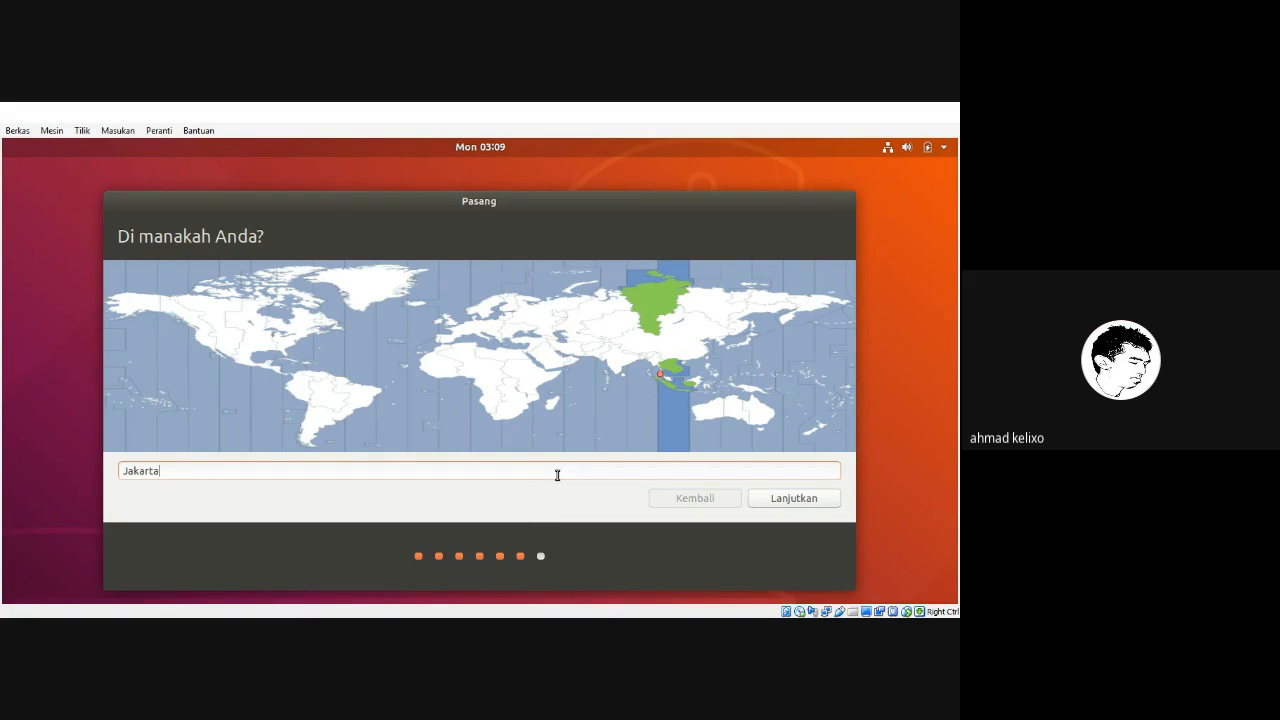
Accept Jakarta as the location and enter polindra as the installer's name for the new account.
{"action": "left_click", "coordinate": [793, 496]}
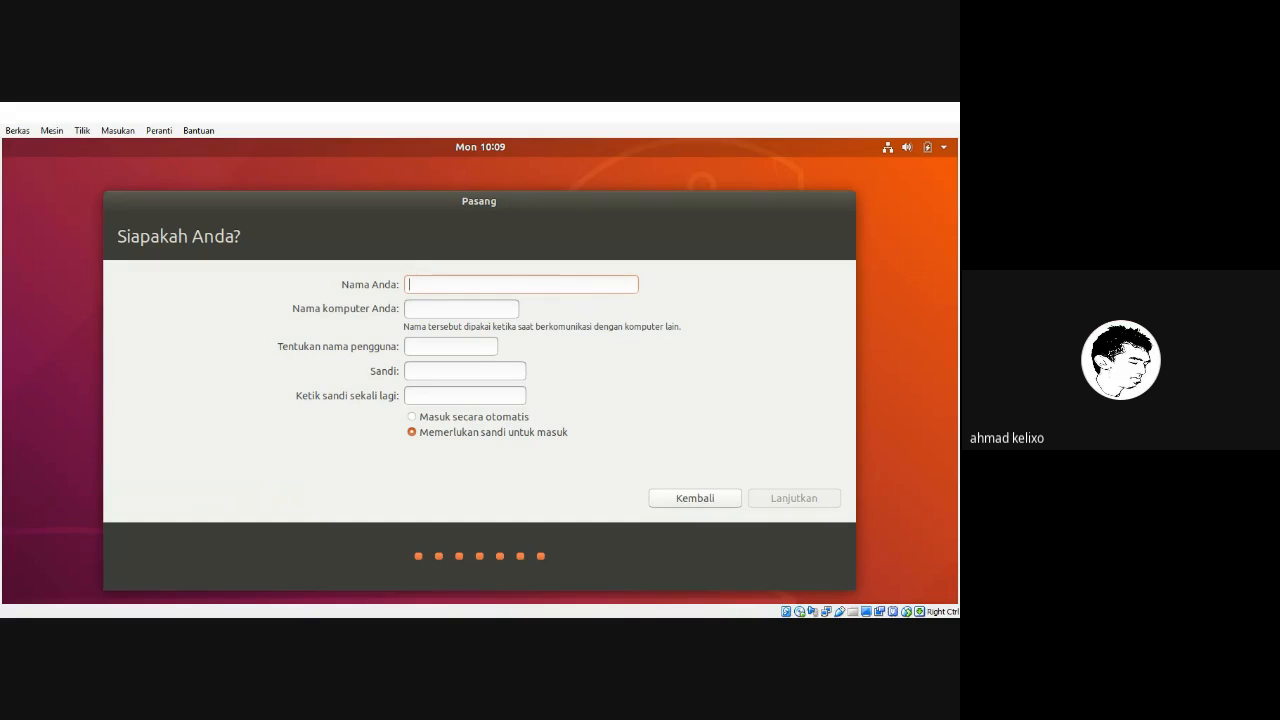
{"action": "type", "text": "polindra"}
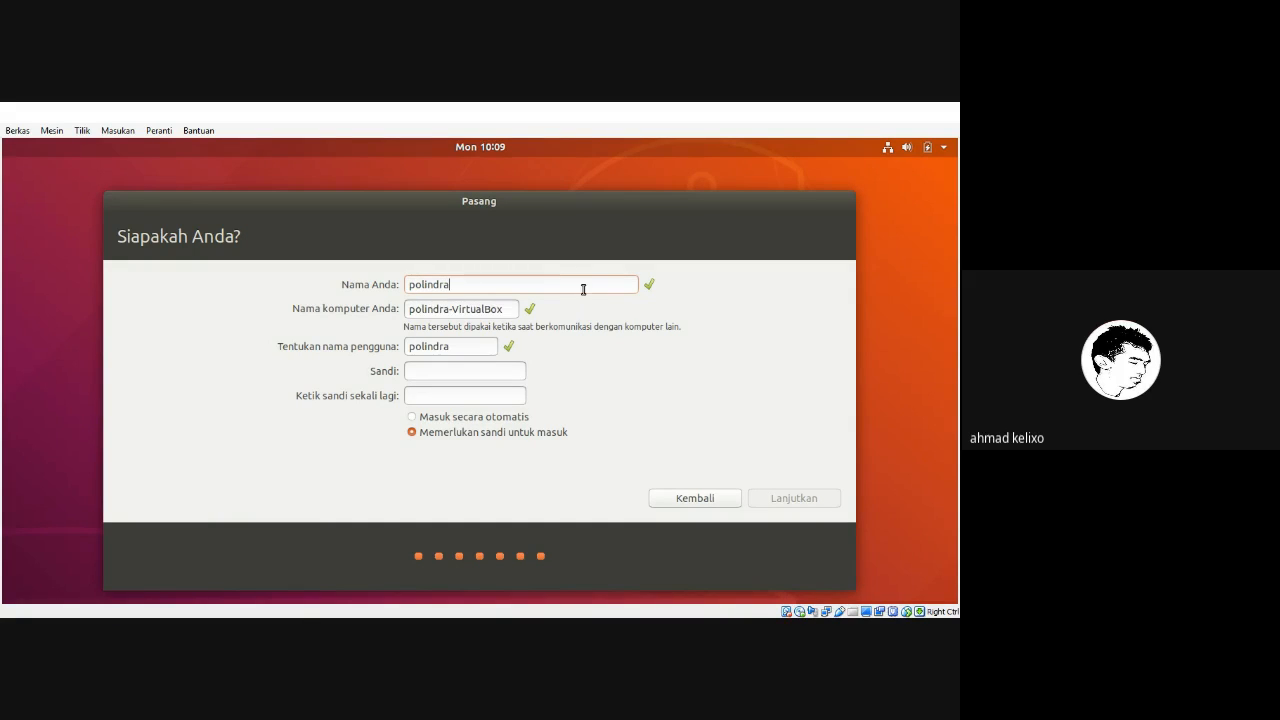
Enter the account password and repeat it in the confirmation field.
{"action": "left_click", "coordinate": [494, 396]}
{"action": "type", "text": "●●●●●●●●"}
{"action": "left_click", "coordinate": [504, 391]}
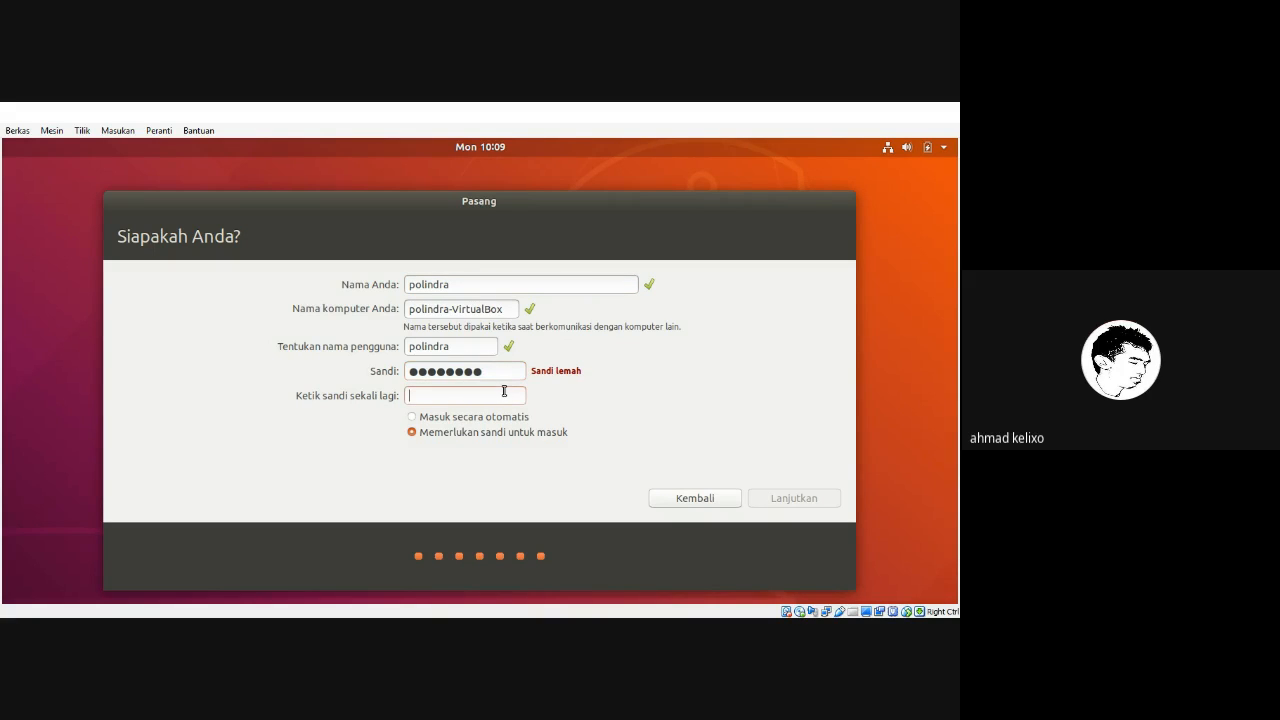
{"action": "type", "text": "●●●●"}
{"action": "key", "text": "BackSpace"}
{"action": "key", "text": "BackSpace"}
{"action": "key", "text": "BackSpace"}
{"action": "key", "text": "BackSpace"}
{"action": "type", "text": "●●●●●●●●"}
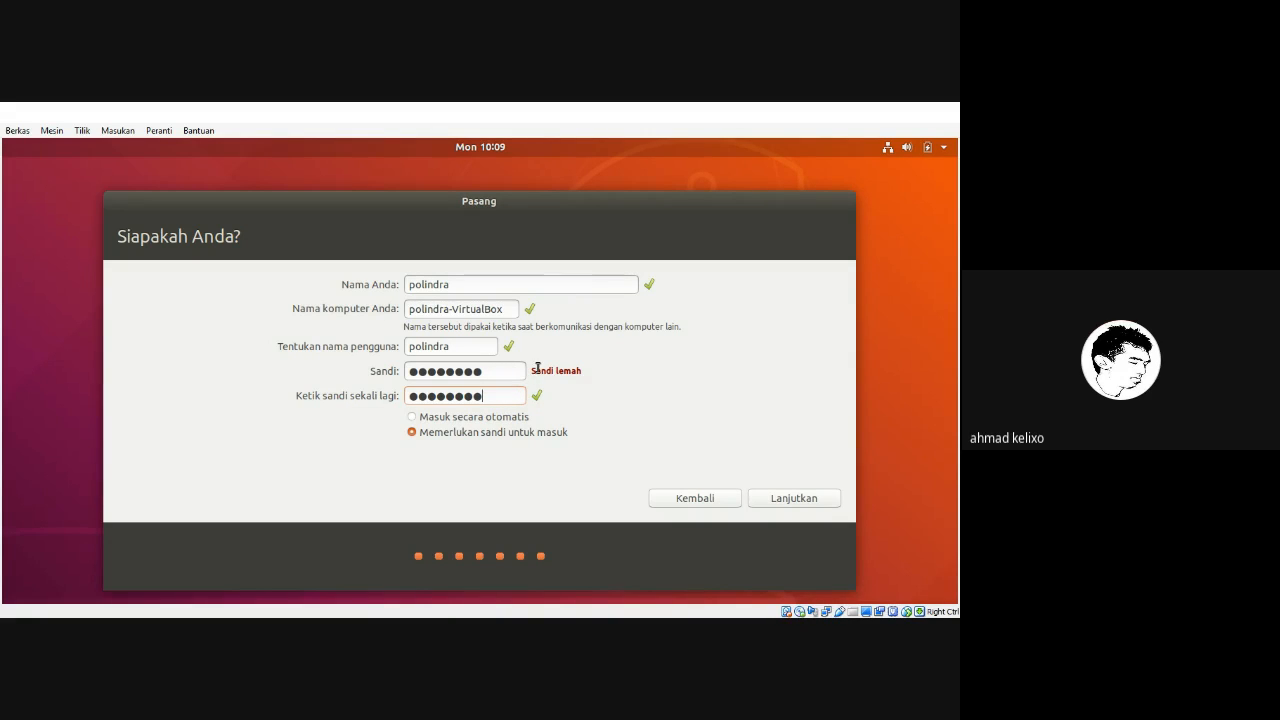
Keep Memerlukan sandi untuk masuk selected as the login option and continue the Ubuntu installation.
{"action": "left_click", "coordinate": [504, 370]}
{"action": "left_click", "coordinate": [416, 437]}
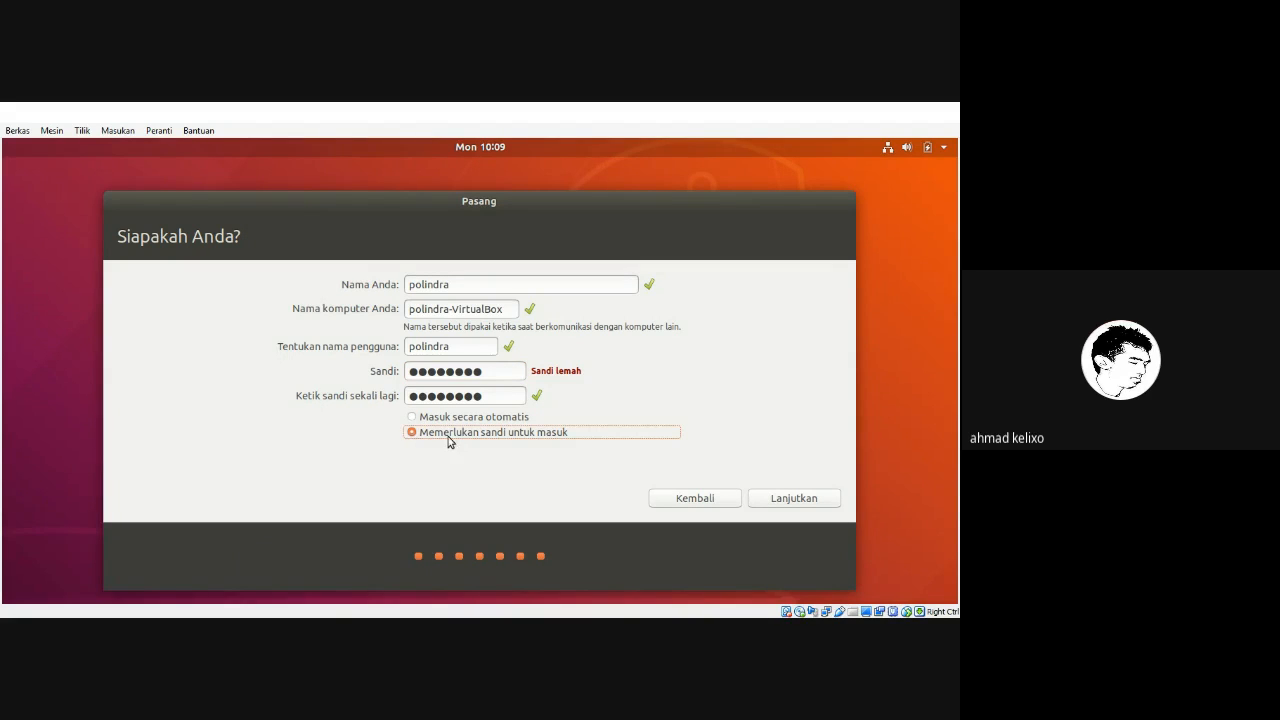
{"action": "left_click", "coordinate": [785, 505]}
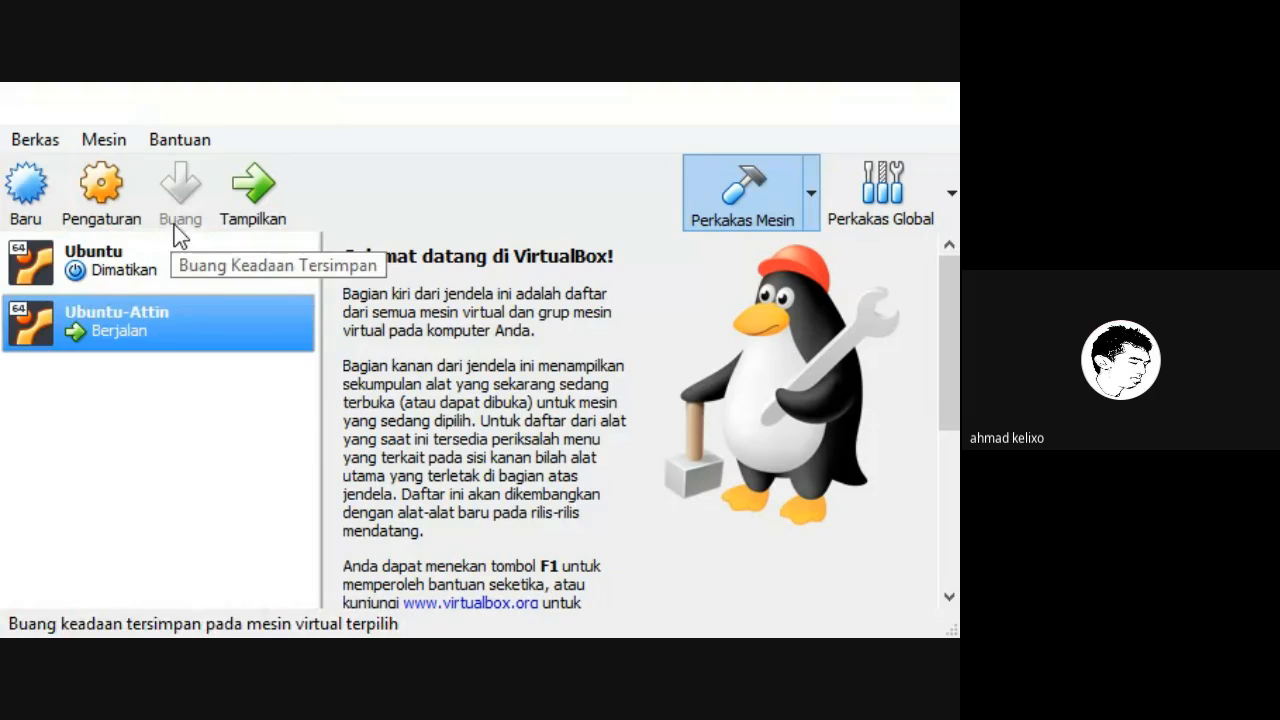
Start creating a new virtual machine in VirtualBox Manager and enter Jendela 7 as a trial name.
{"action": "left_click", "coordinate": [27, 205]}
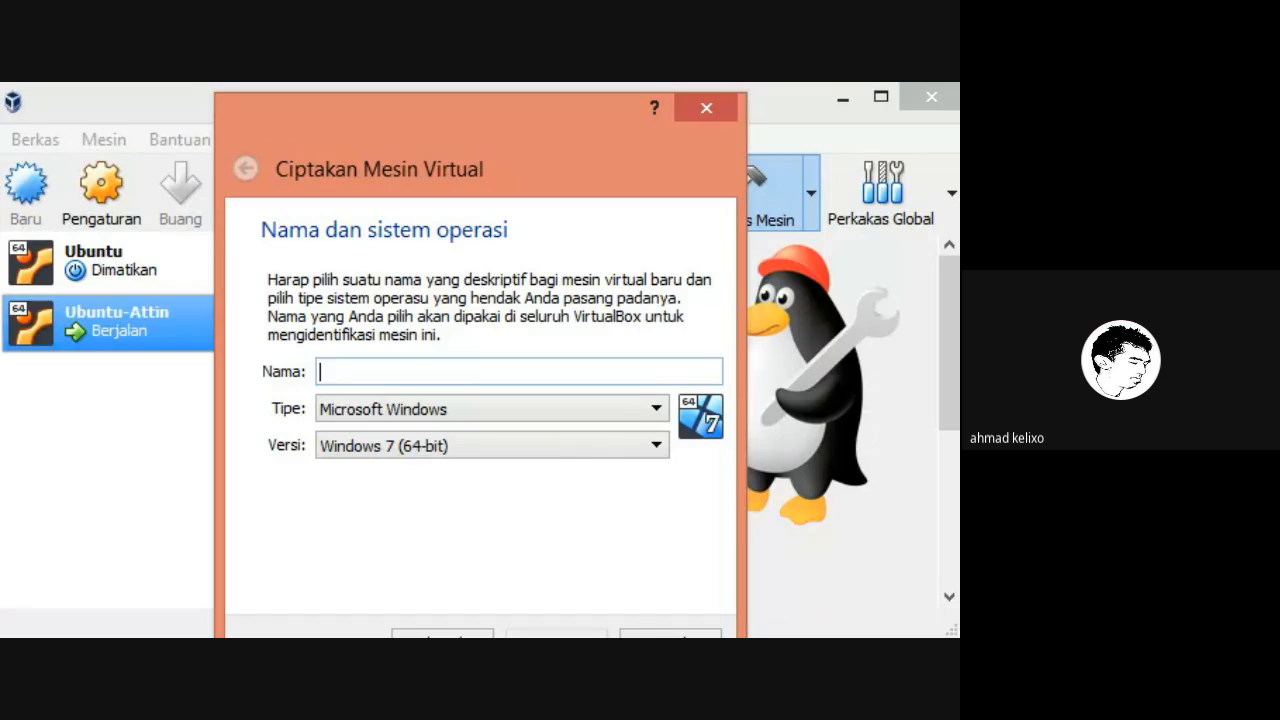
{"action": "type", "text": "WIndoe"}
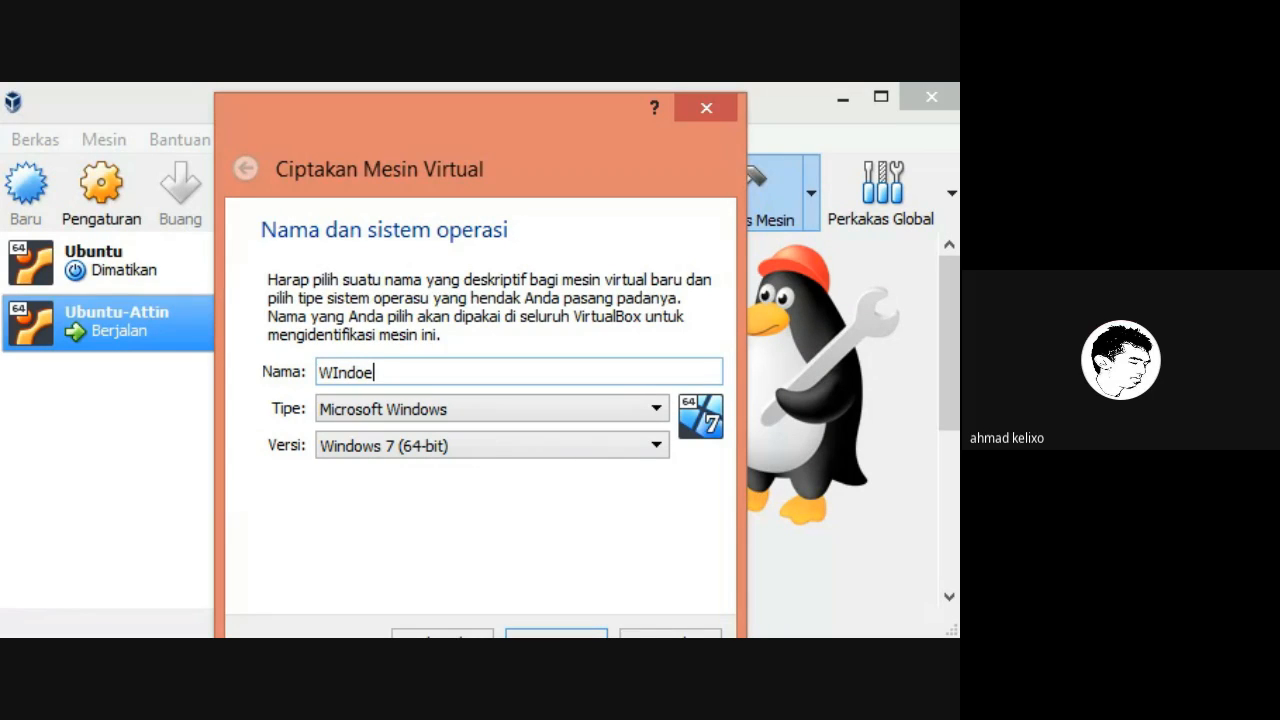
{"action": "key", "text": "BackSpace"}
{"action": "key", "text": "BackSpace"}
{"action": "key", "text": "BackSpace"}
{"action": "key", "text": "BackSpace"}
{"action": "key", "text": "BackSpace"}
{"action": "type", "text": "in"}
{"action": "key", "text": "BackSpace"}
{"action": "key", "text": "BackSpace"}
{"action": "key", "text": "BackSpace"}
{"action": "type", "text": "Jendelsa 7"}
{"action": "left_click", "coordinate": [364, 373]}
{"action": "key", "text": "Delete"}
Name the new virtual machine Windows 7 and accept type Microsoft Windows with version Windows 7 (64-bit).
{"action": "key", "text": "ctrl+a"}
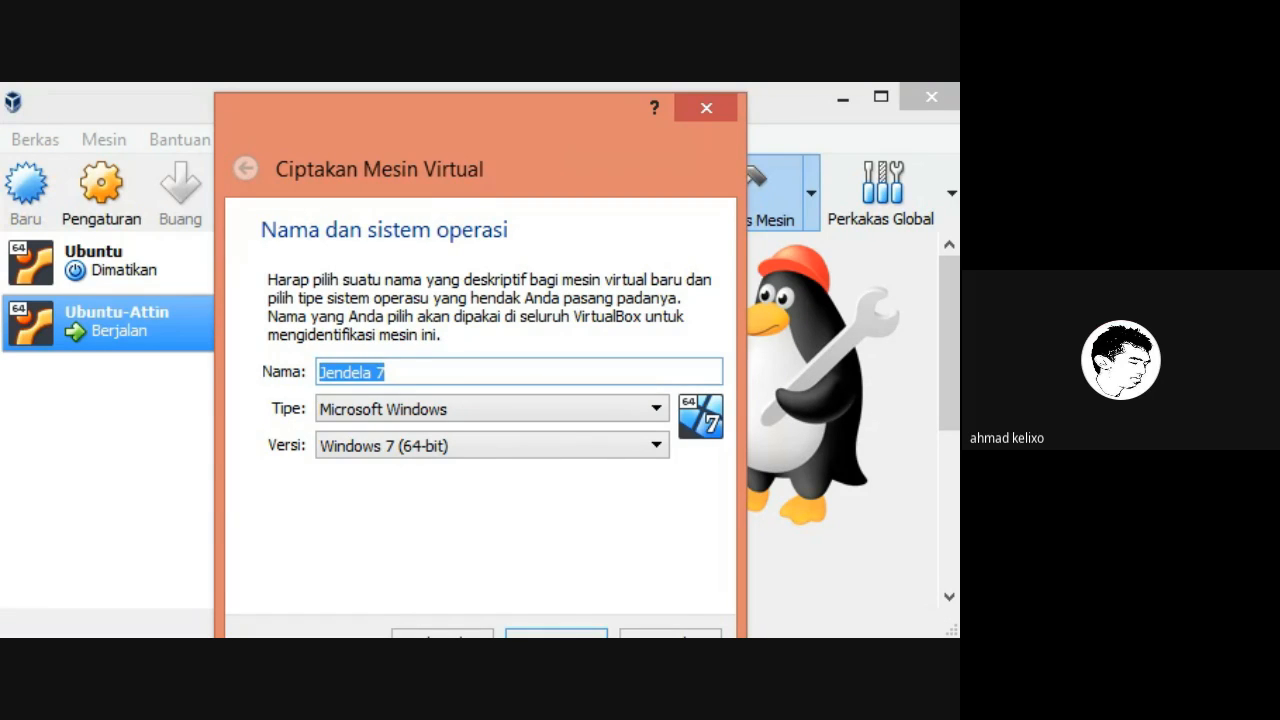
{"action": "type", "text": "Windows 7"}
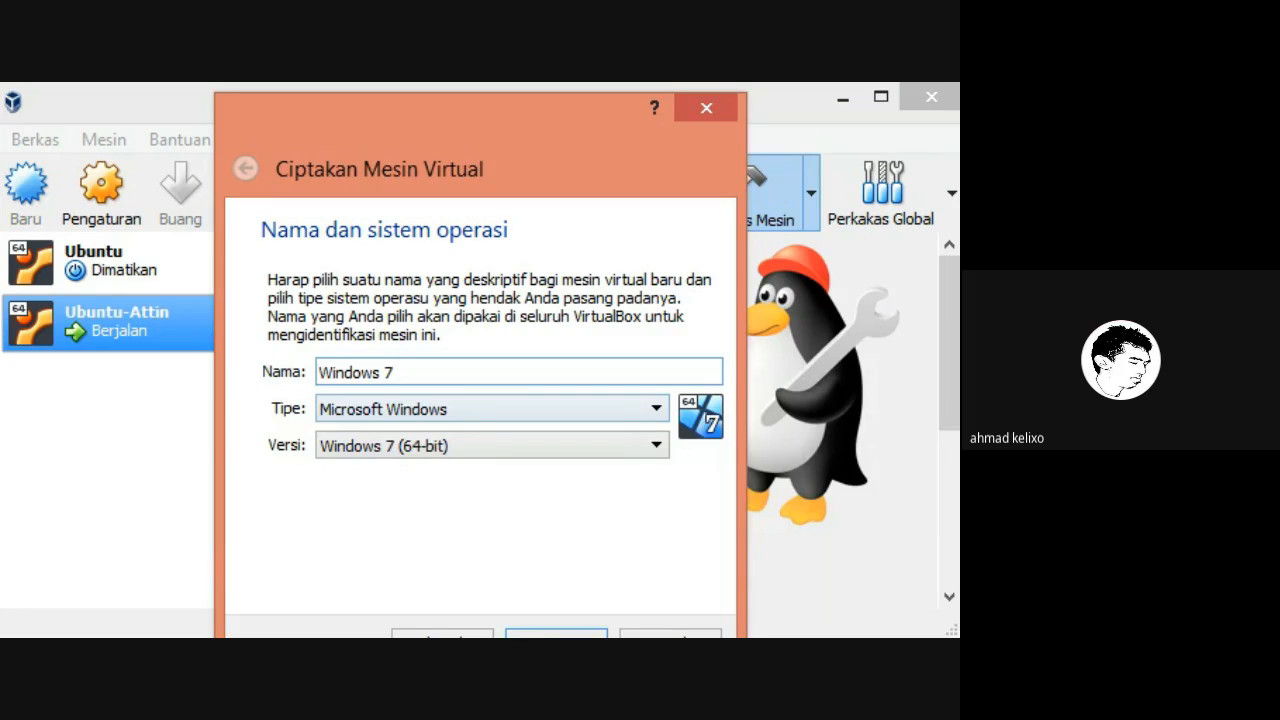
{"action": "left_click", "coordinate": [450, 405]}
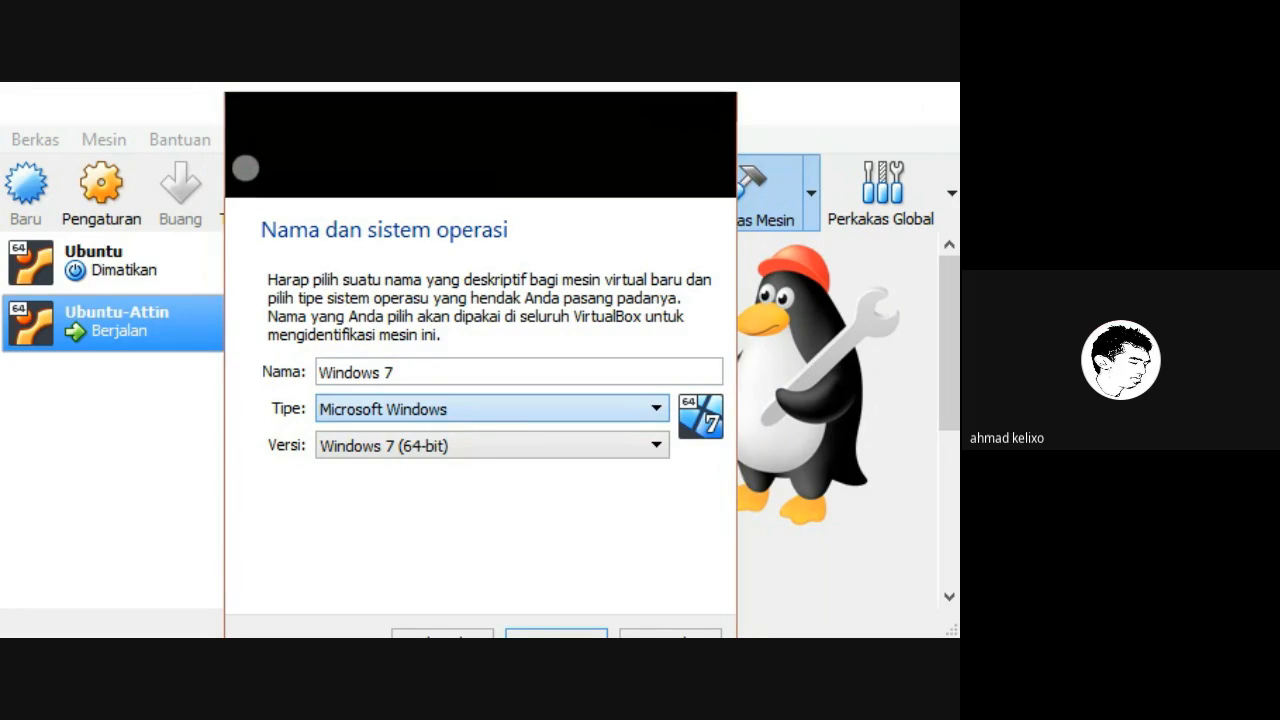
{"action": "left_click", "coordinate": [465, 444]}
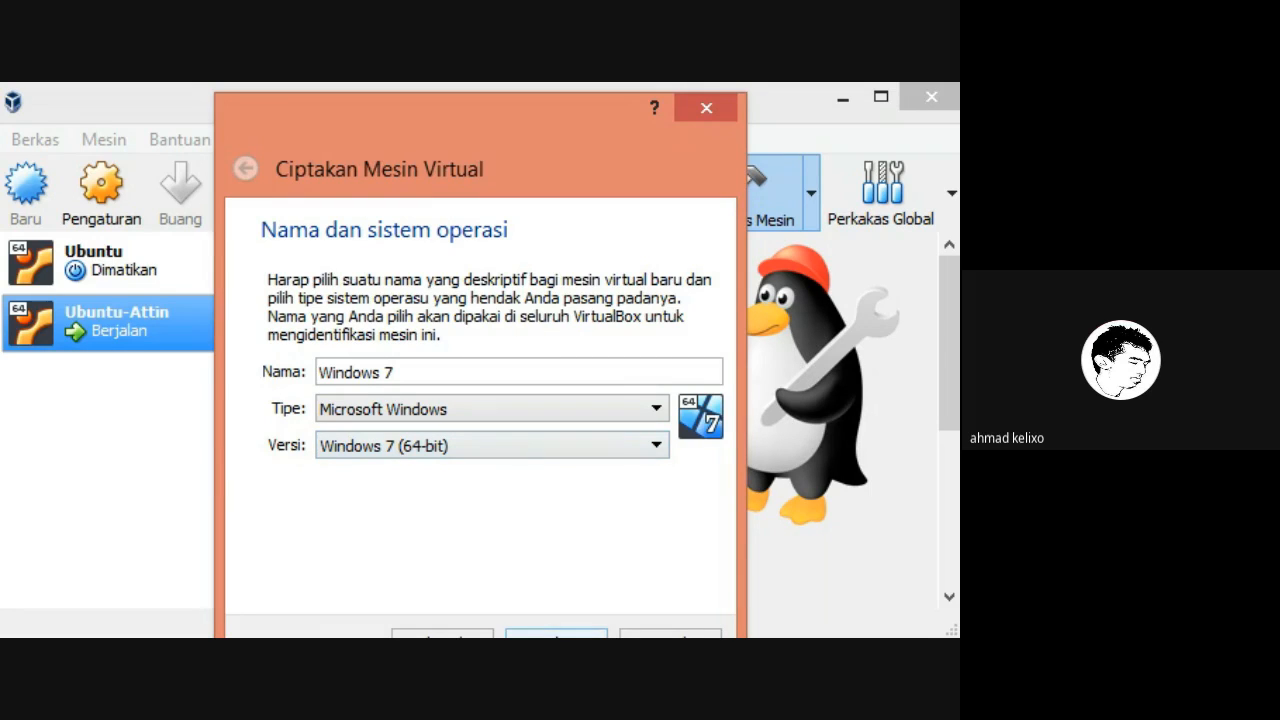
{"action": "left_click", "coordinate": [556, 633]}
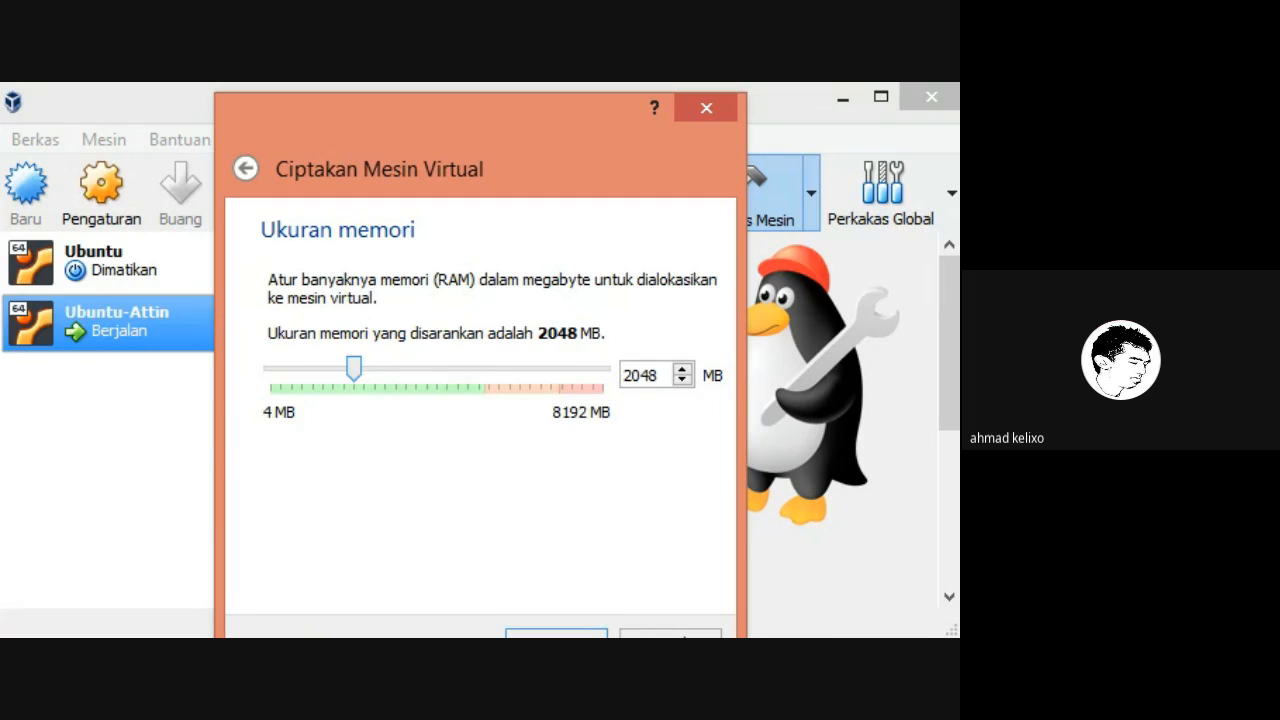
Create the Windows 7 machine with 2048 MB of memory and a new dynamically allocated 32,00 GB VDI hard disk.
{"action": "left_click", "coordinate": [556, 633]}
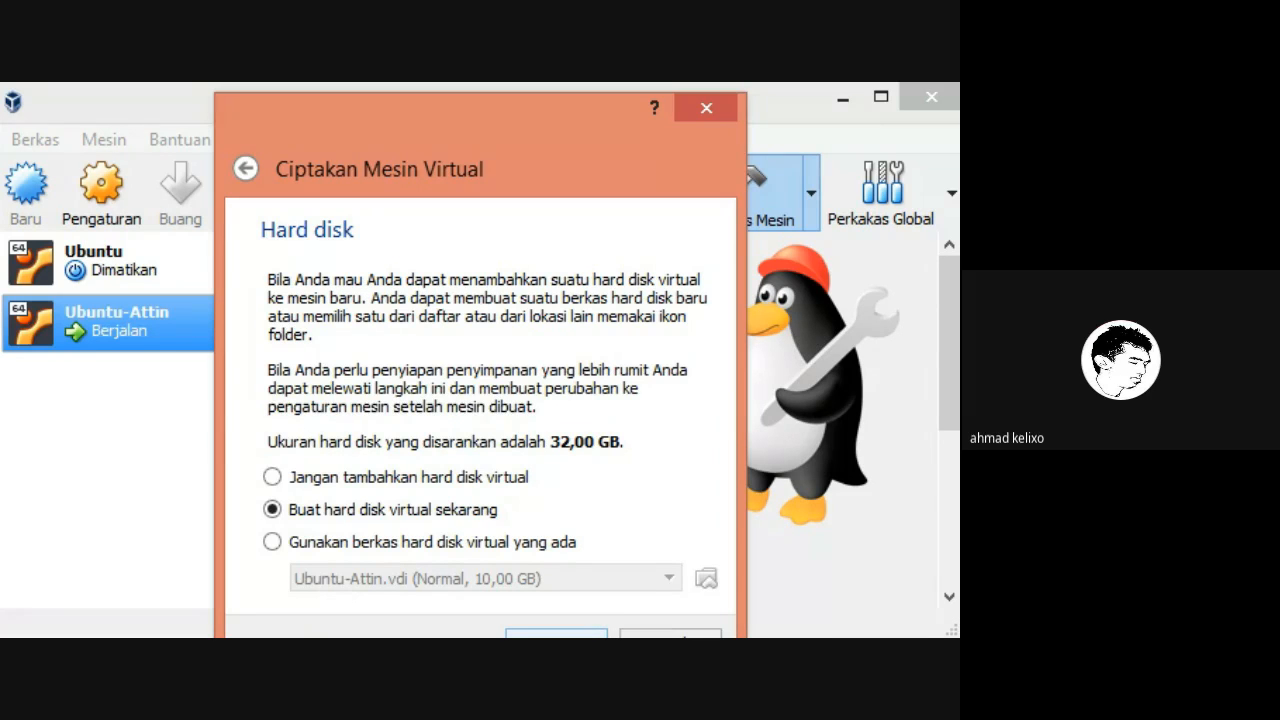
{"action": "left_click", "coordinate": [556, 633]}
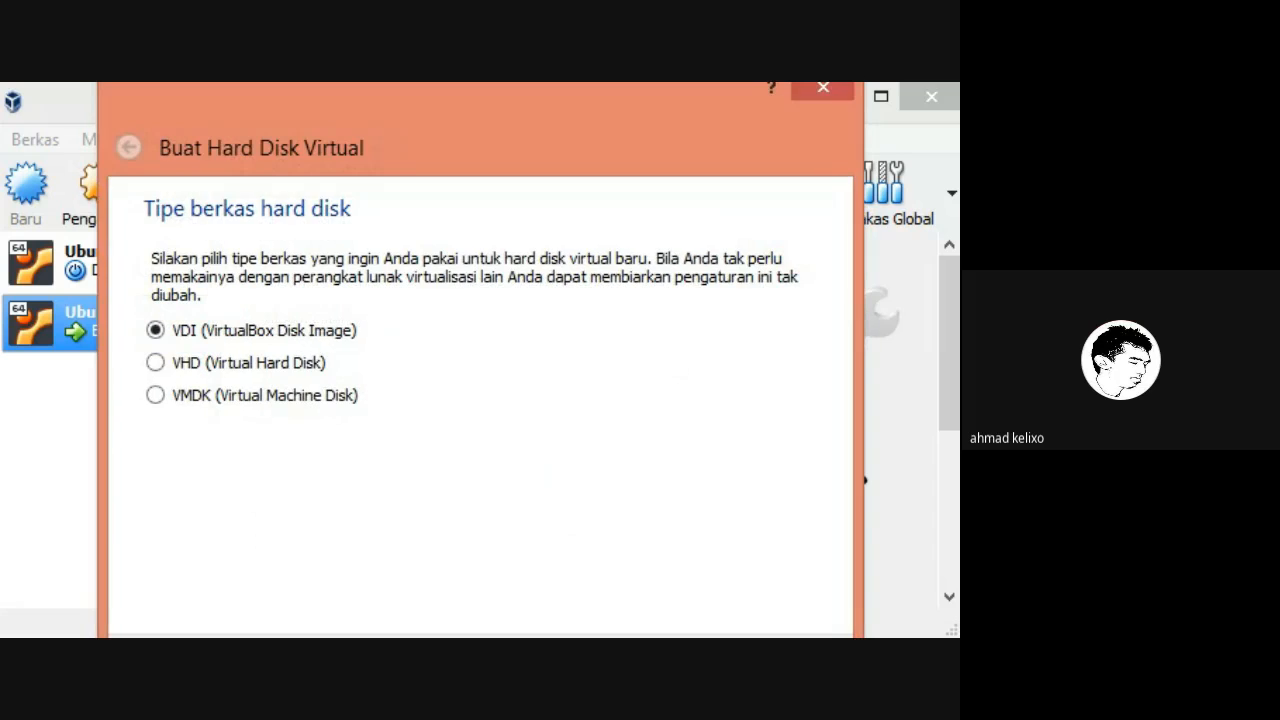
{"action": "key", "text": "Return"}
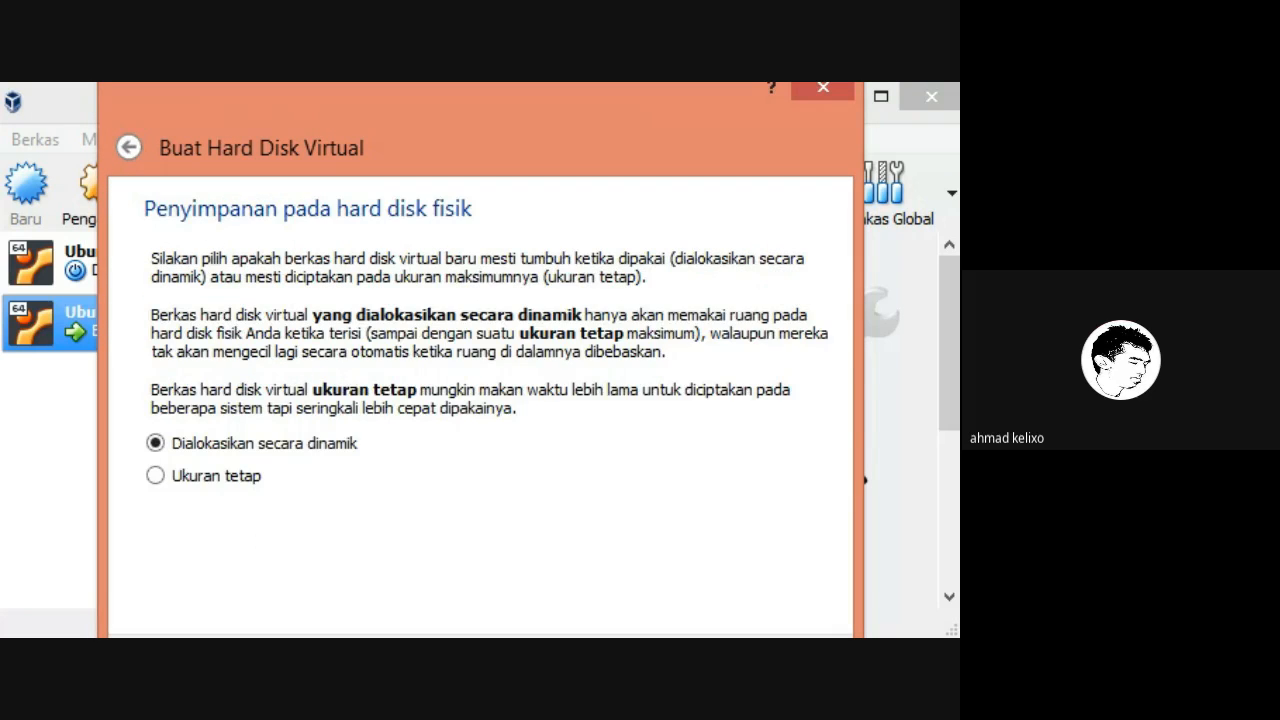
{"action": "key", "text": "Return"}
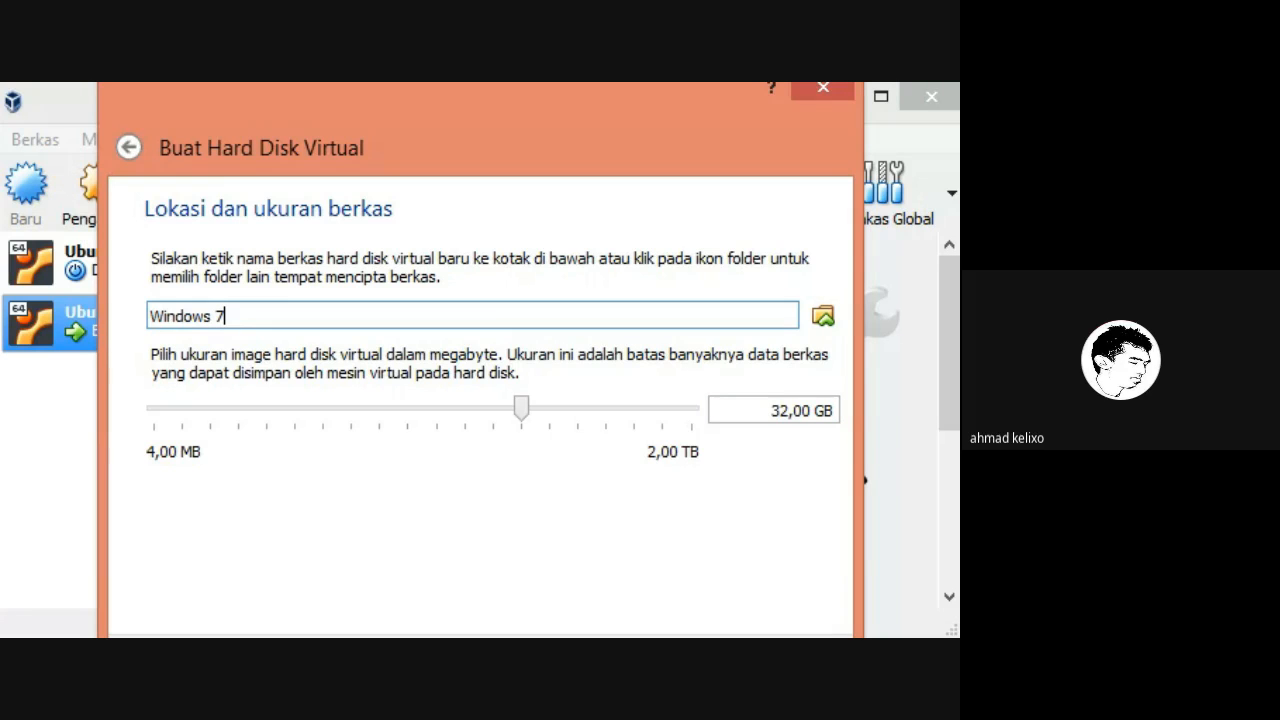
{"action": "key", "text": "Return"}
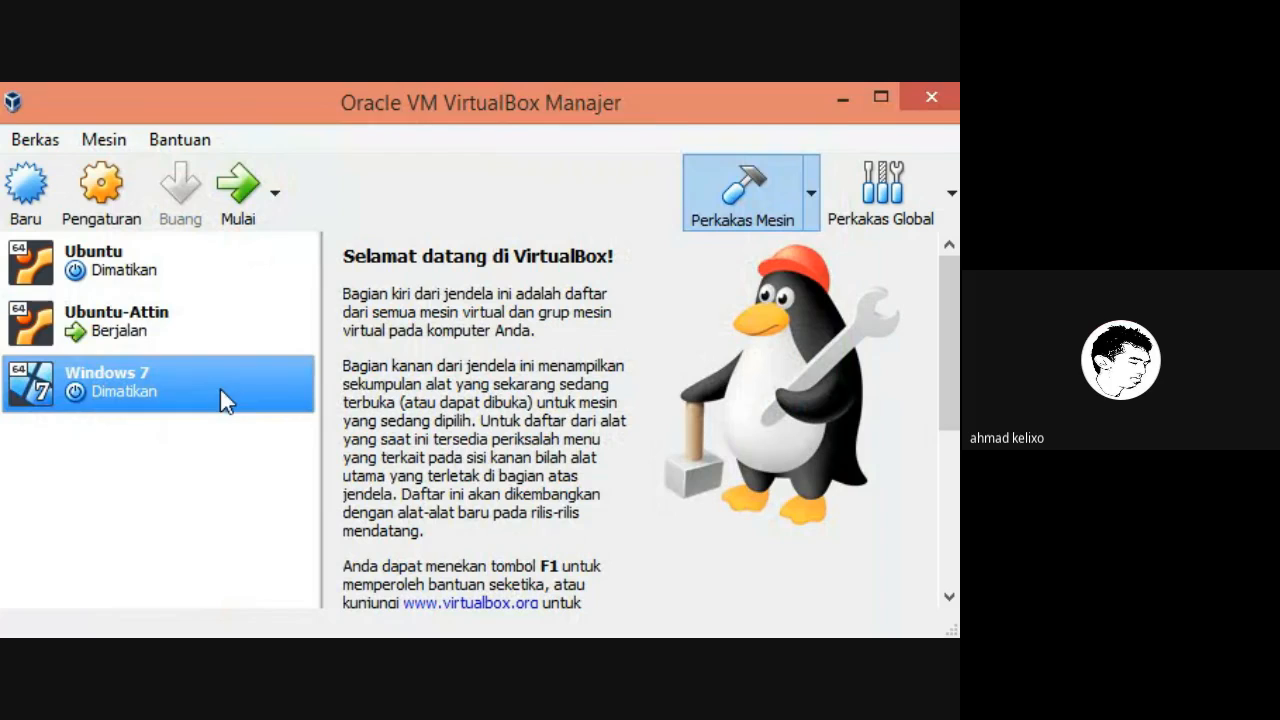
{"action": "left_click", "coordinate": [195, 342]}
{"action": "left_click", "coordinate": [155, 380]}
{"action": "left_click", "coordinate": [50, 212]}
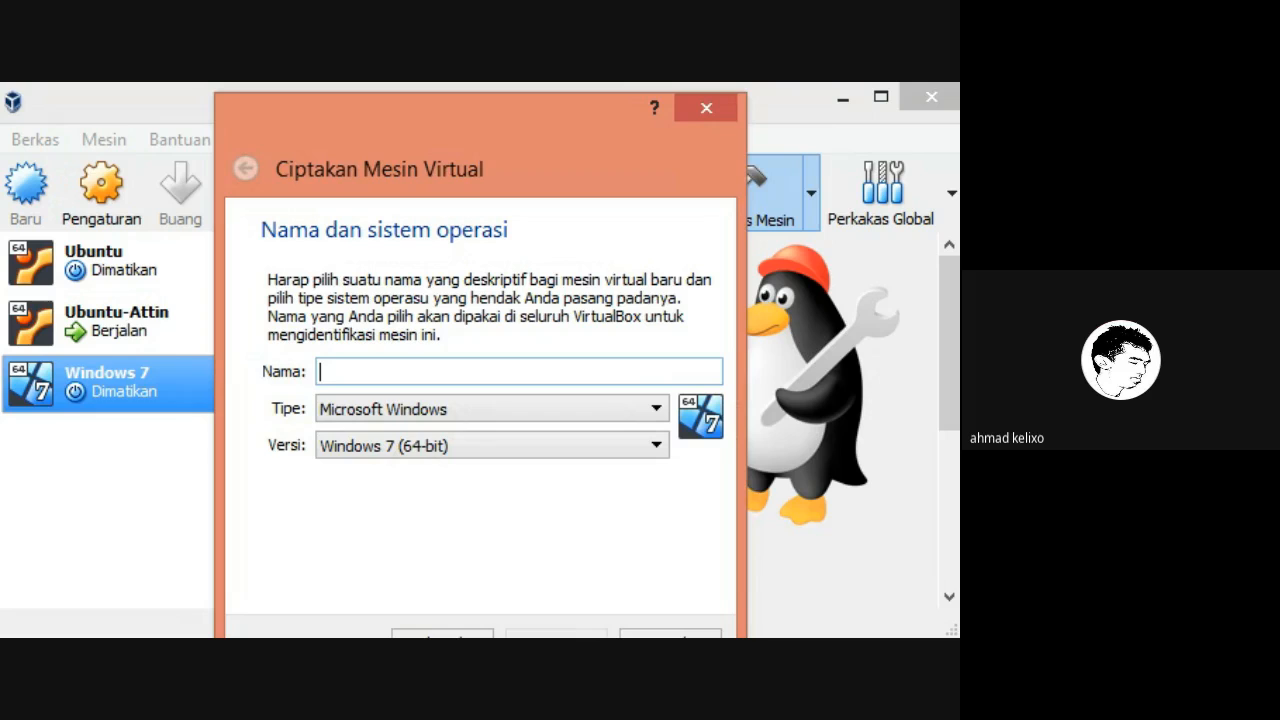
{"action": "type", "text": "Debian"}
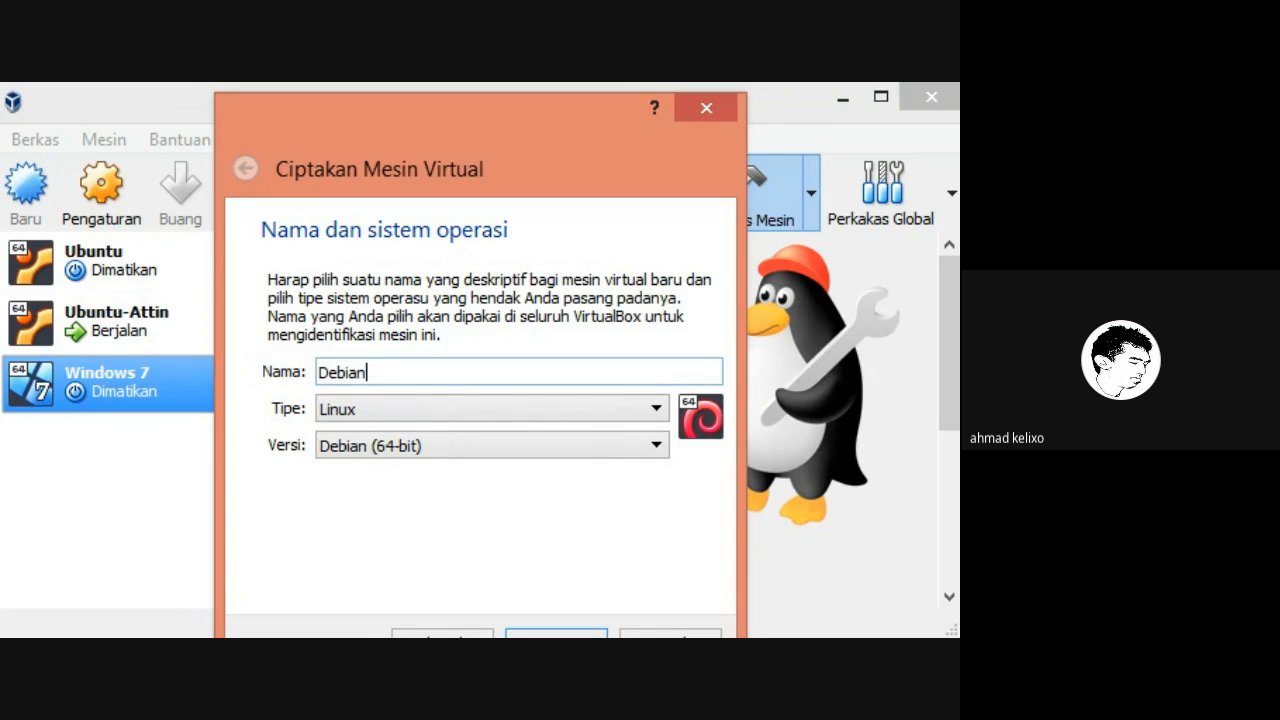
{"action": "key", "text": "BackSpace"}
{"action": "key", "text": "BackSpace"}
{"action": "key", "text": "BackSpace"}
{"action": "key", "text": "BackSpace"}
{"action": "key", "text": "BackSpace"}
{"action": "key", "text": "BackSpace"}
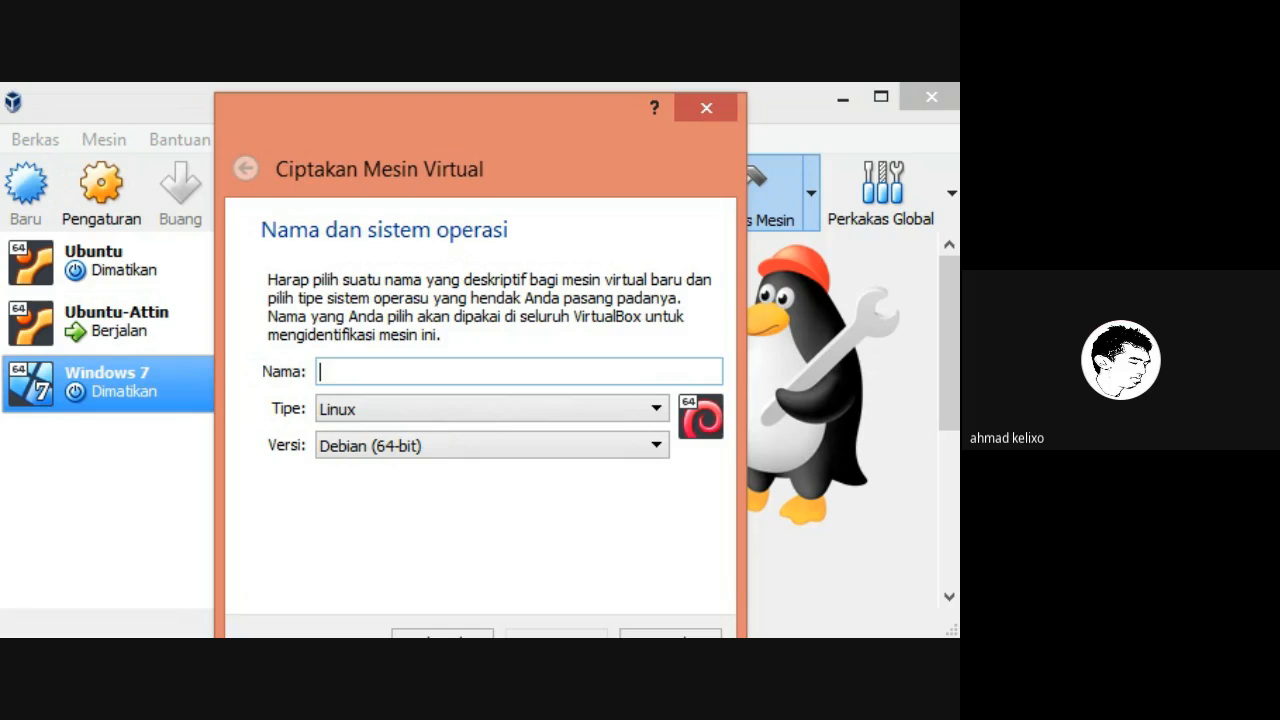
{"action": "left_click", "coordinate": [670, 631]}
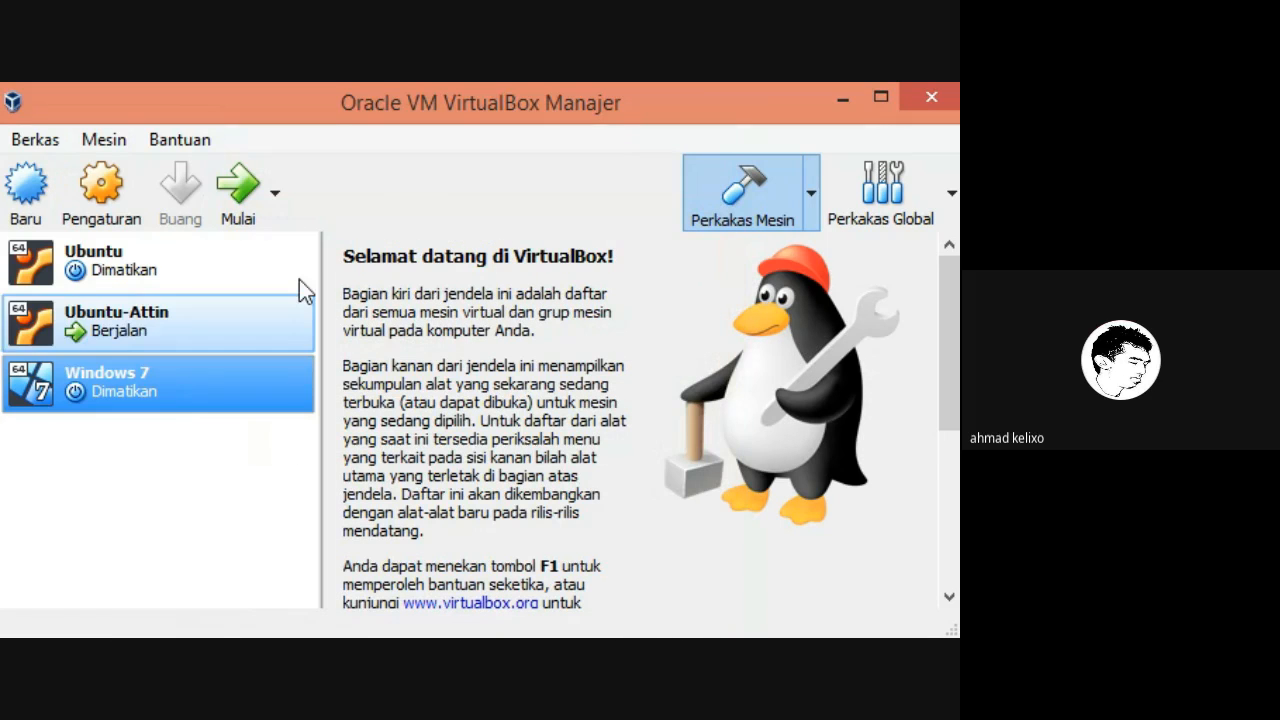
Try the names Debian, mac and Suse for a new virtual machine to test the automatic type selection, and cancel its creation.
{"action": "left_click", "coordinate": [30, 195]}
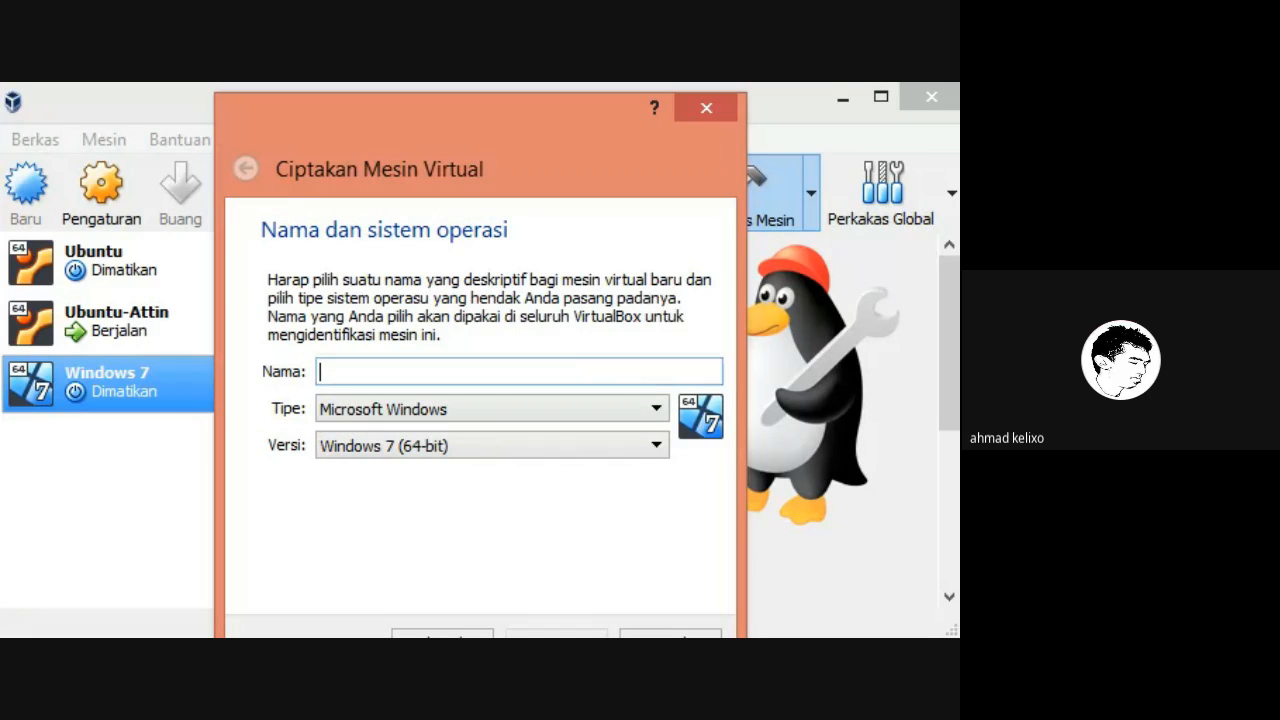
{"action": "type", "text": "Debian"}
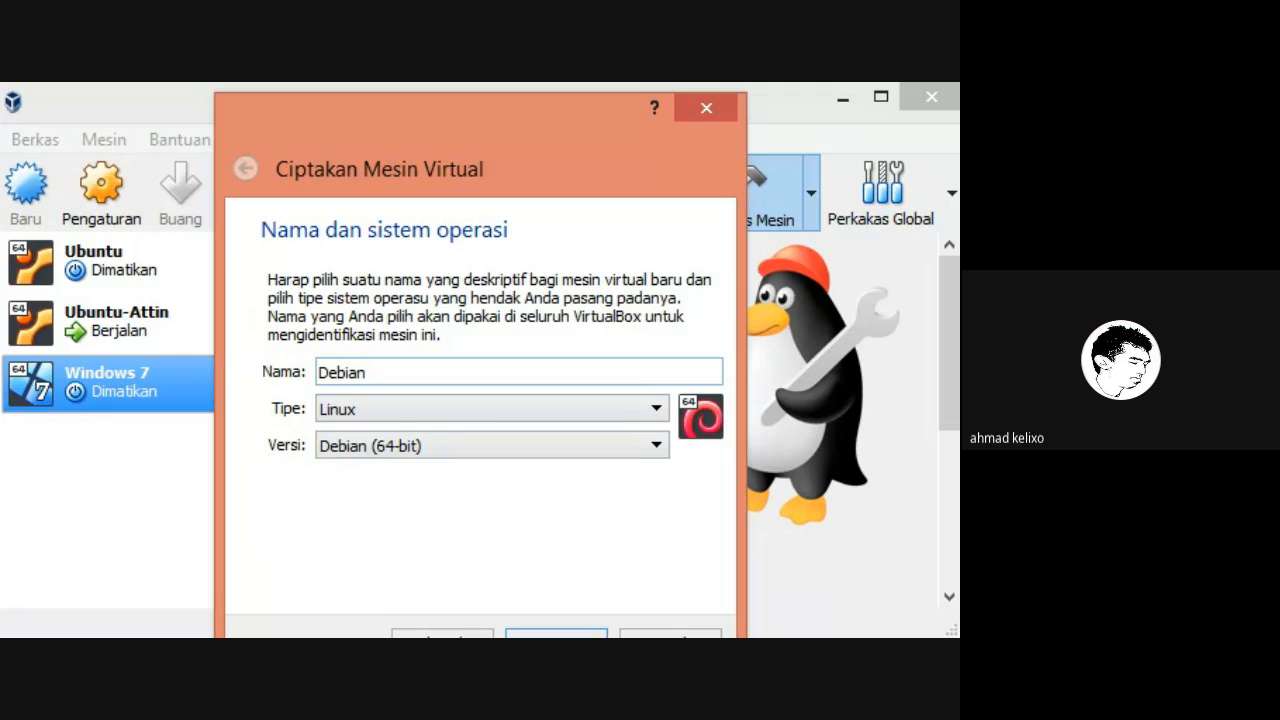
{"action": "key", "text": "ctrl+a"}
{"action": "key", "text": "BackSpace"}
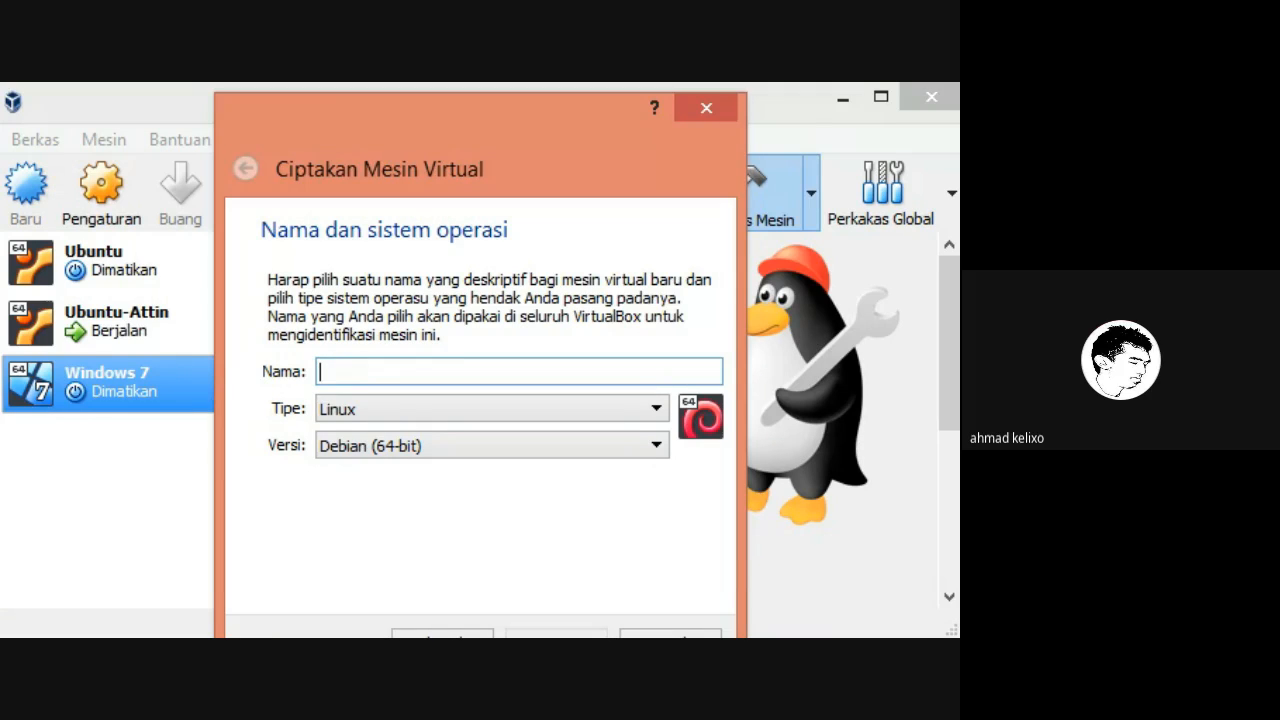
{"action": "type", "text": "mac"}
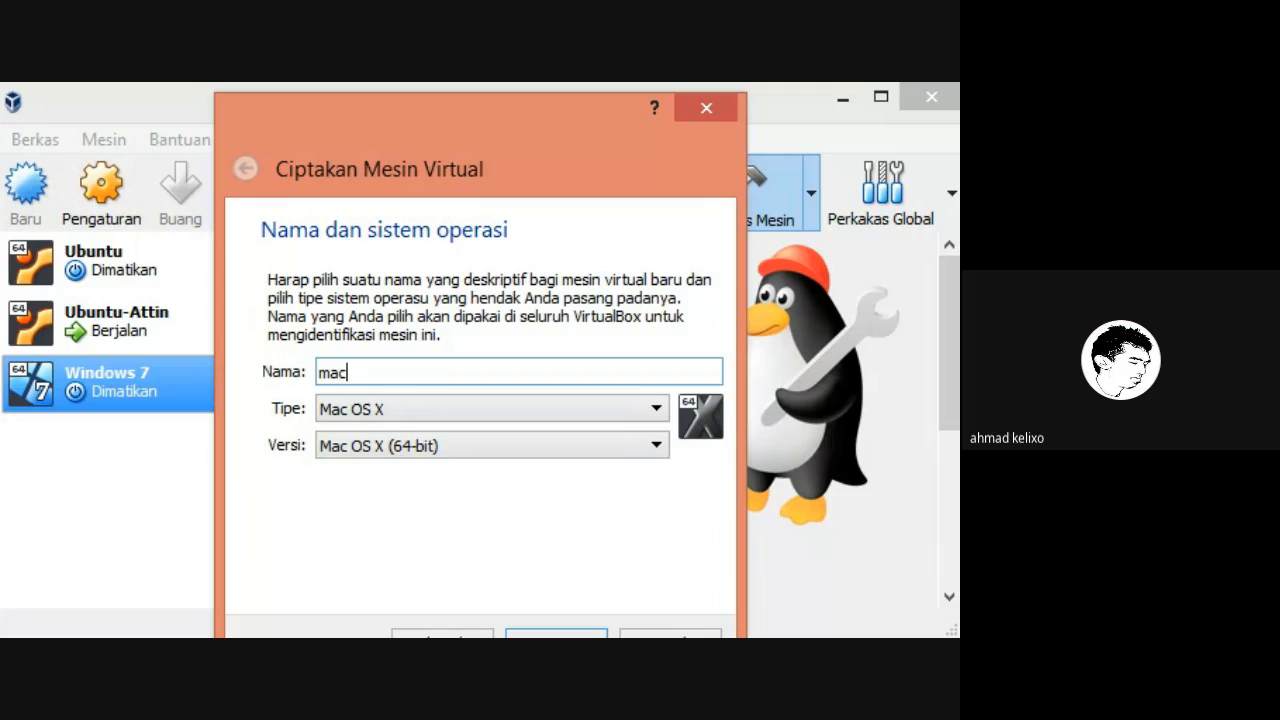
{"action": "key", "text": "BackSpace"}
{"action": "key", "text": "BackSpace"}
{"action": "key", "text": "BackSpace"}
{"action": "type", "text": "Su"}
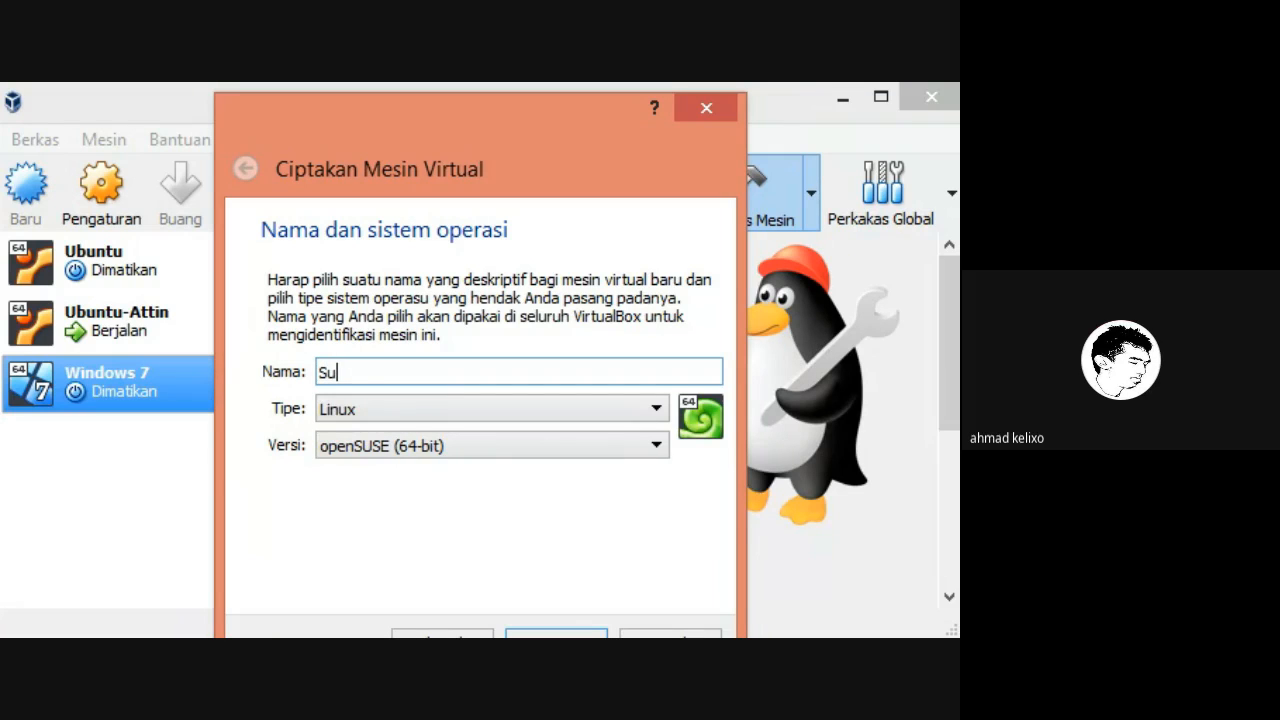
{"action": "type", "text": "se"}
{"action": "left_click", "coordinate": [670, 634]}
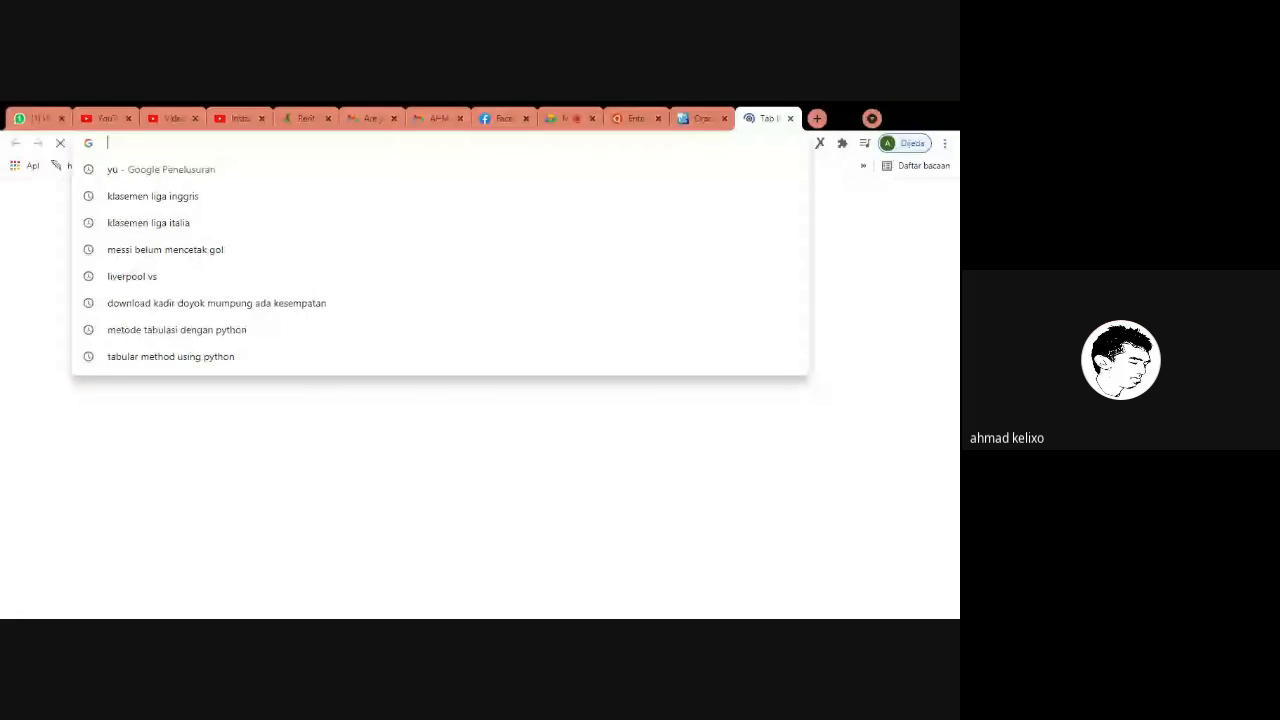
Switch to Chrome, open debian.org and look through the home page for the operating system download.
{"action": "type", "text": "debian o"}
{"action": "key", "text": "BackSpace"}
{"action": "key", "text": "BackSpace"}
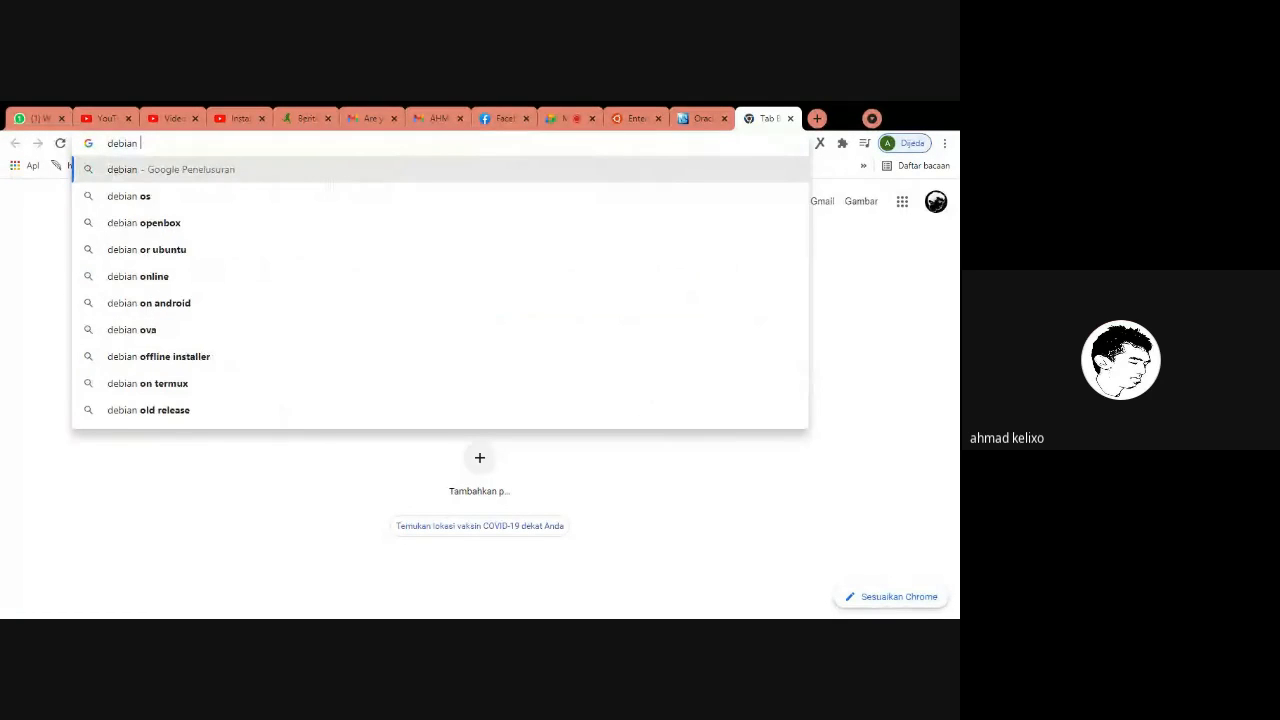
{"action": "type", "text": ".org"}
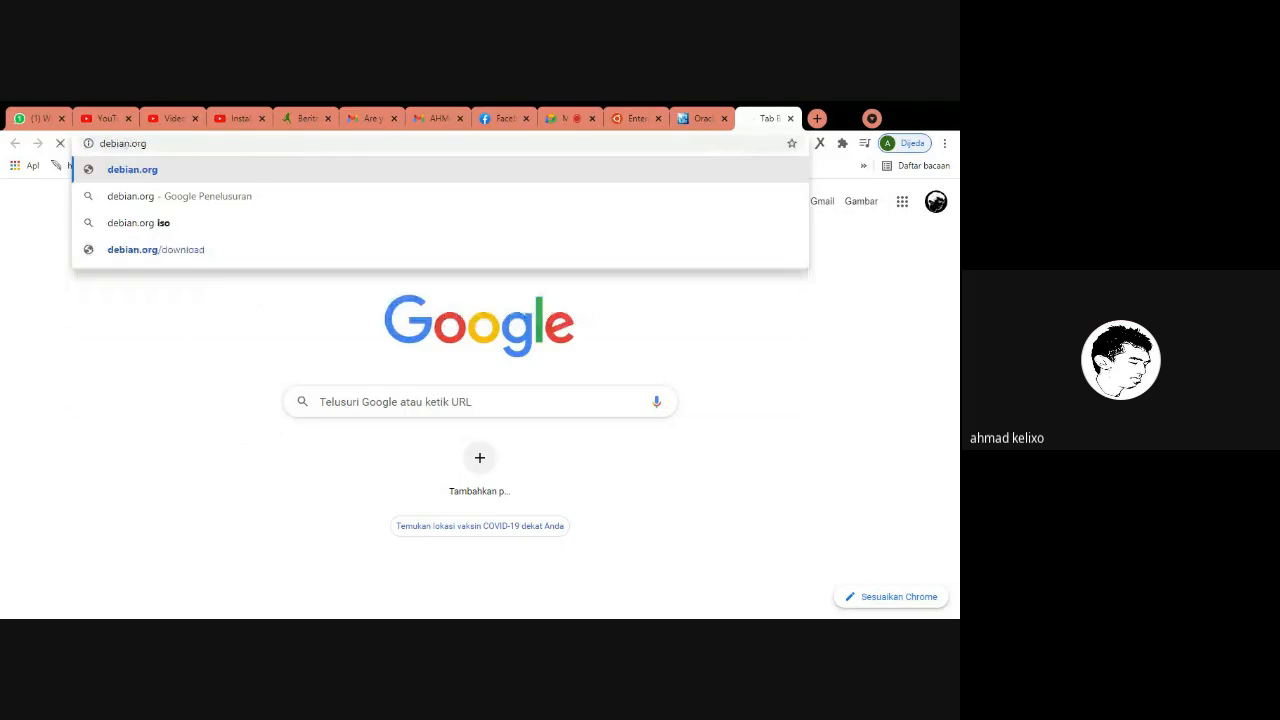
{"action": "key", "text": "Return"}
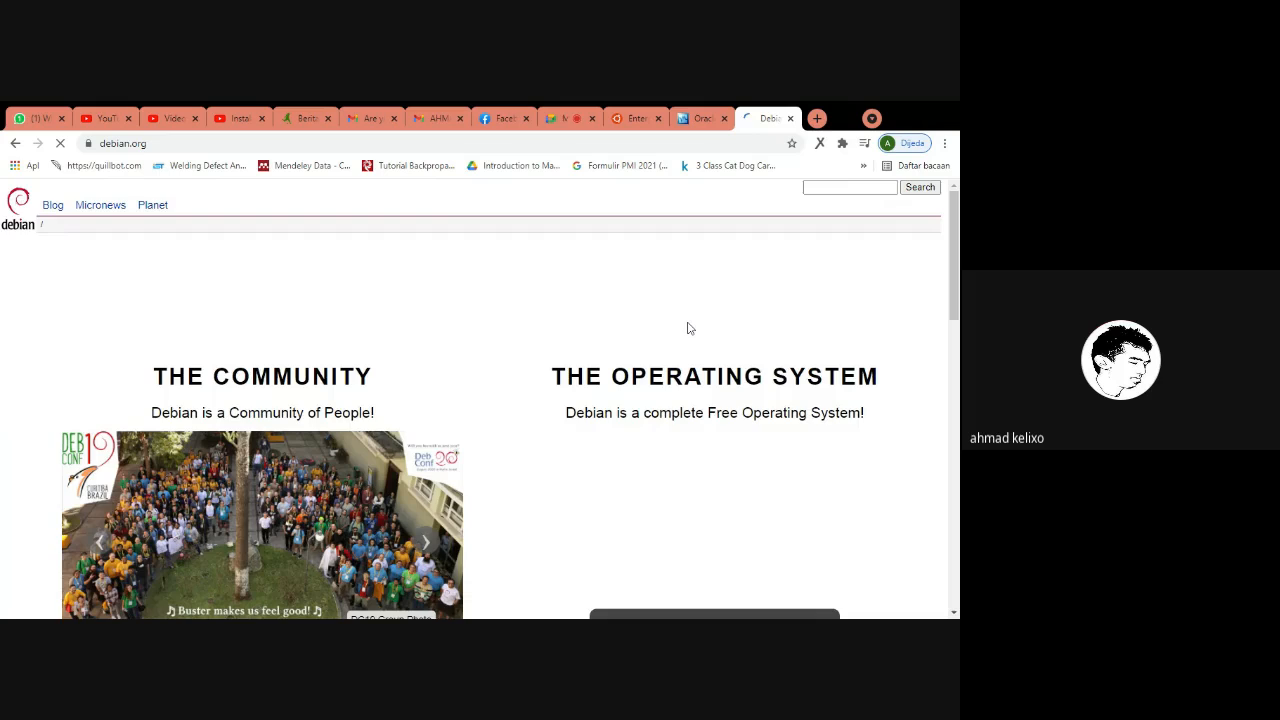
{"action": "scroll", "coordinate": [687, 328], "scroll_direction": "down", "scroll_amount": 2}
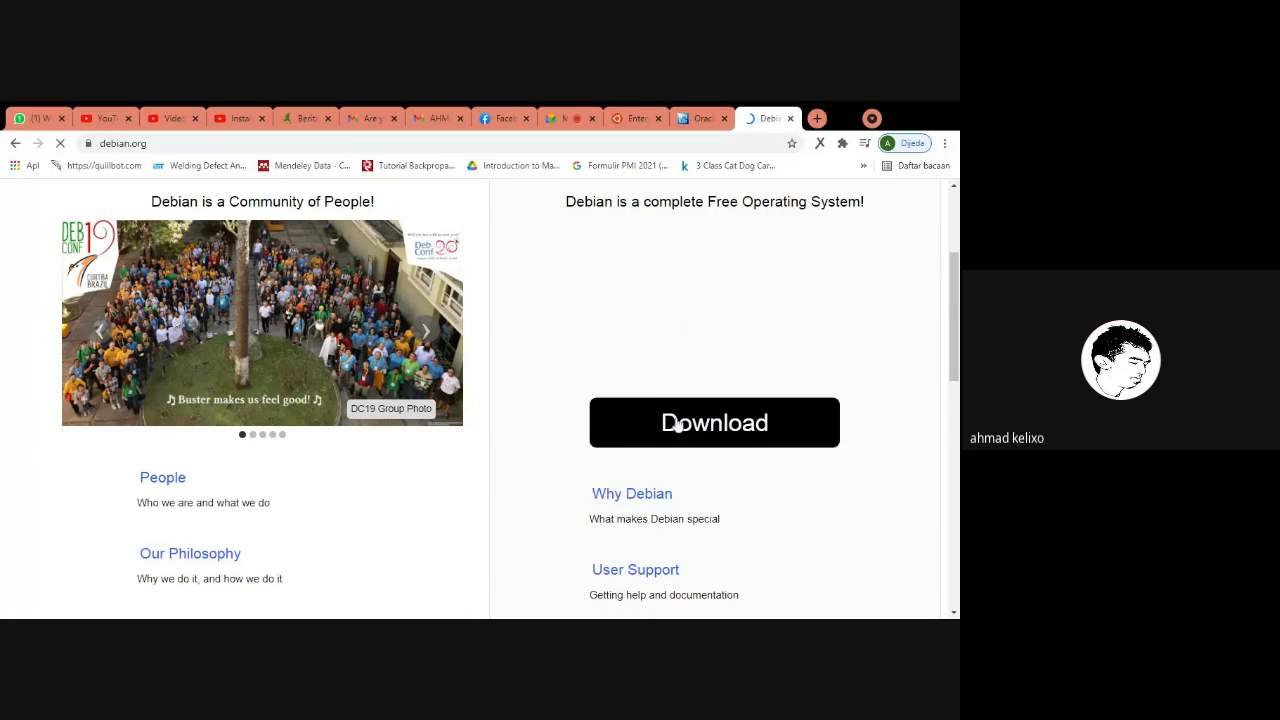
{"action": "scroll", "coordinate": [703, 423], "scroll_direction": "down", "scroll_amount": 1}
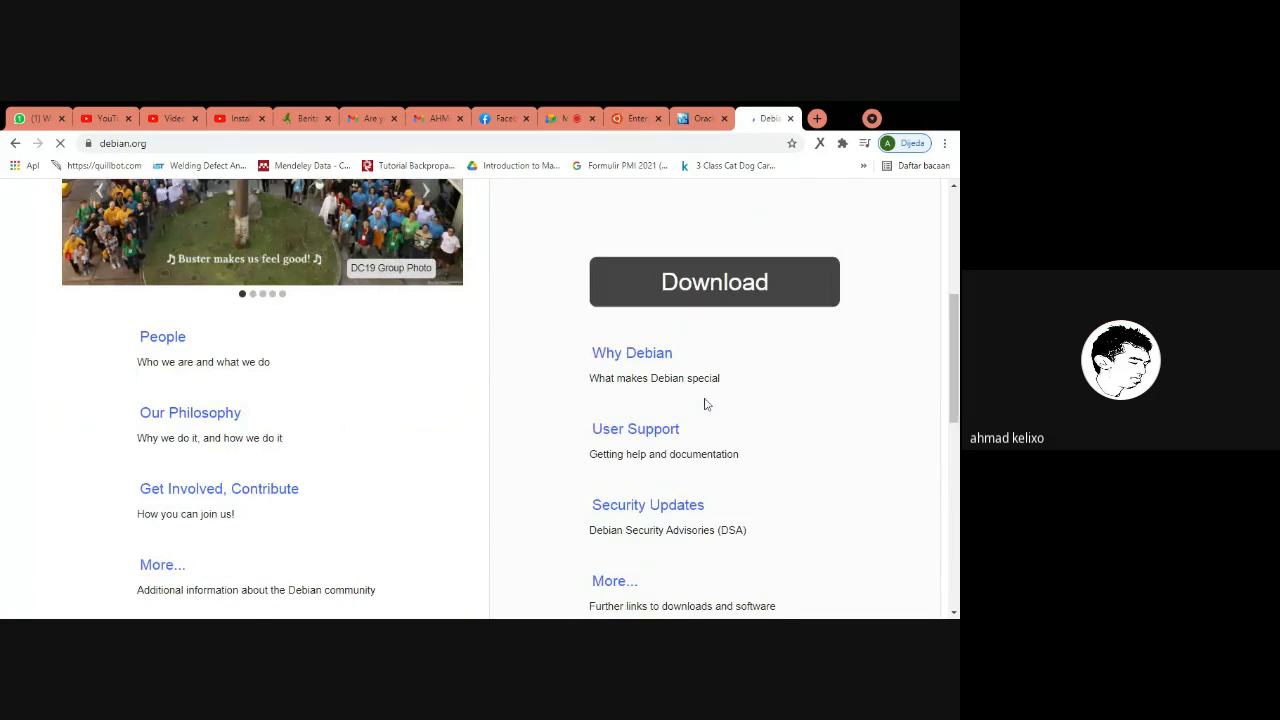
{"action": "scroll", "coordinate": [704, 404], "scroll_direction": "down", "scroll_amount": 2}
{"action": "scroll", "coordinate": [726, 290], "scroll_direction": "up", "scroll_amount": 3}
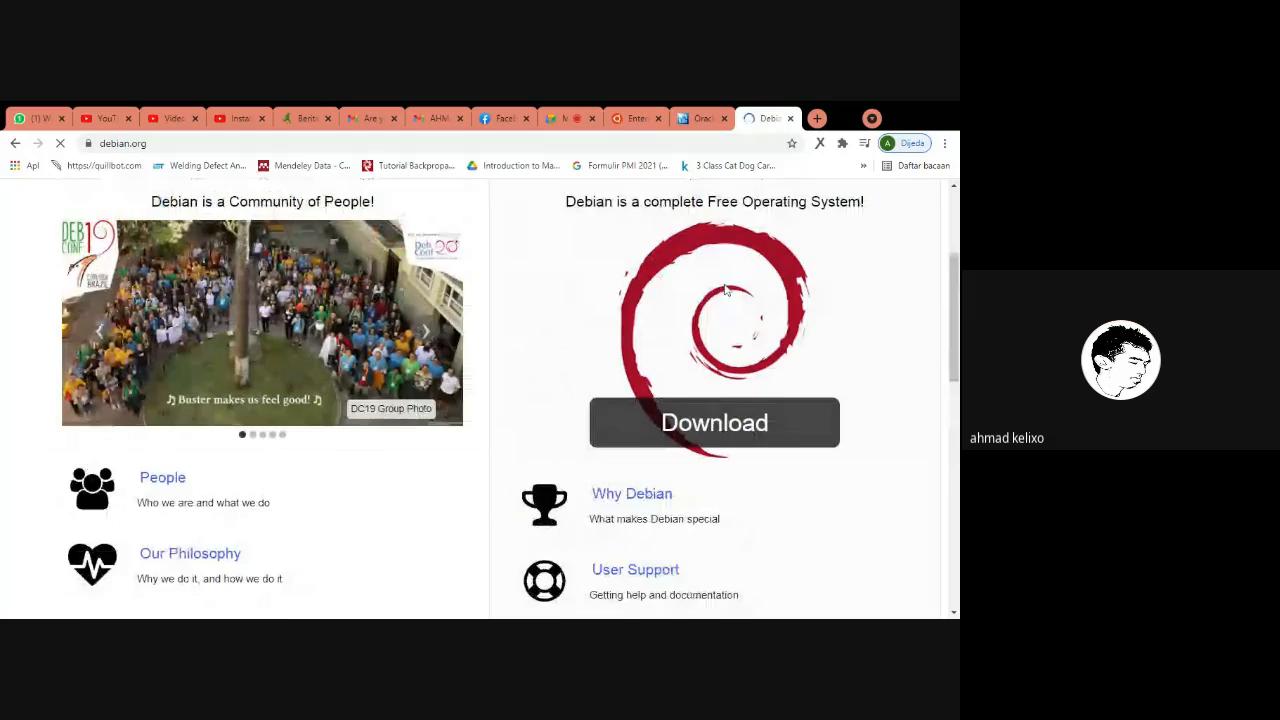
{"action": "scroll", "coordinate": [726, 290], "scroll_direction": "up", "scroll_amount": 2}
{"action": "scroll", "coordinate": [726, 282], "scroll_direction": "down", "scroll_amount": 1}
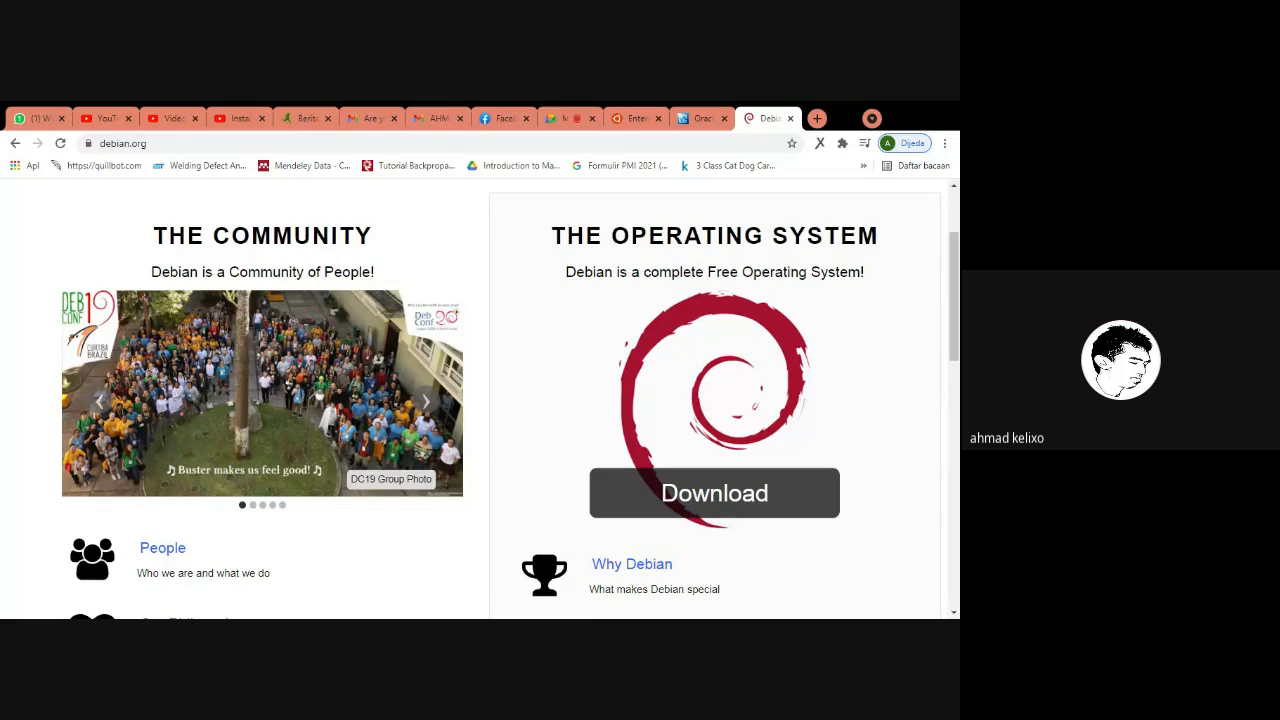
Download the Debian 11 netinst ISO and look through the download page's other installers and related links.
{"action": "left_click", "coordinate": [763, 496]}
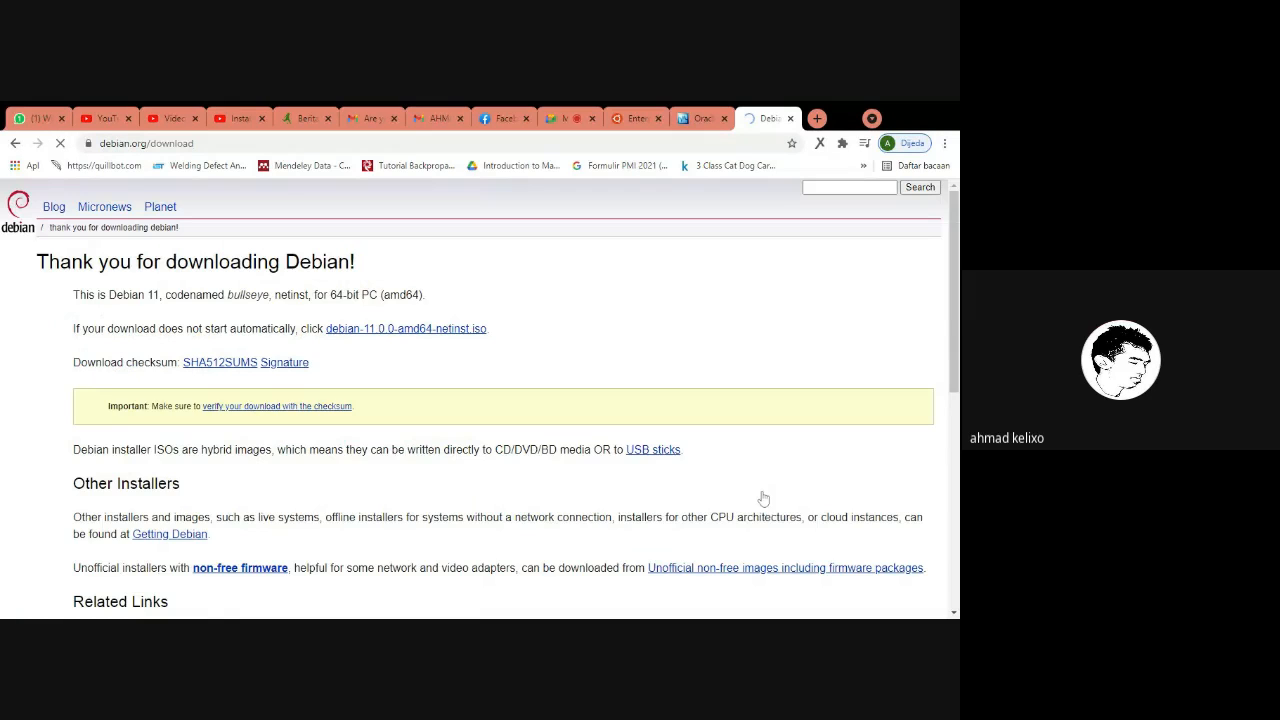
{"action": "scroll", "coordinate": [673, 405], "scroll_direction": "down", "scroll_amount": 3}
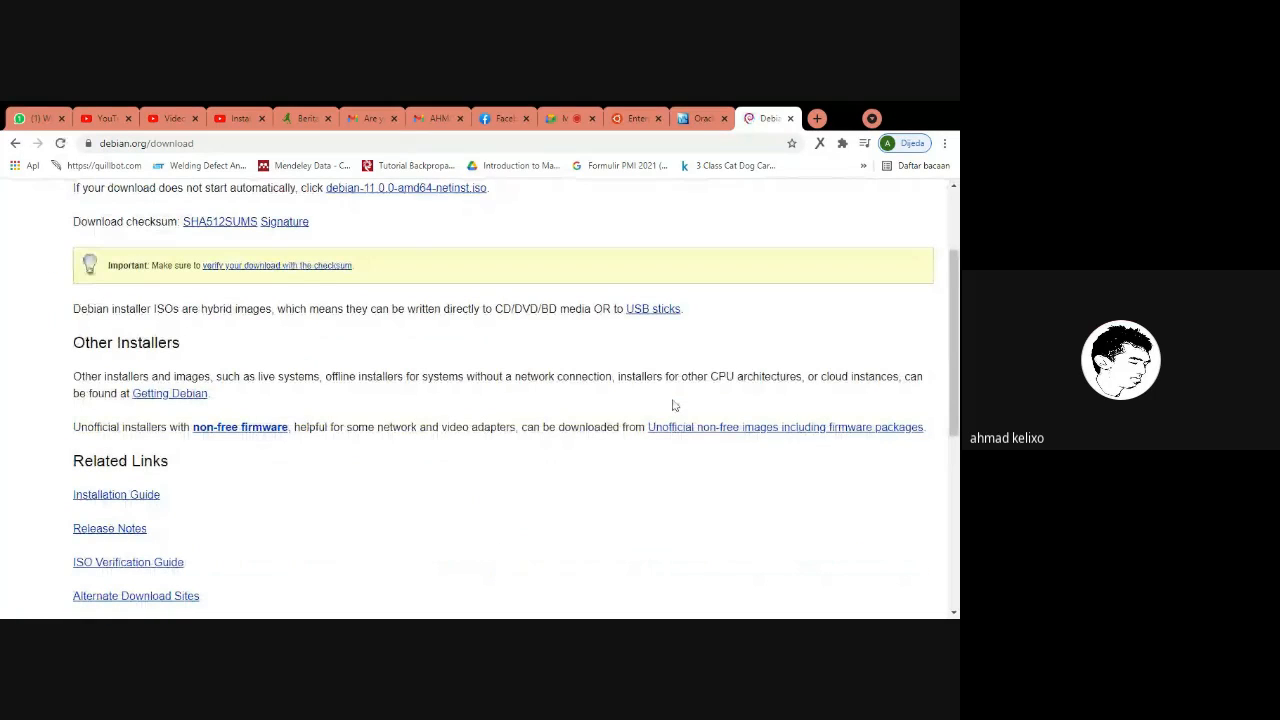
{"action": "scroll", "coordinate": [673, 405], "scroll_direction": "down", "scroll_amount": 2}
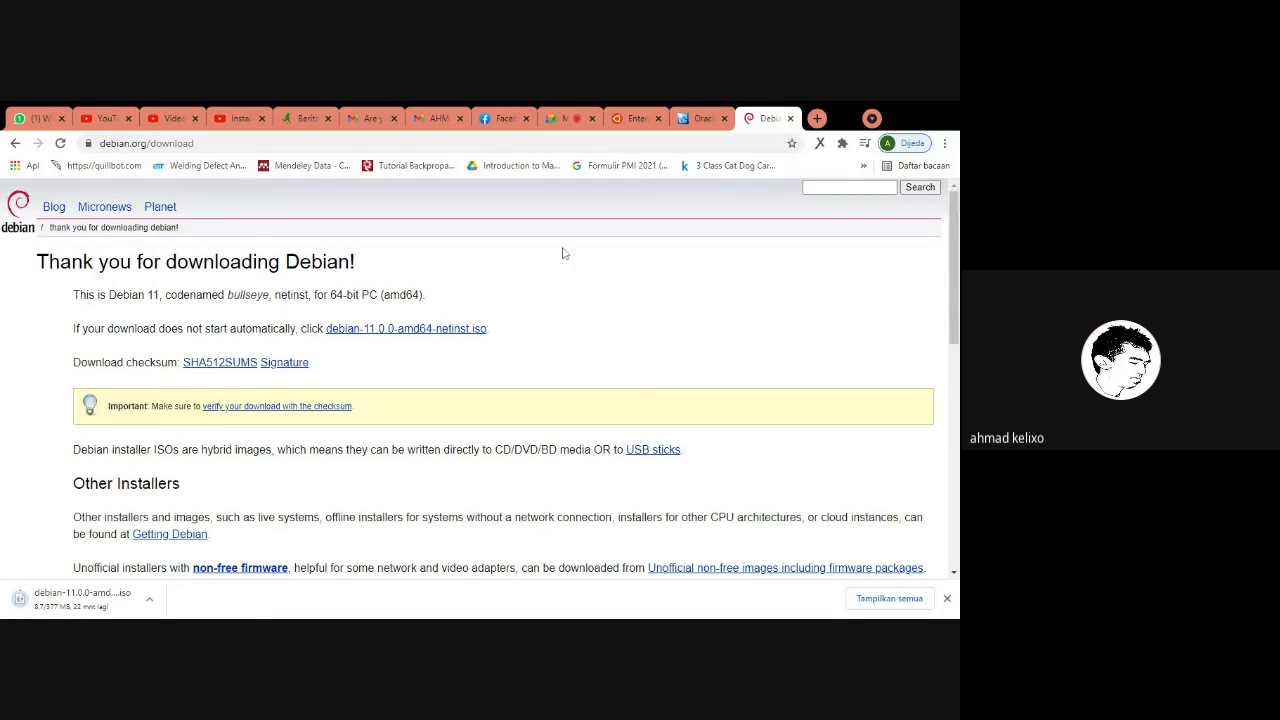
Search the web for suse linux in a new tab and open the suse.com home page.
{"action": "left_click", "coordinate": [817, 118]}
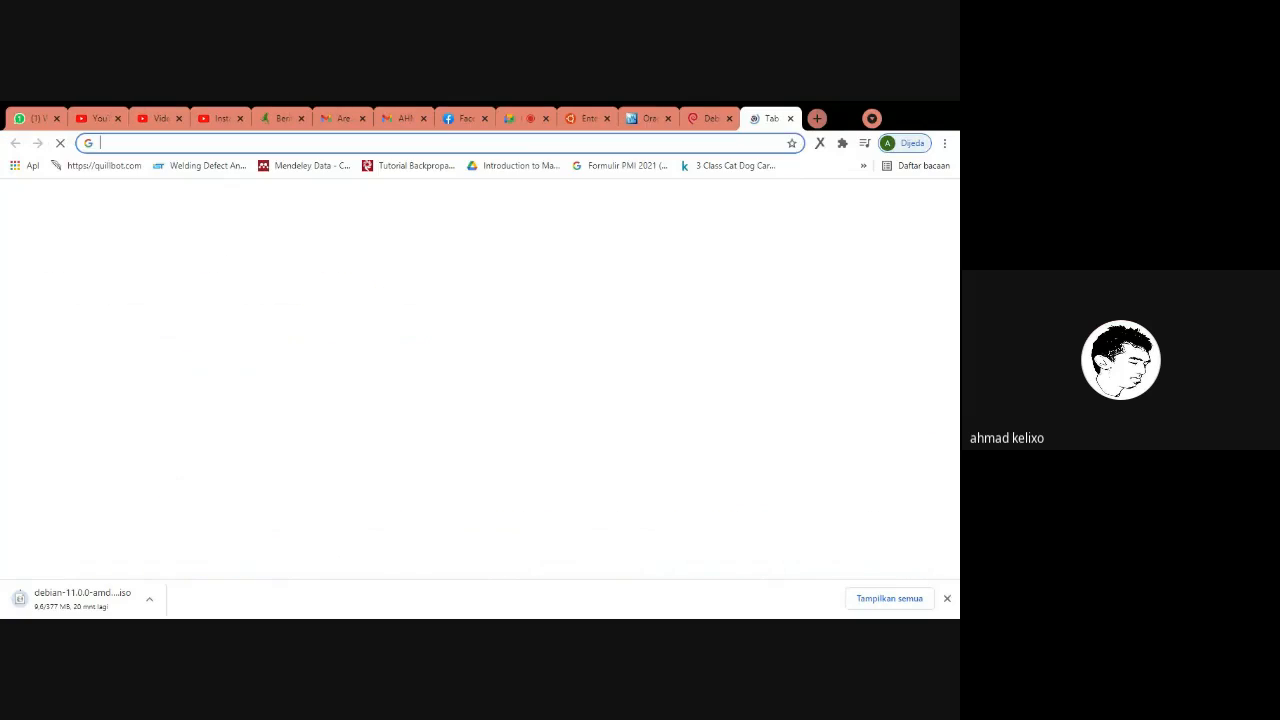
{"action": "type", "text": "suse"}
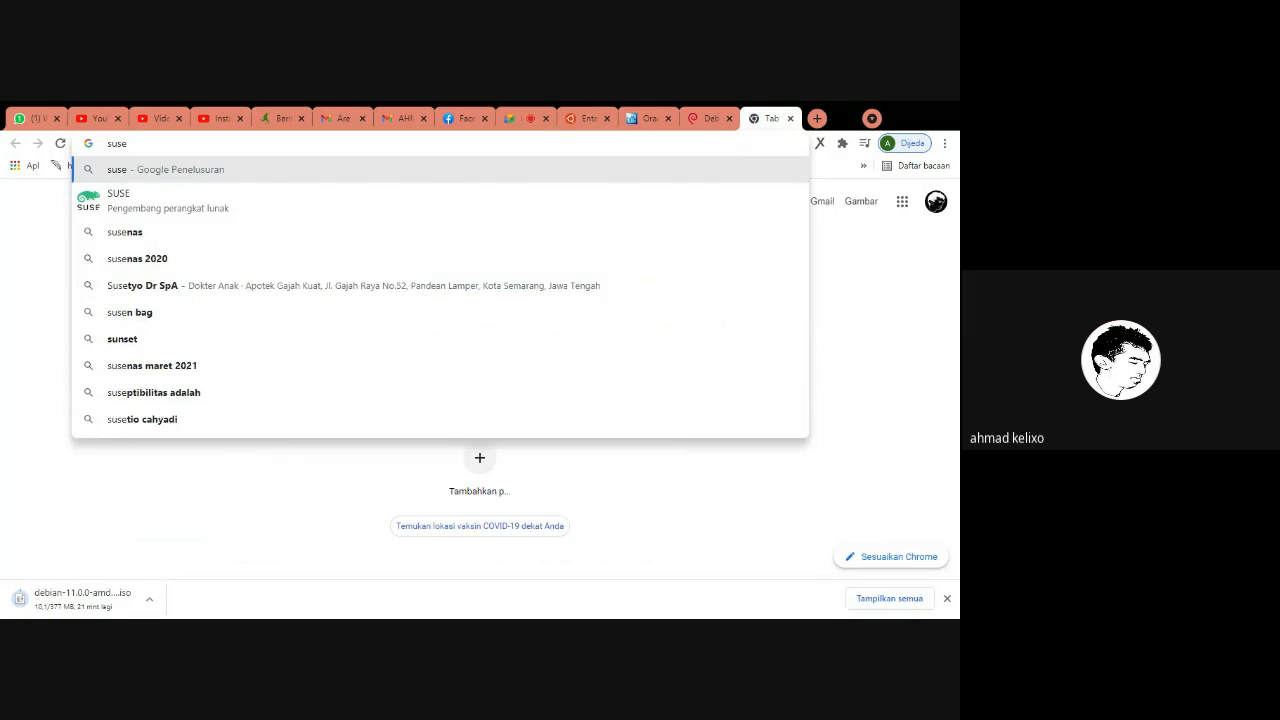
{"action": "type", "text": " lin"}
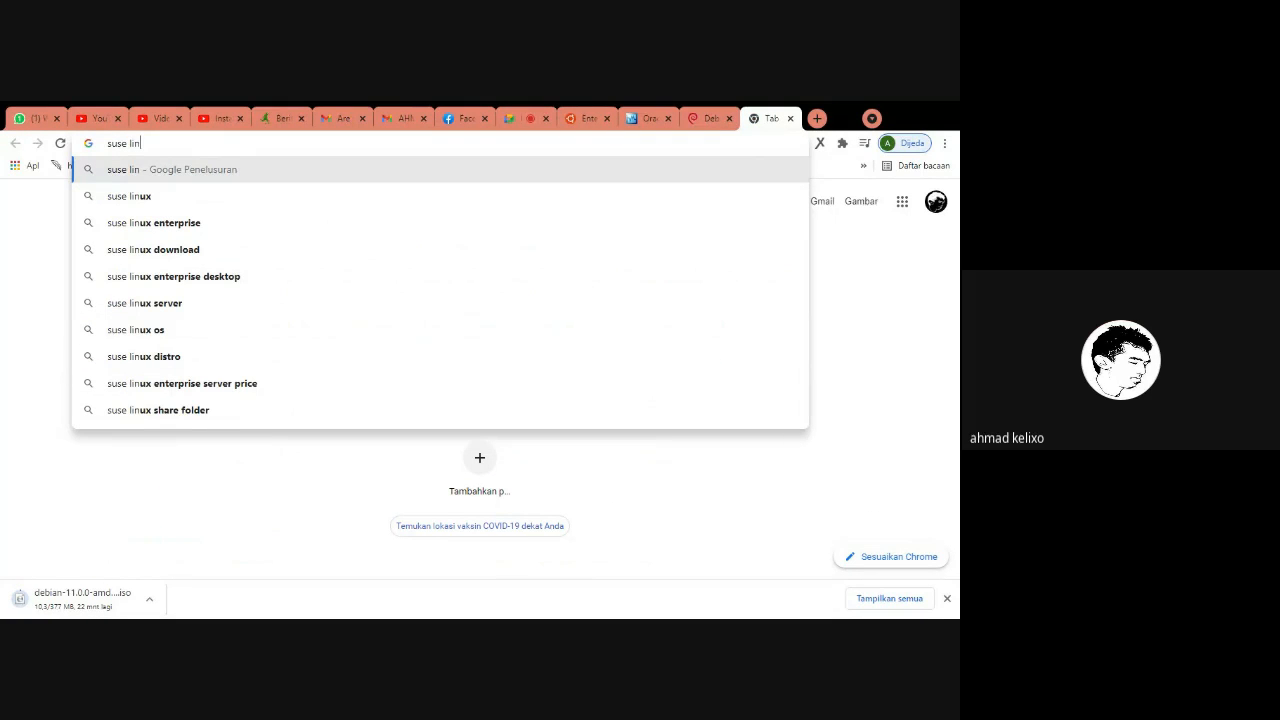
{"action": "key", "text": "BackSpace"}
{"action": "type", "text": "nux"}
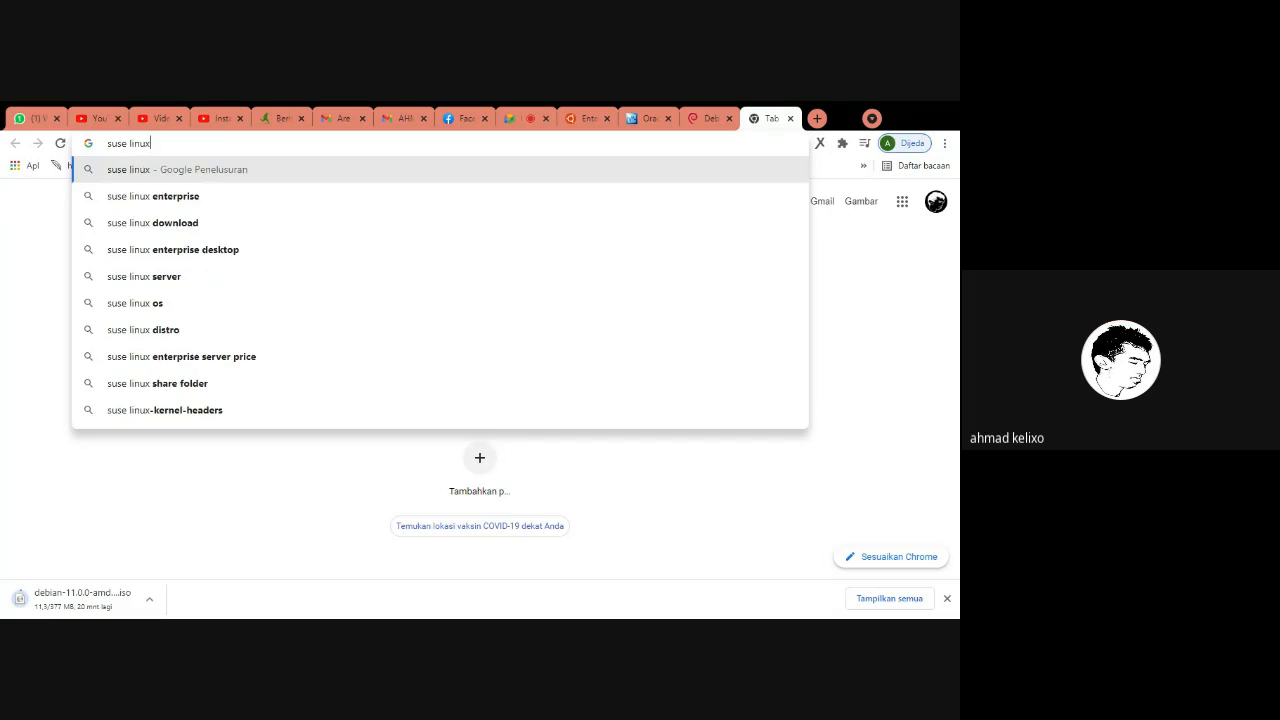
{"action": "key", "text": "Return"}
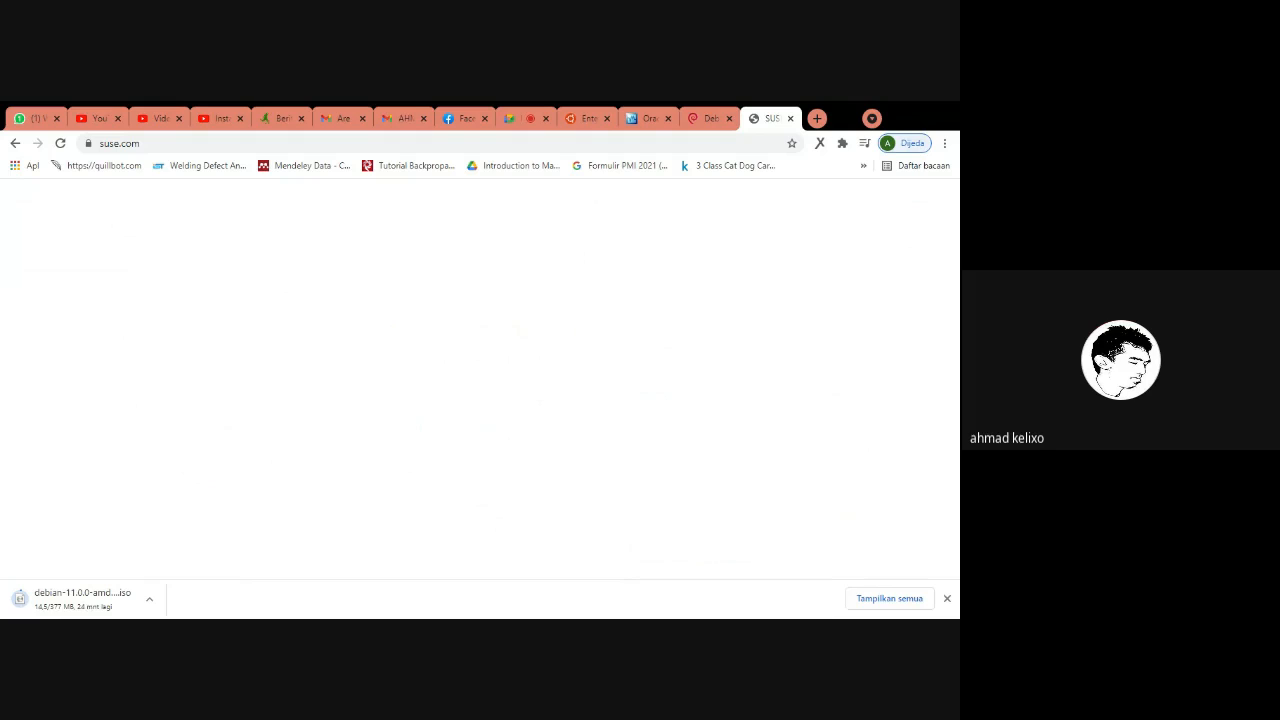
{"action": "left_click", "coordinate": [400, 118]}
{"action": "left_click", "coordinate": [345, 118]}
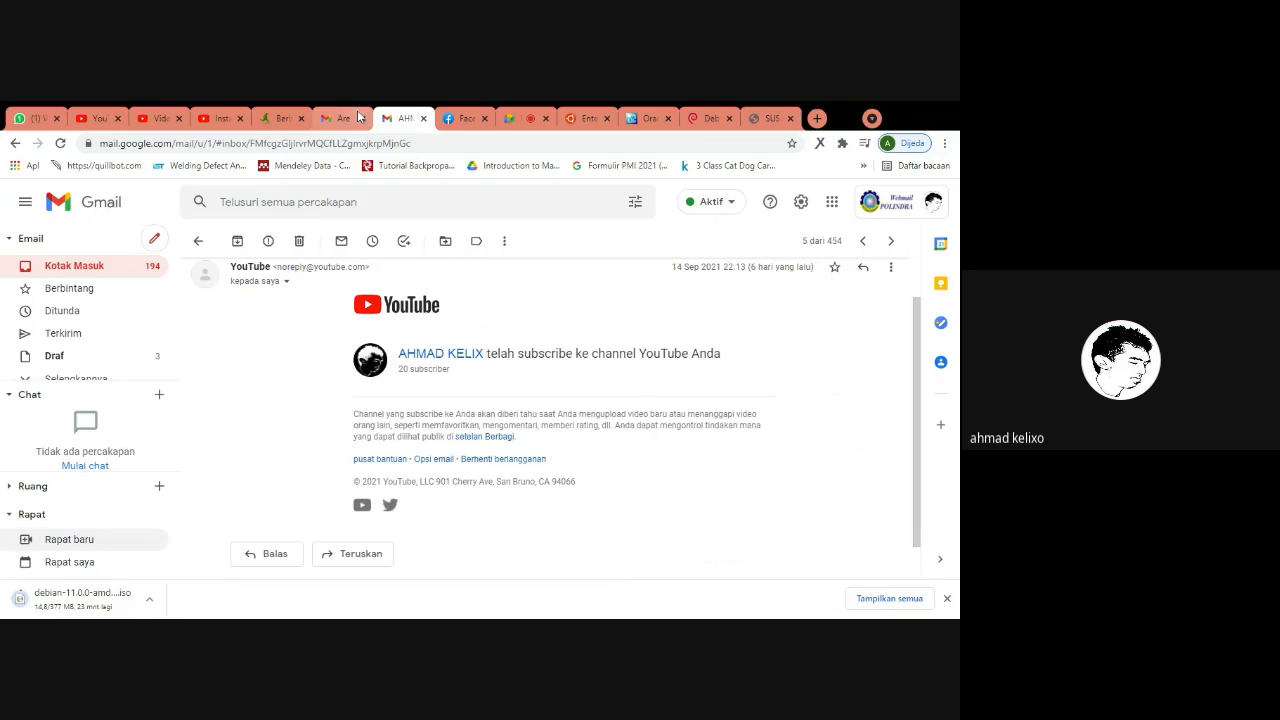
{"action": "left_click", "coordinate": [762, 118]}
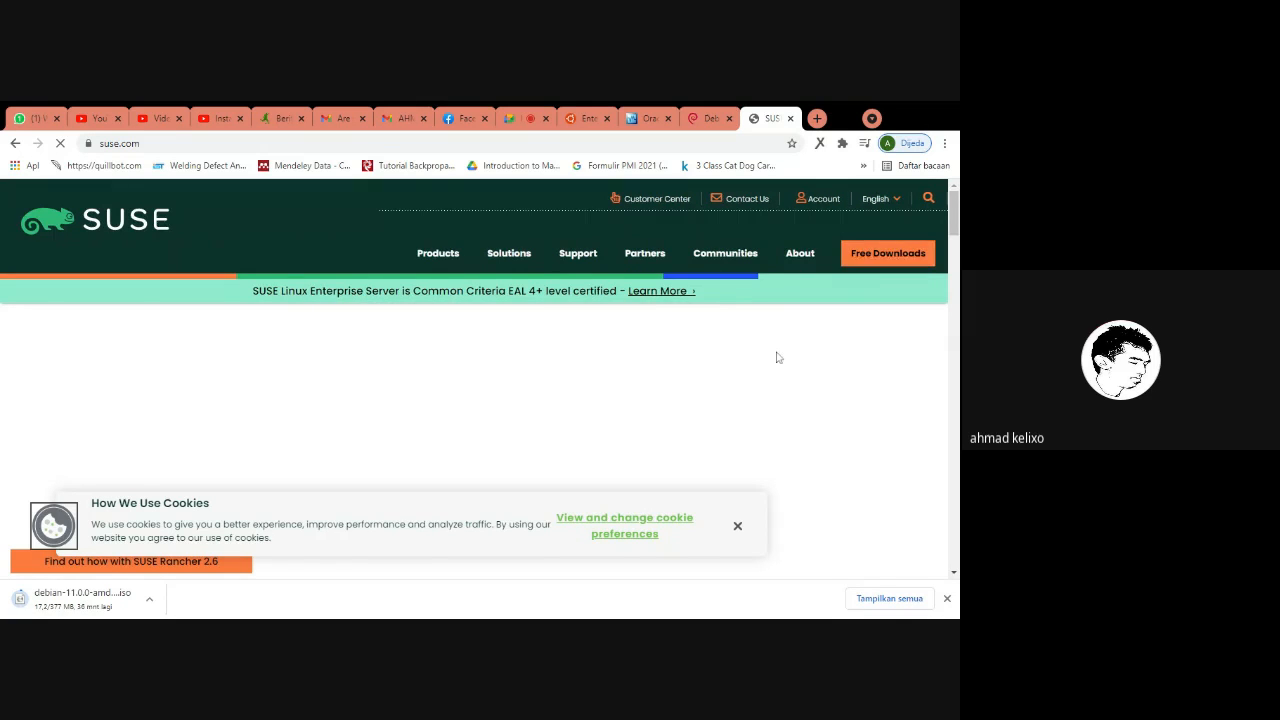
{"action": "scroll", "coordinate": [778, 357], "scroll_direction": "down", "scroll_amount": 2}
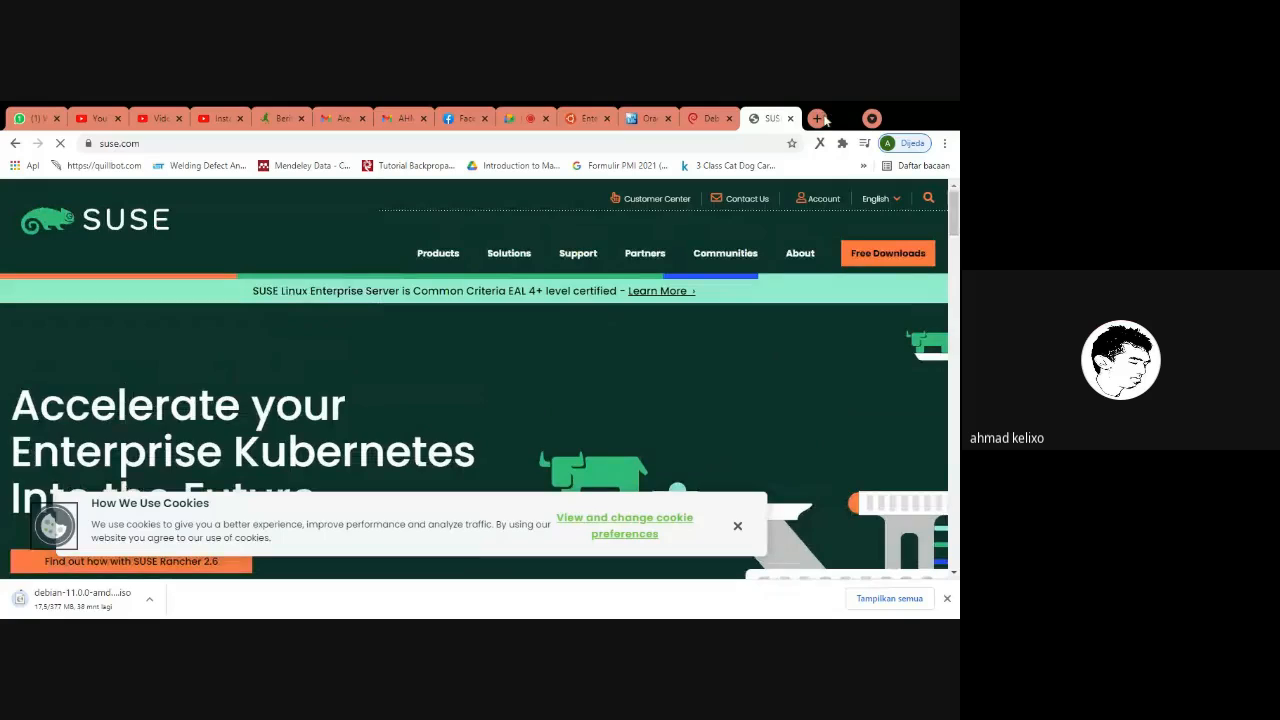
Search the web for red hat in a new tab and open the official Red Hat home page.
{"action": "left_click", "coordinate": [817, 119]}
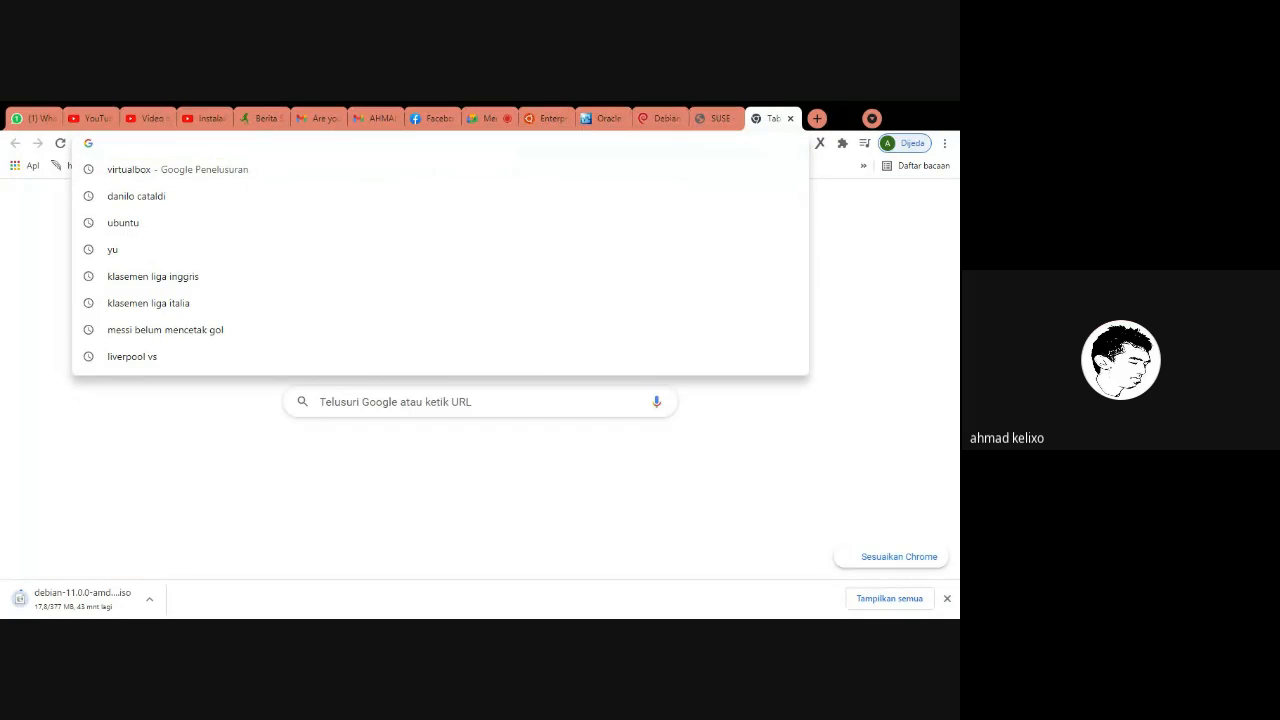
{"action": "type", "text": "red hat"}
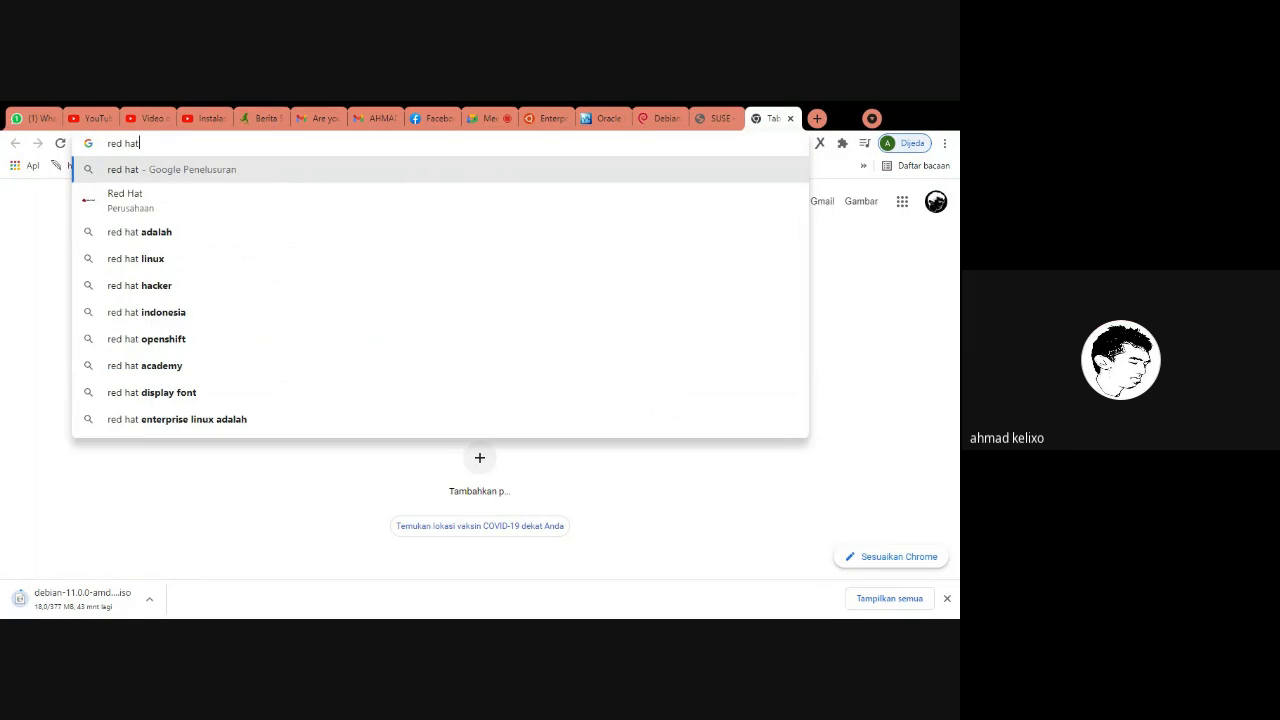
{"action": "key", "text": "Return"}
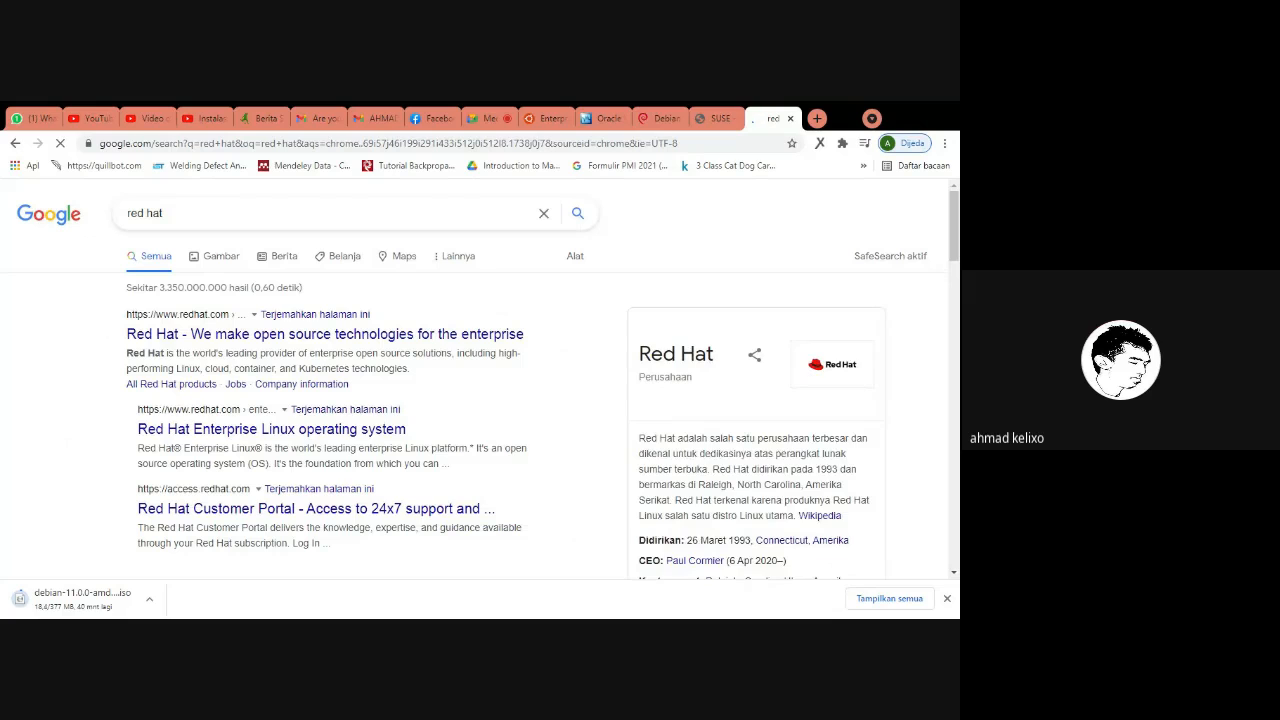
{"action": "left_click", "coordinate": [430, 338]}
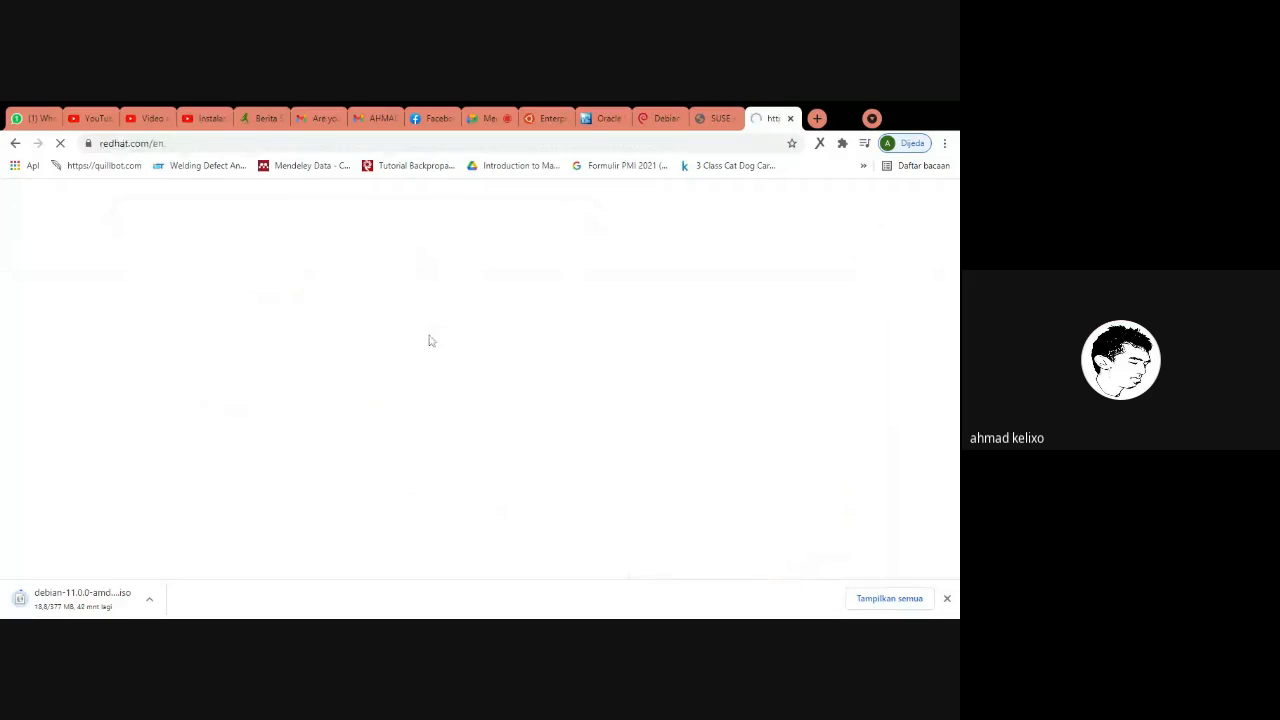
Look through the Red Hat home page and dismiss its cookie notice.
{"action": "left_click", "coordinate": [662, 118]}
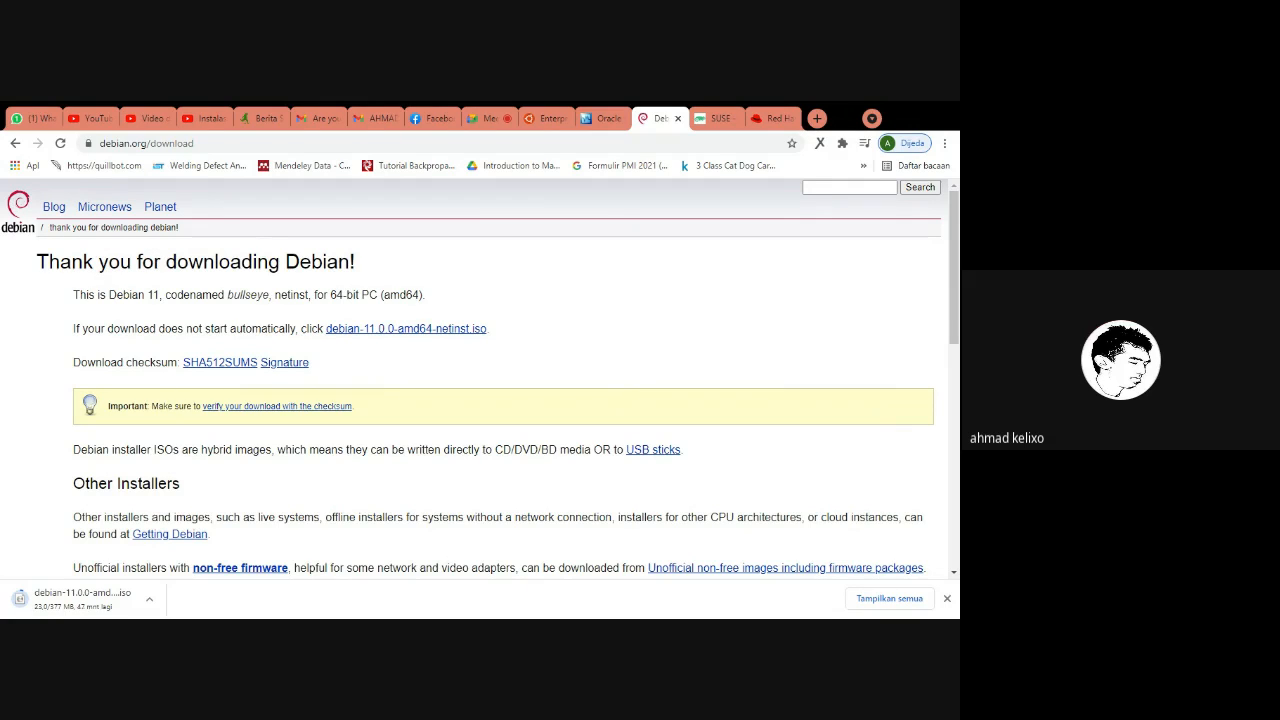
{"action": "left_click", "coordinate": [775, 118]}
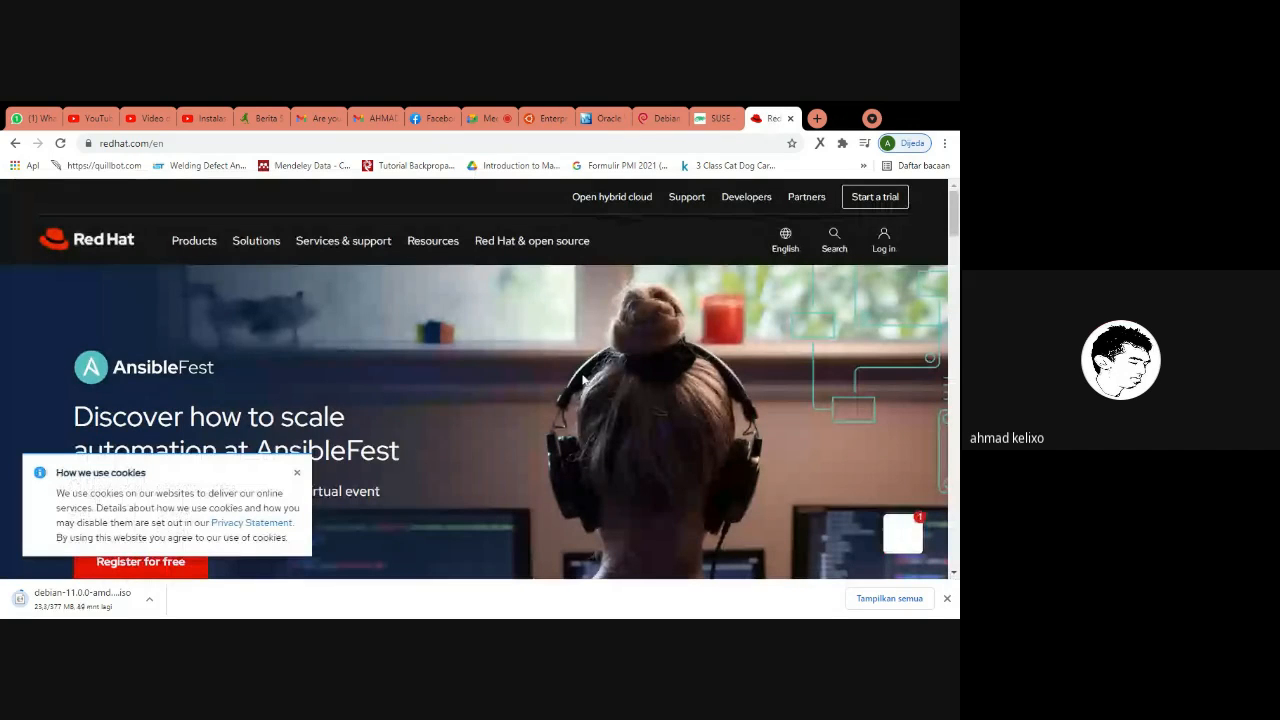
{"action": "scroll", "coordinate": [583, 378], "scroll_direction": "down", "scroll_amount": 5}
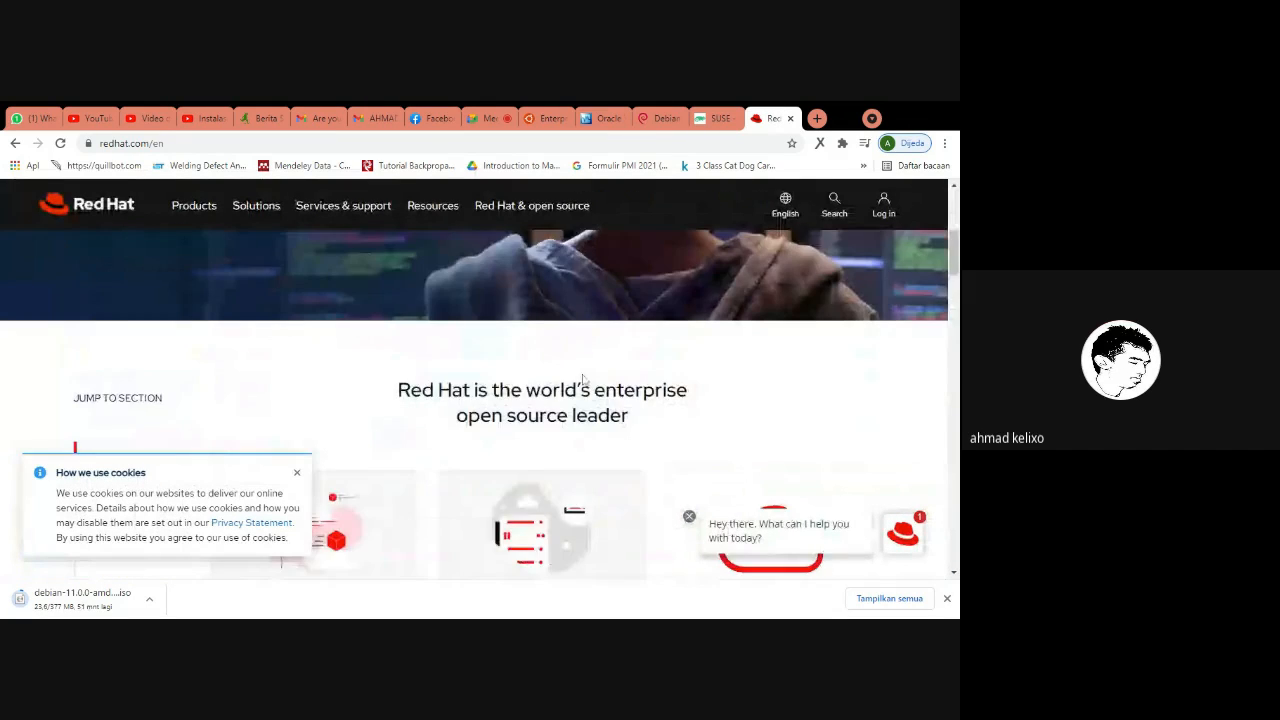
{"action": "scroll", "coordinate": [583, 378], "scroll_direction": "down", "scroll_amount": 5}
{"action": "scroll", "coordinate": [584, 380], "scroll_direction": "down", "scroll_amount": 3}
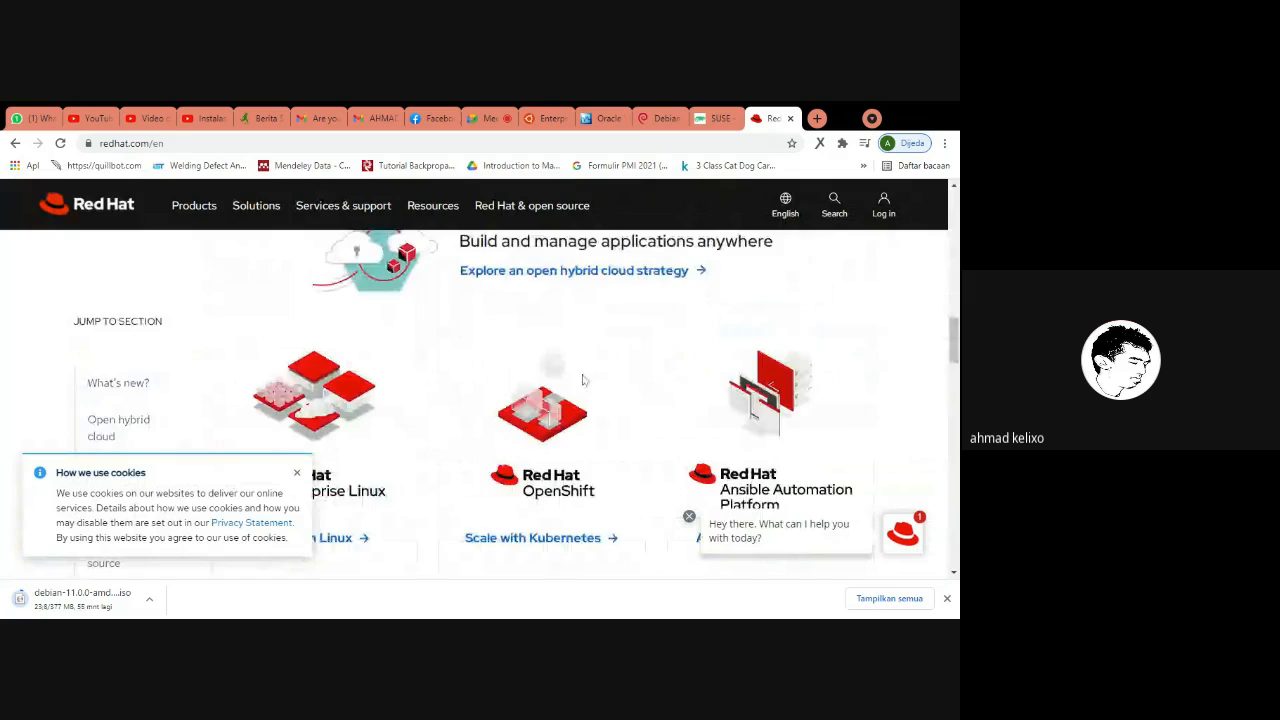
{"action": "scroll", "coordinate": [583, 380], "scroll_direction": "down", "scroll_amount": 5}
{"action": "scroll", "coordinate": [583, 380], "scroll_direction": "up", "scroll_amount": 8}
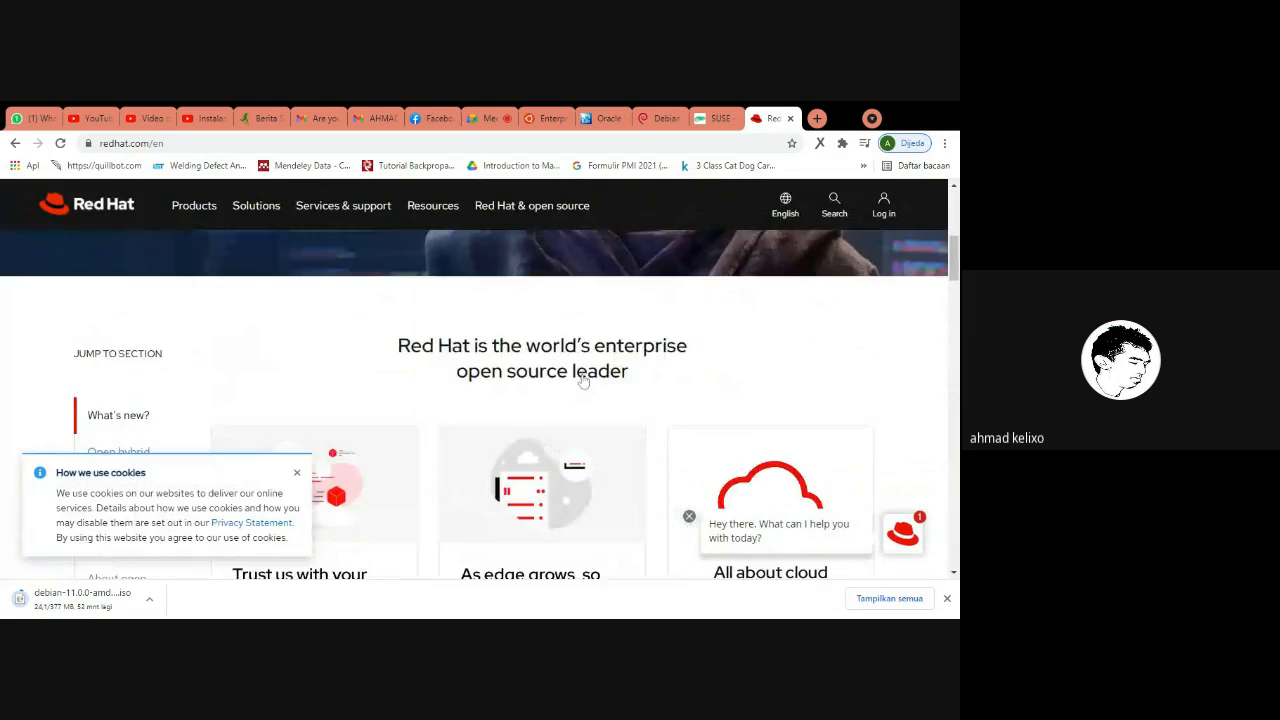
{"action": "scroll", "coordinate": [583, 380], "scroll_direction": "up", "scroll_amount": 5}
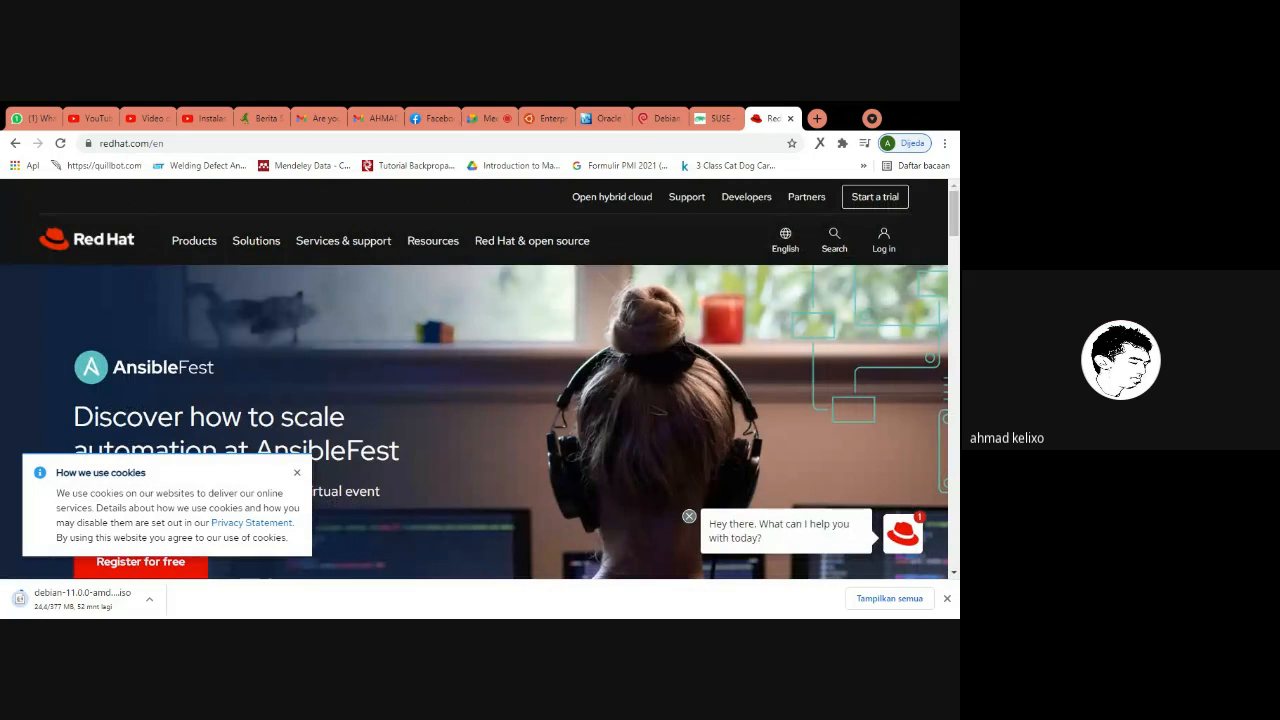
{"action": "left_click", "coordinate": [296, 473]}
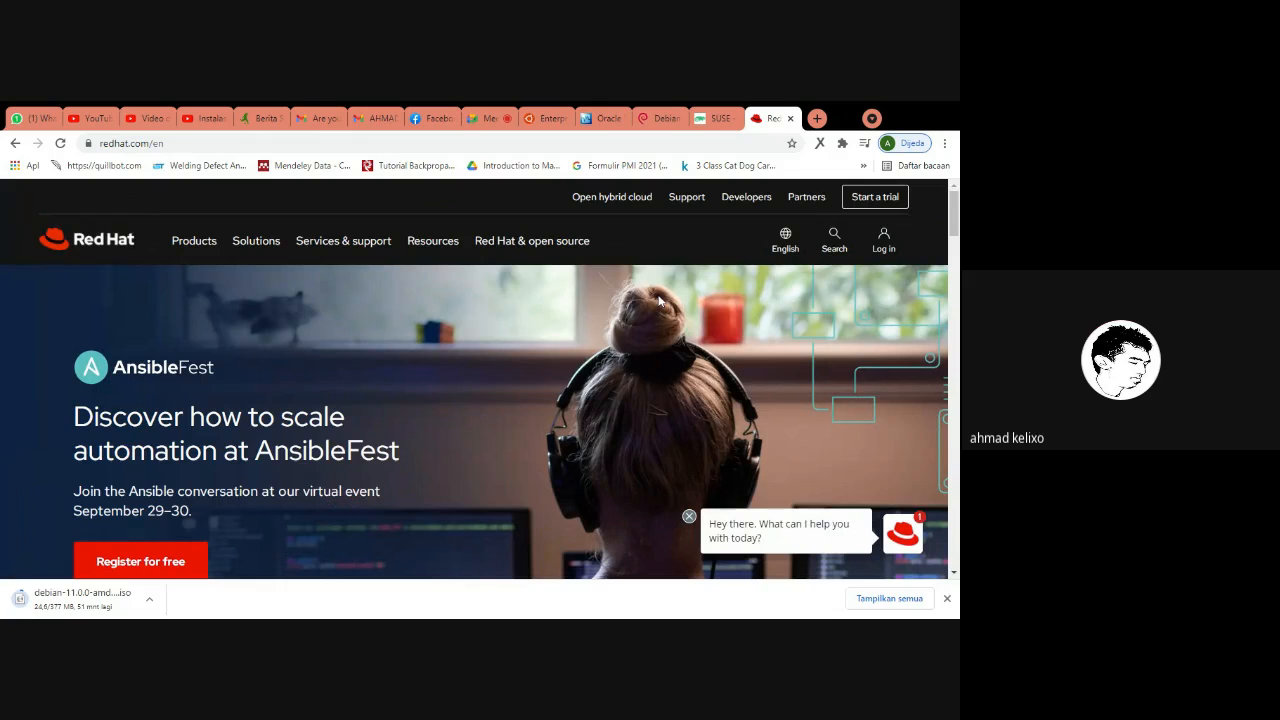
Look over the open SUSE home page, the Debian download page and Ubuntu's download options.
{"action": "left_click", "coordinate": [698, 117]}
{"action": "scroll", "coordinate": [349, 400], "scroll_direction": "down", "scroll_amount": 3}
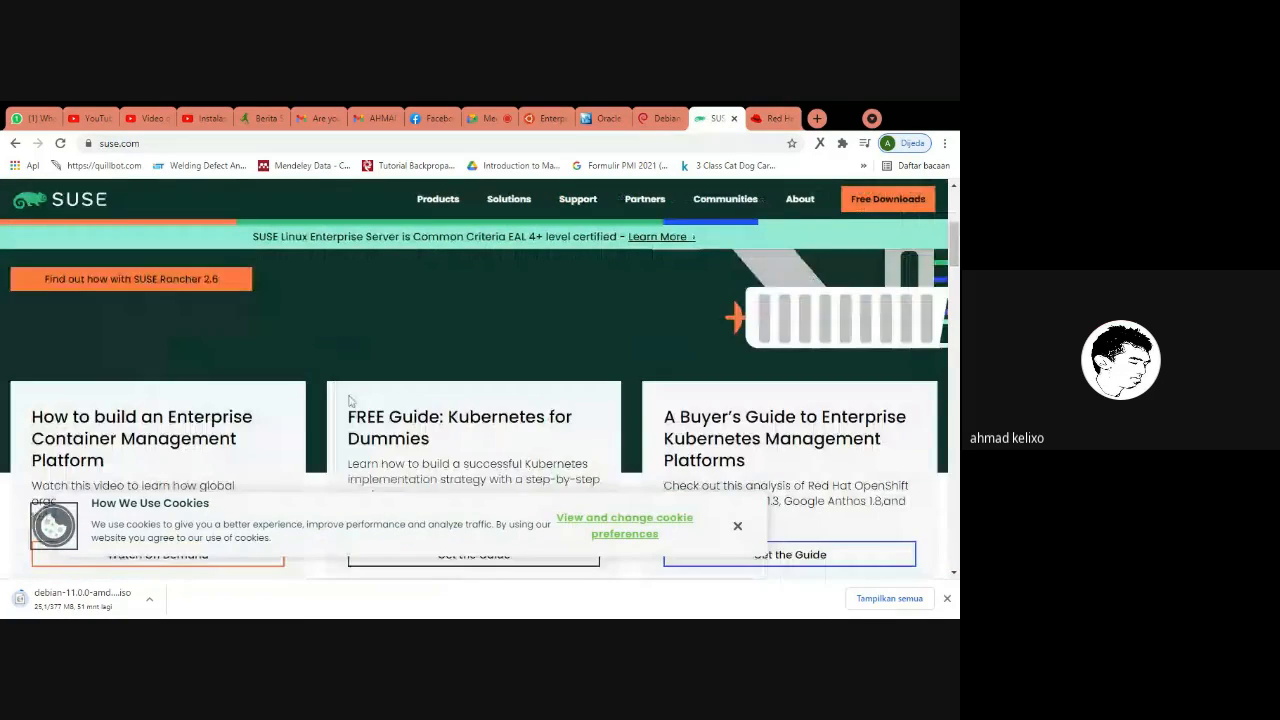
{"action": "scroll", "coordinate": [349, 400], "scroll_direction": "down", "scroll_amount": 5}
{"action": "key", "text": "ctrl+shift+Tab"}
{"action": "scroll", "coordinate": [332, 418], "scroll_direction": "down", "scroll_amount": 10}
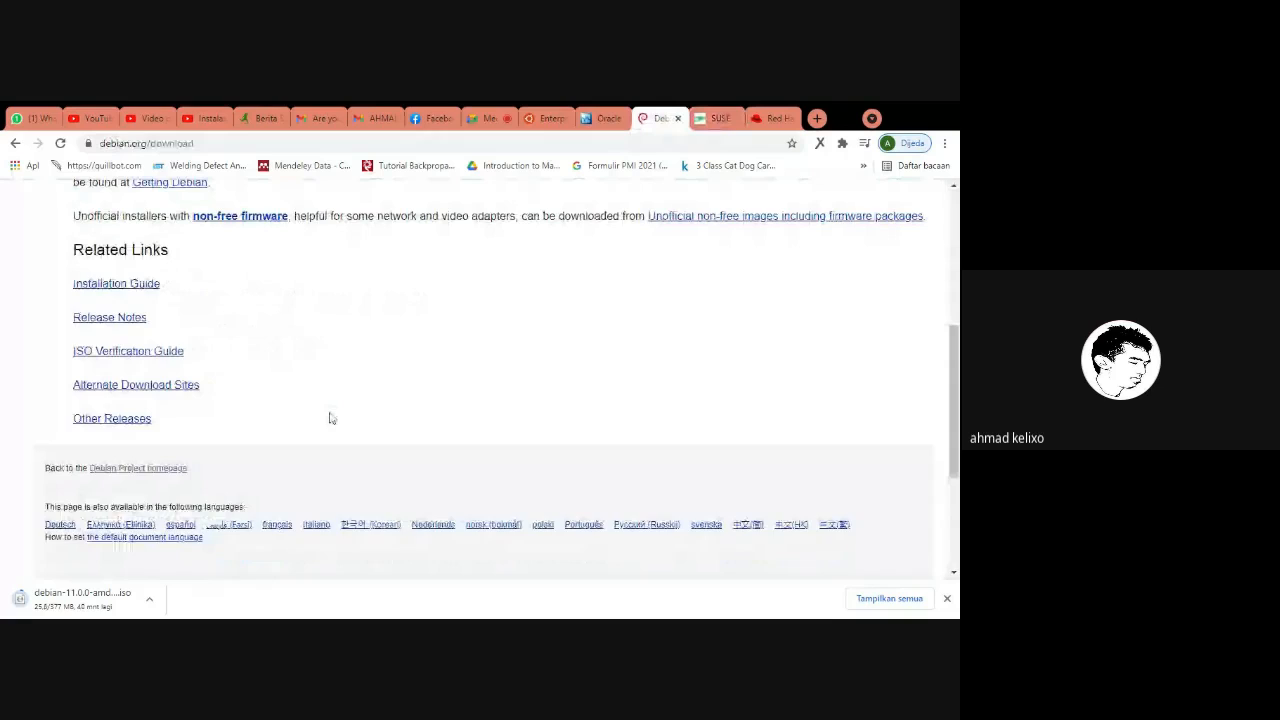
{"action": "scroll", "coordinate": [332, 418], "scroll_direction": "down", "scroll_amount": 5}
{"action": "key", "text": "ctrl+shift+Tab"}
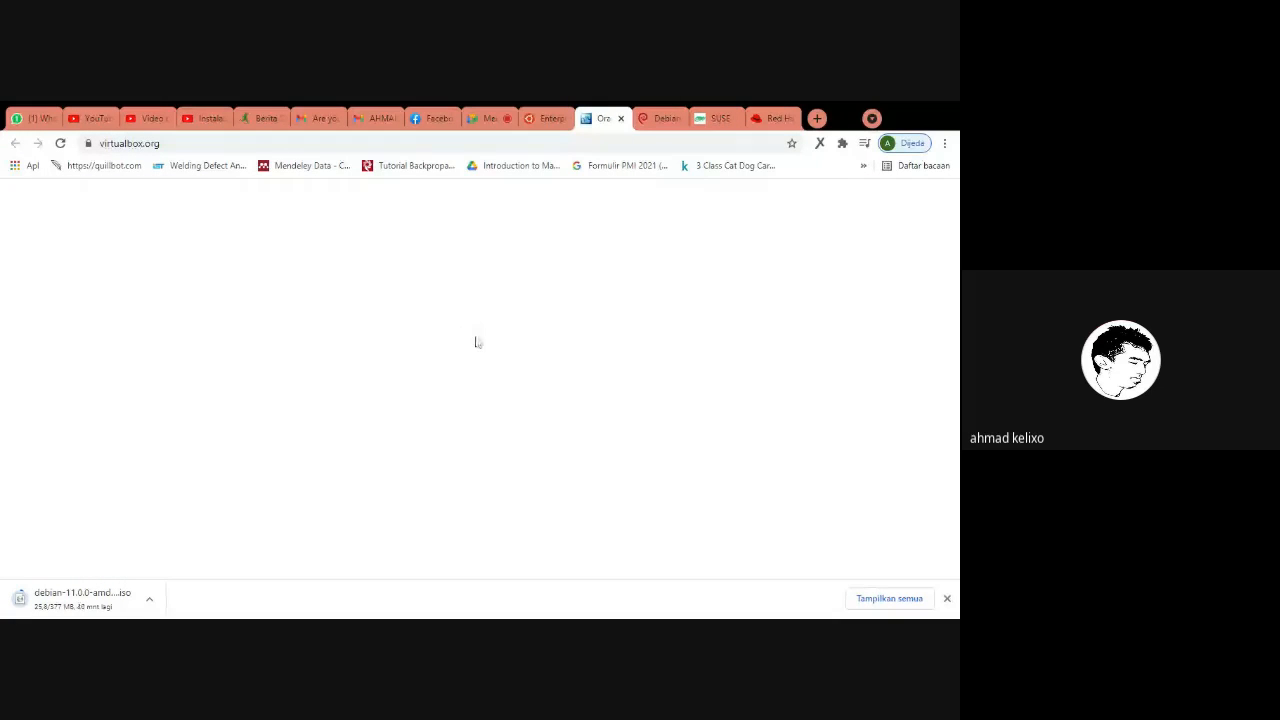
{"action": "key", "text": "ctrl+shift+Tab"}
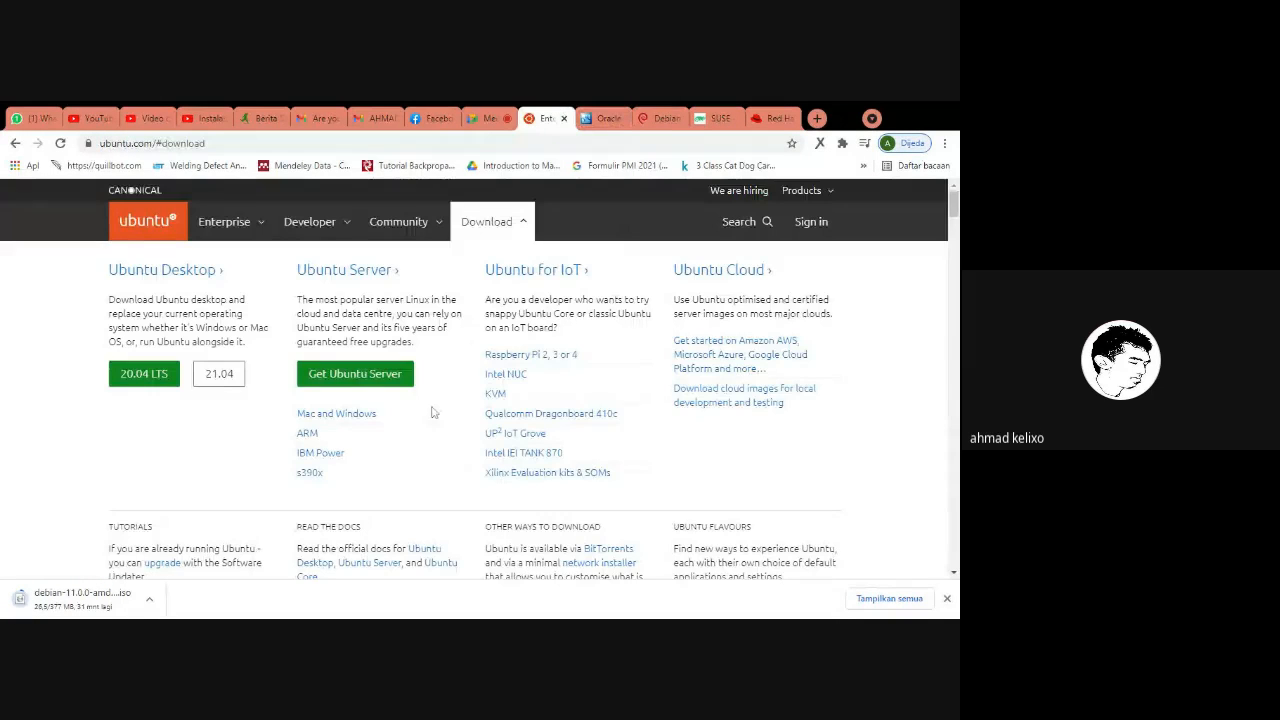
{"action": "scroll", "coordinate": [432, 412], "scroll_direction": "down", "scroll_amount": 5}
{"action": "scroll", "coordinate": [434, 405], "scroll_direction": "up", "scroll_amount": 2}
Return to the Red Hat site and examine its product sections for the Enterprise Linux offering.
{"action": "left_click", "coordinate": [758, 118]}
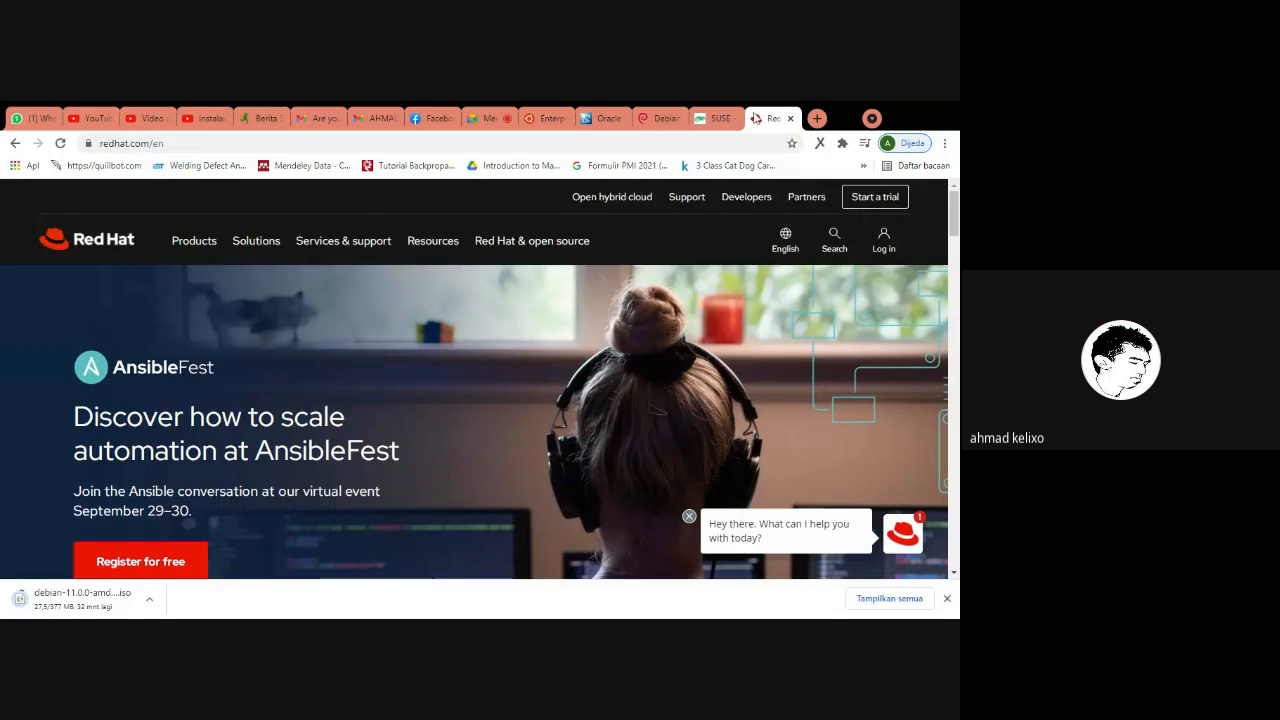
{"action": "scroll", "coordinate": [385, 413], "scroll_direction": "down", "scroll_amount": 6}
{"action": "scroll", "coordinate": [385, 413], "scroll_direction": "down", "scroll_amount": 6}
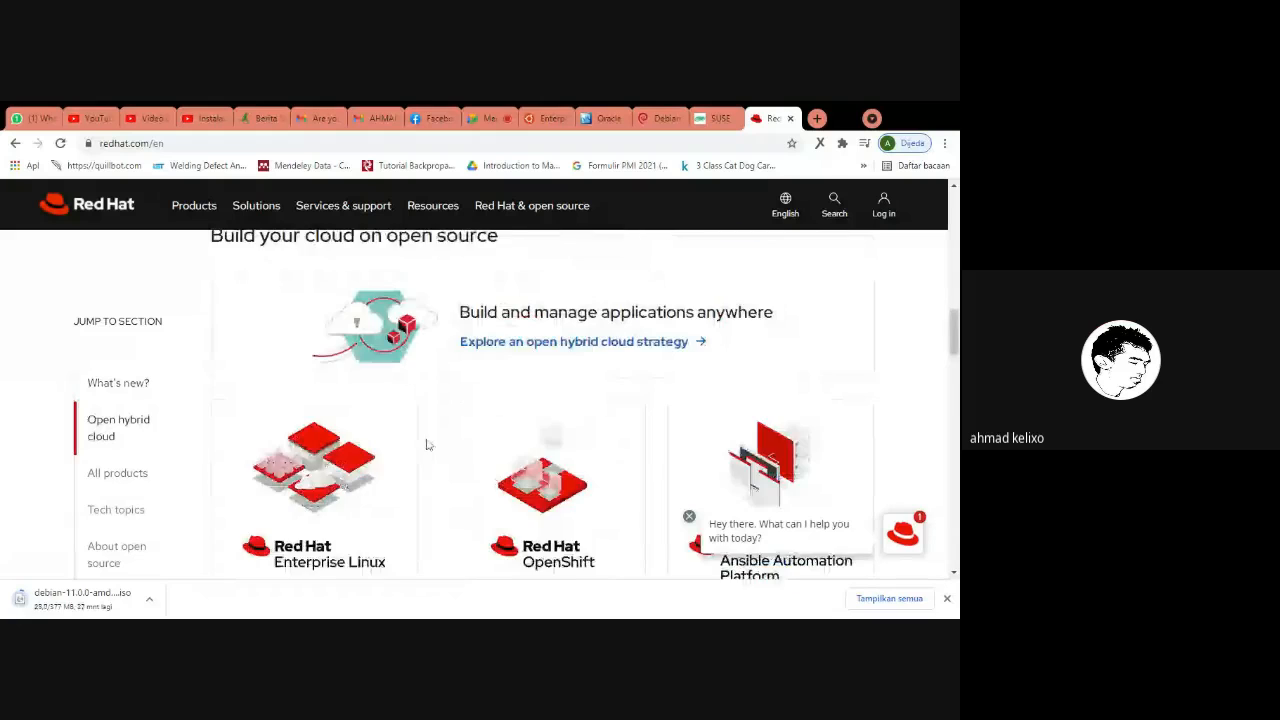
{"action": "scroll", "coordinate": [449, 367], "scroll_direction": "down", "scroll_amount": 5}
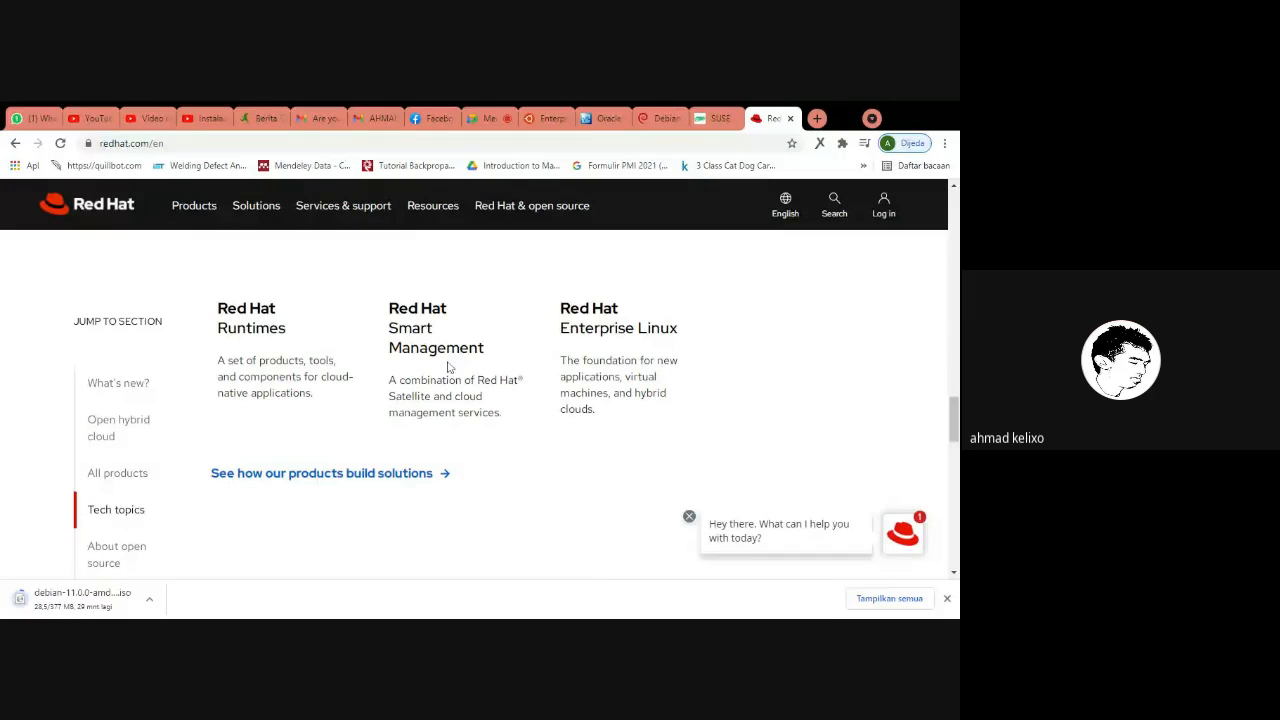
Review the Debian download page again, return to the debian.org home page and read through to its end.
{"action": "left_click", "coordinate": [660, 118]}
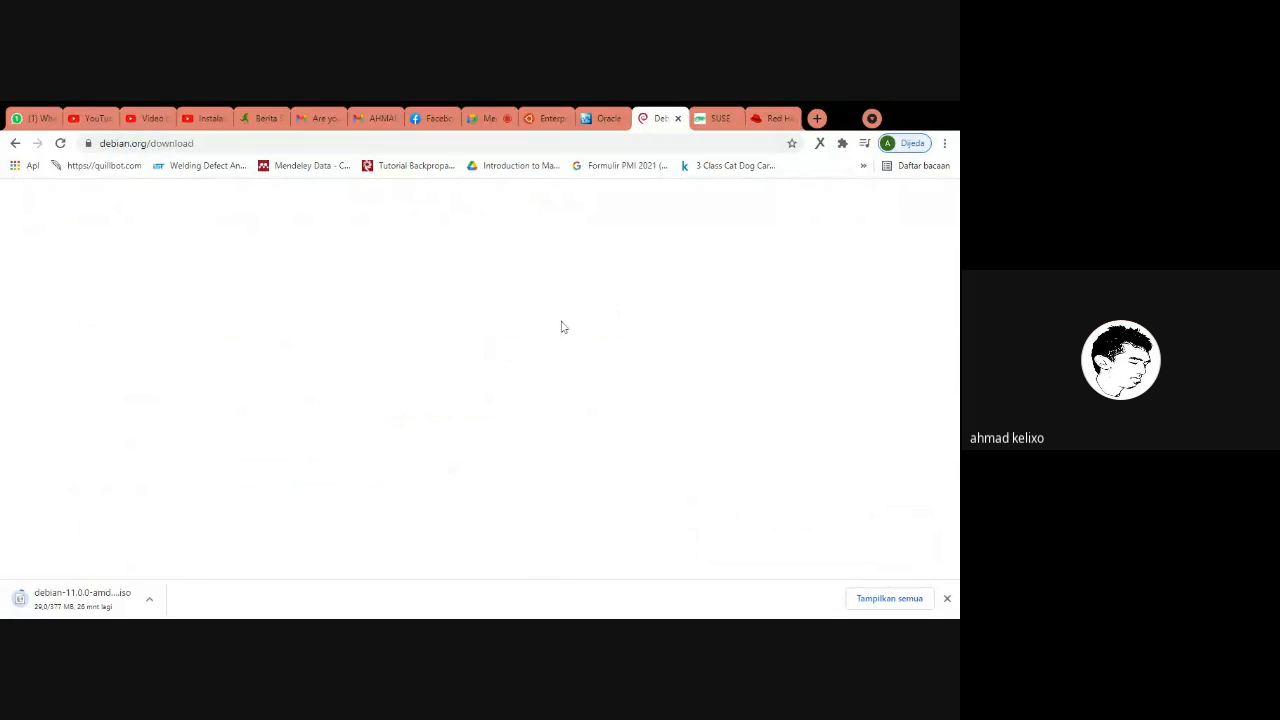
{"action": "scroll", "coordinate": [441, 352], "scroll_direction": "up", "scroll_amount": 7}
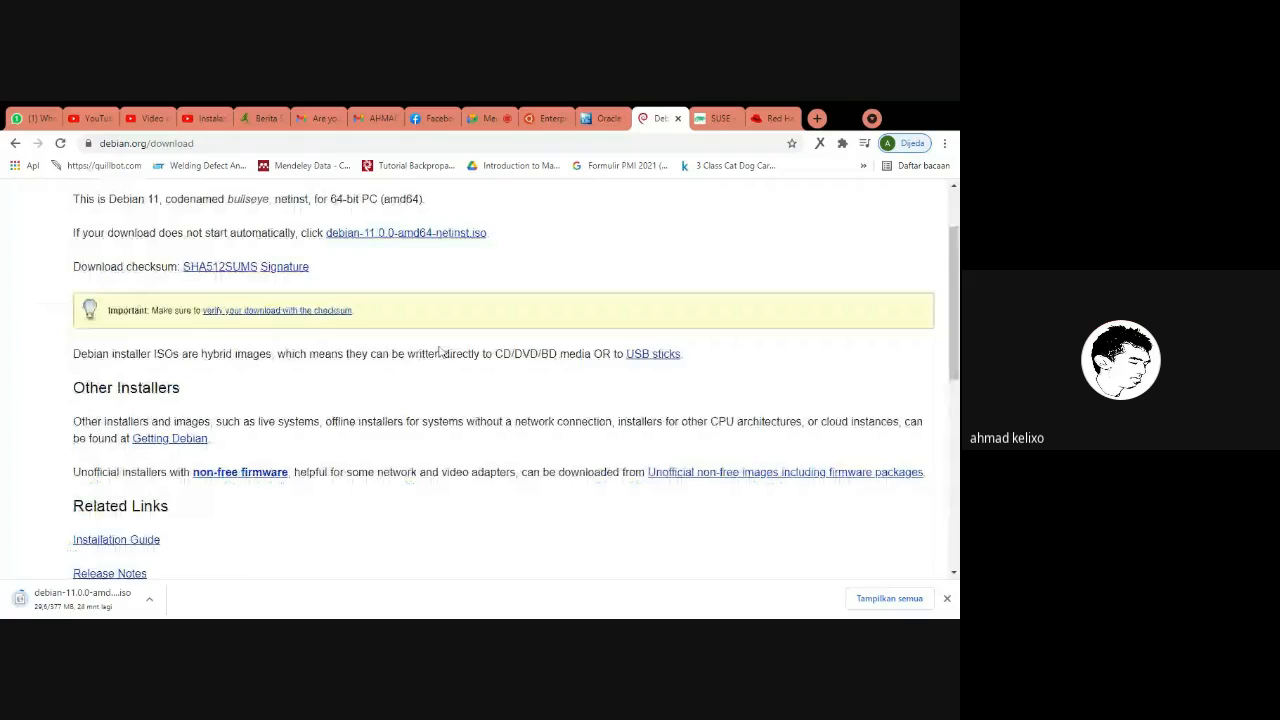
{"action": "scroll", "coordinate": [440, 352], "scroll_direction": "down", "scroll_amount": 3}
{"action": "scroll", "coordinate": [440, 352], "scroll_direction": "up", "scroll_amount": 3}
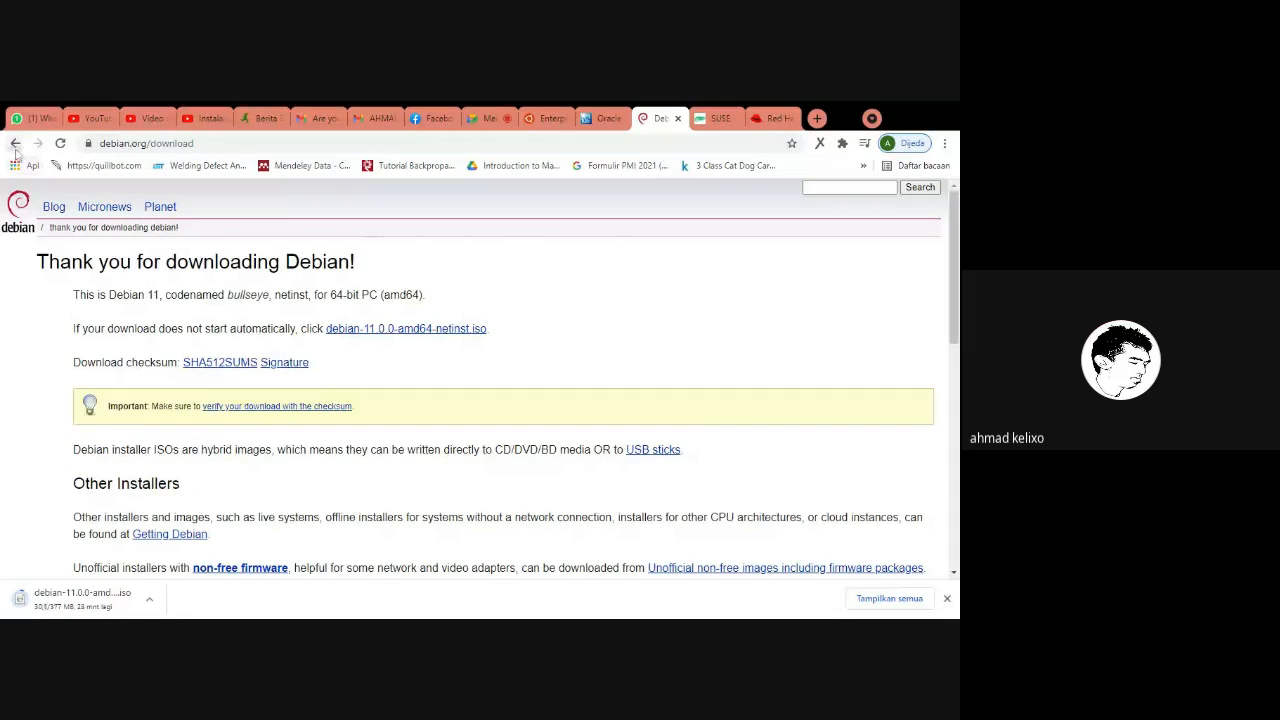
{"action": "left_click", "coordinate": [15, 143]}
{"action": "scroll", "coordinate": [415, 370], "scroll_direction": "down", "scroll_amount": 4}
{"action": "scroll", "coordinate": [418, 371], "scroll_direction": "down", "scroll_amount": 6}
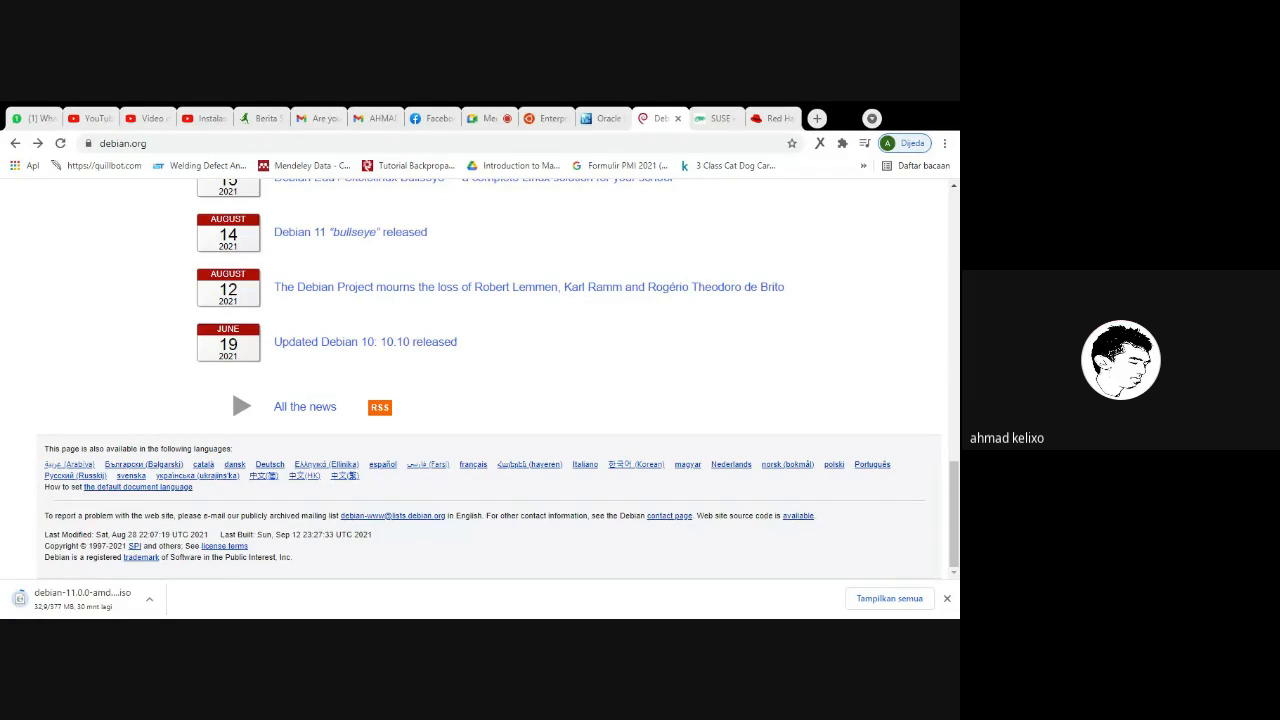
Switch back to the Ubuntu virtual machine to check the installation progress.
{"action": "left_click", "coordinate": [772, 117]}
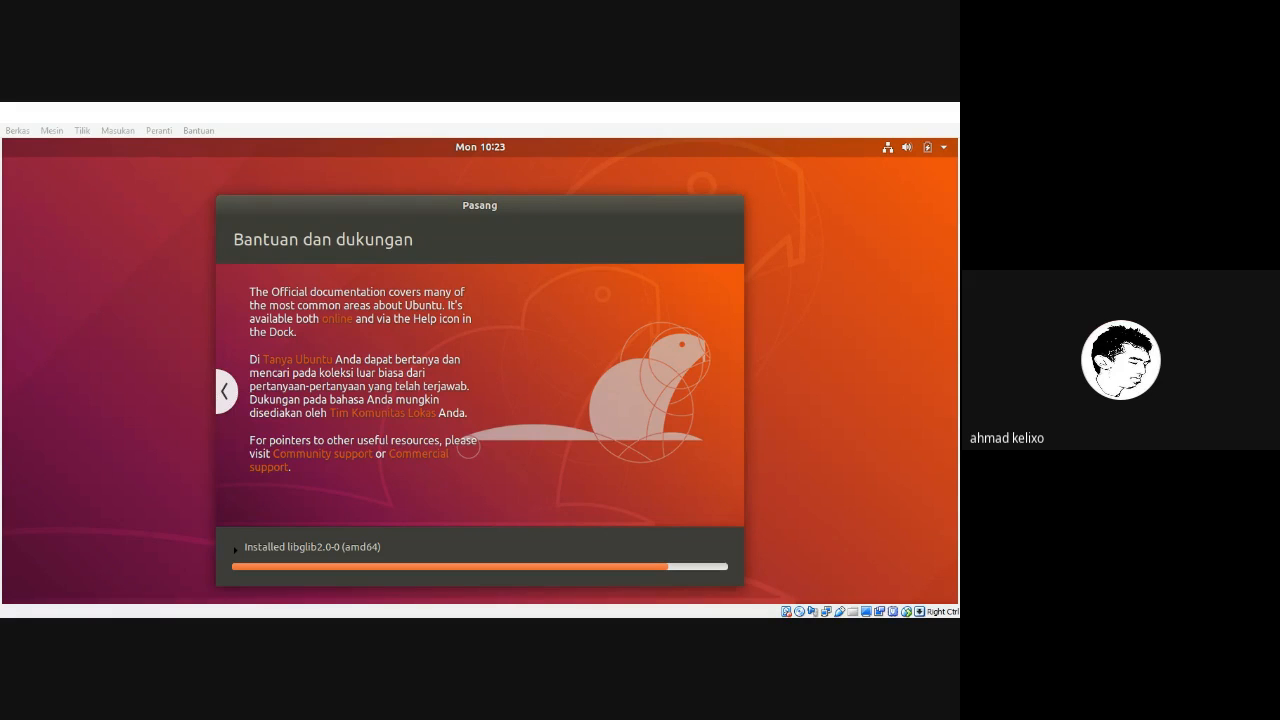
{"action": "left_click", "coordinate": [218, 578]}
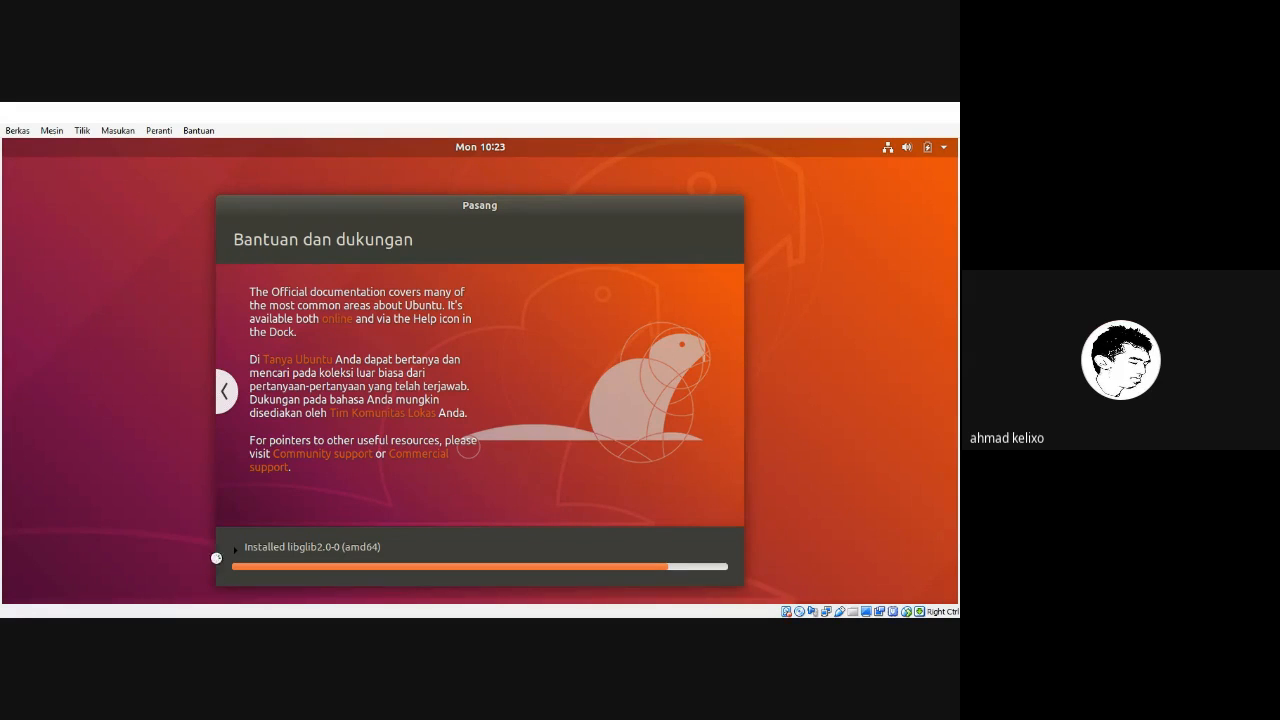
{"action": "left_click", "coordinate": [105, 615]}
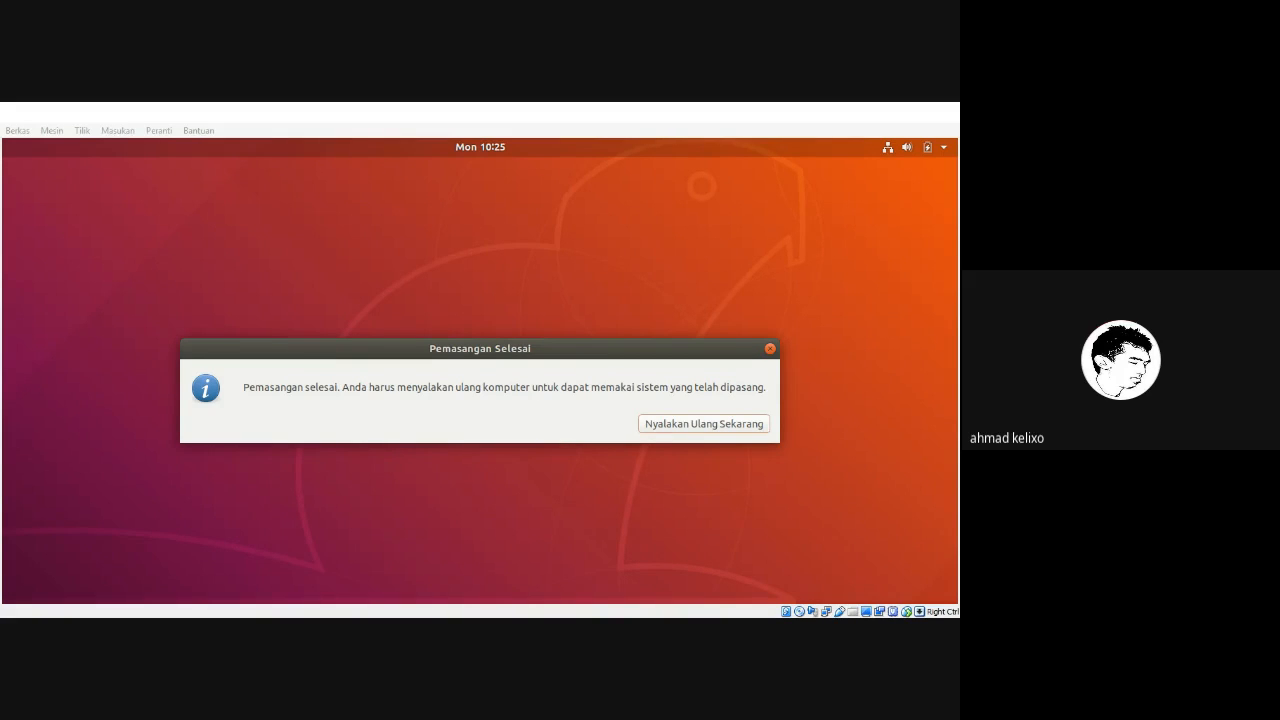
{"action": "left_click", "coordinate": [213, 581]}
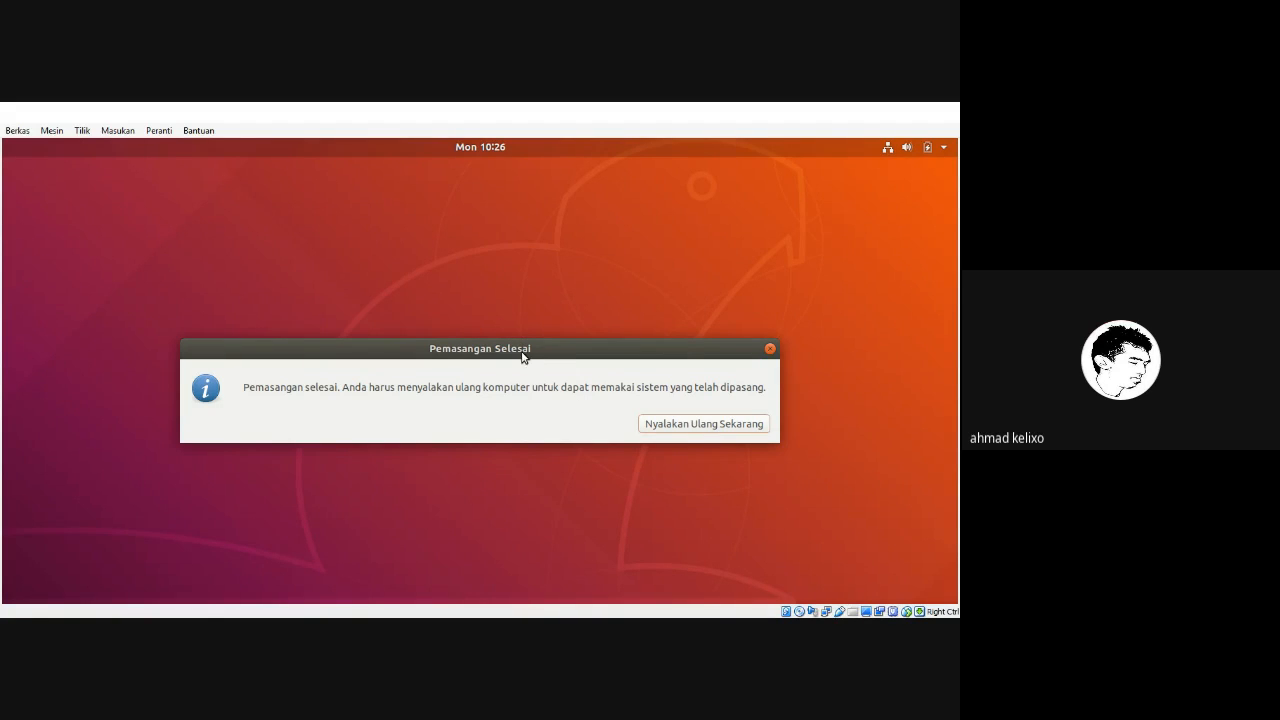
{"action": "left_click_drag", "start_coordinate": [522, 356], "coordinate": [519, 349]}
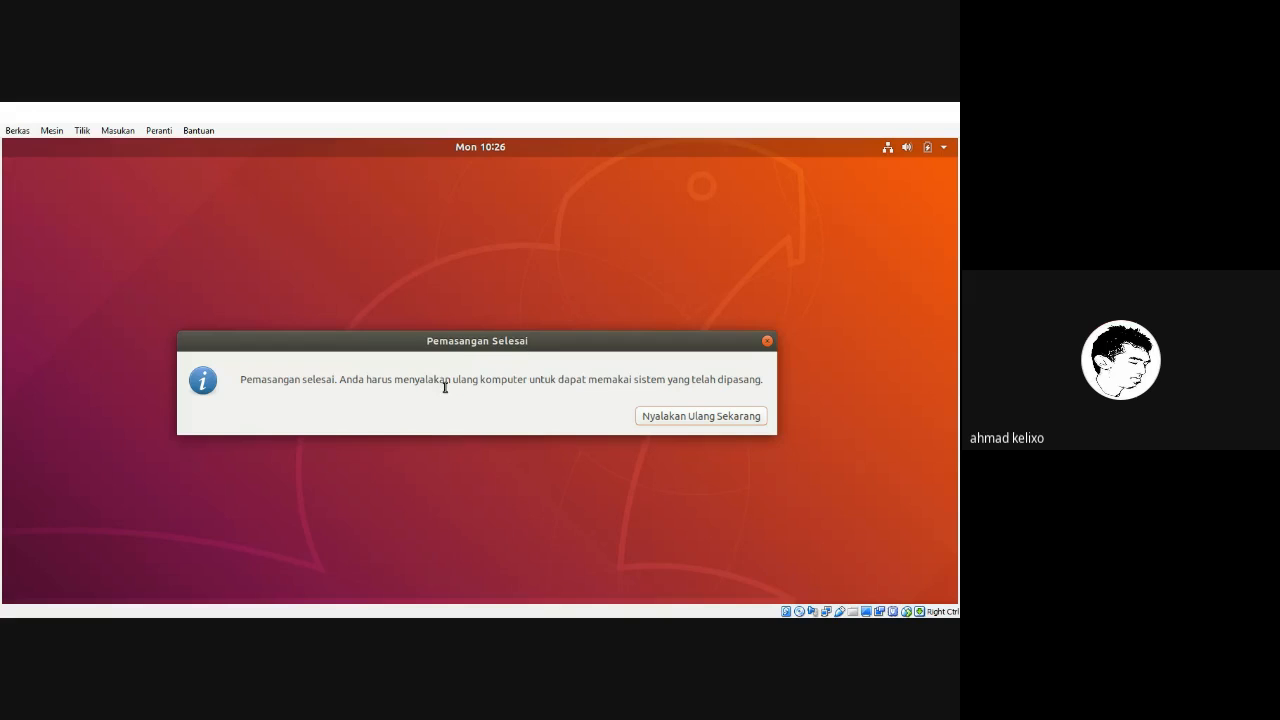
{"action": "key", "text": "alt+Tab"}
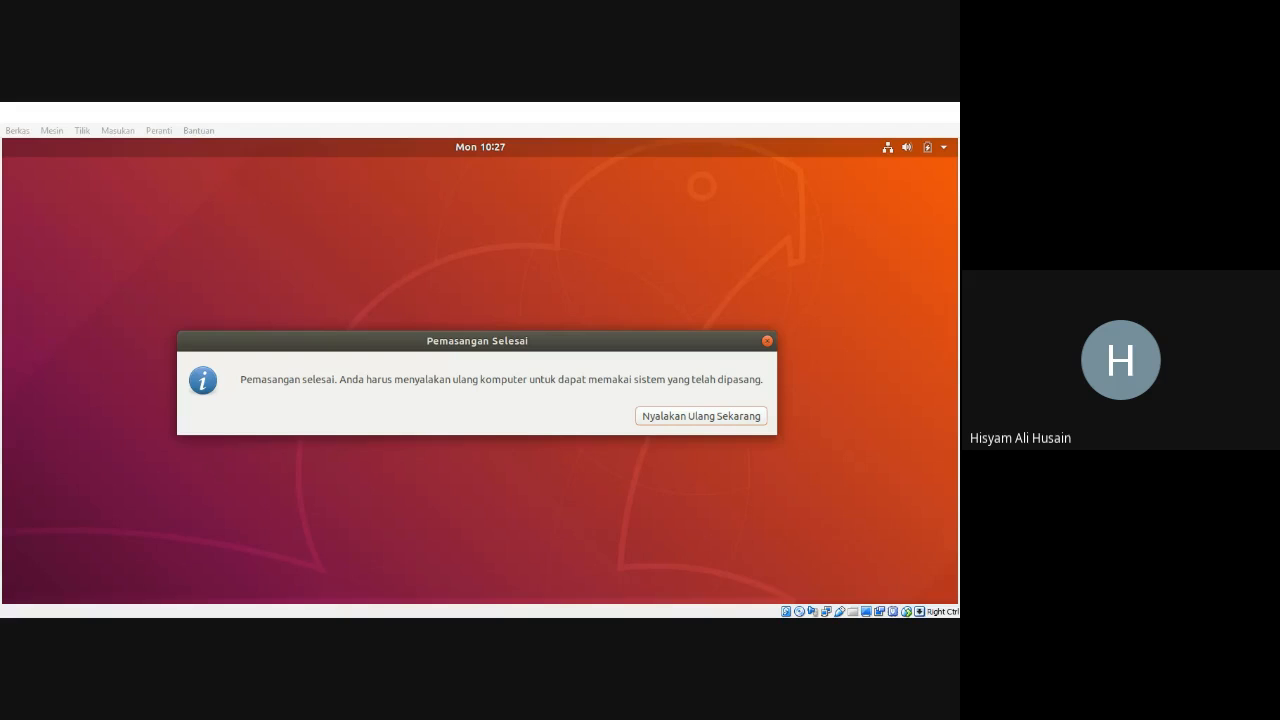
Restart the virtual machine to finish the Ubuntu installation and confirm that the installation medium is removed.
{"action": "left_click", "coordinate": [695, 418]}
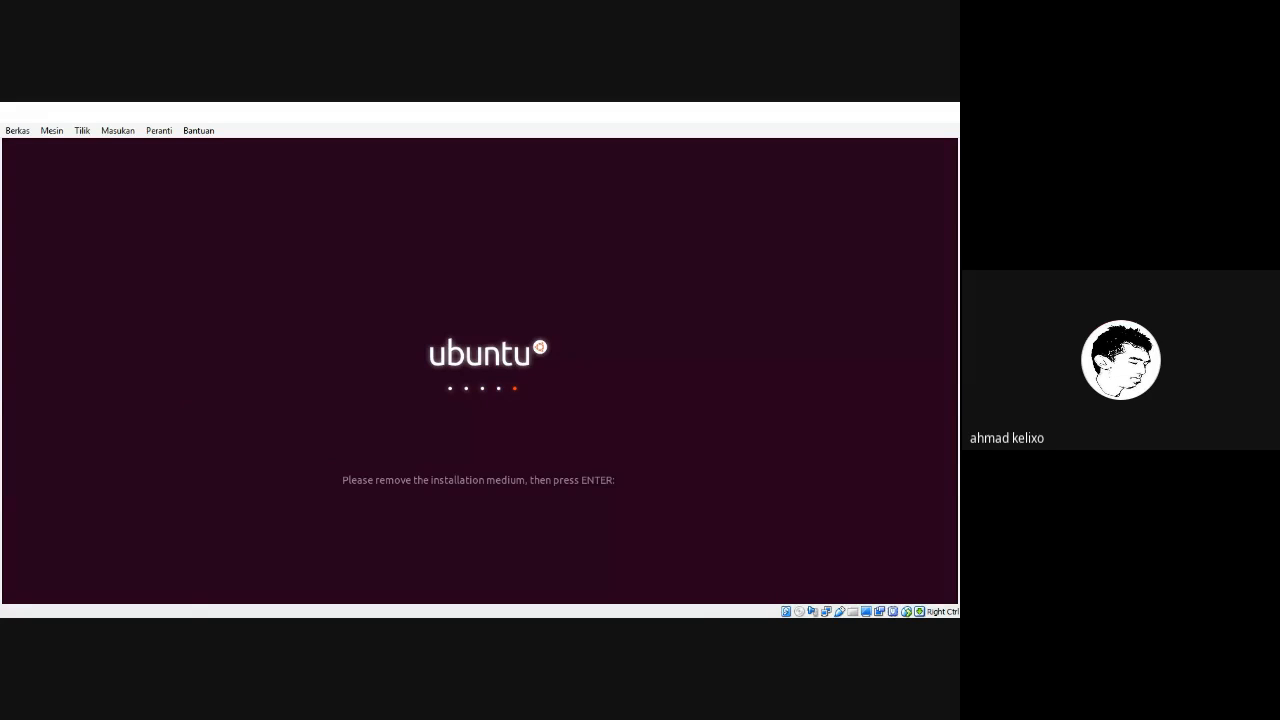
{"action": "key", "text": "Return"}
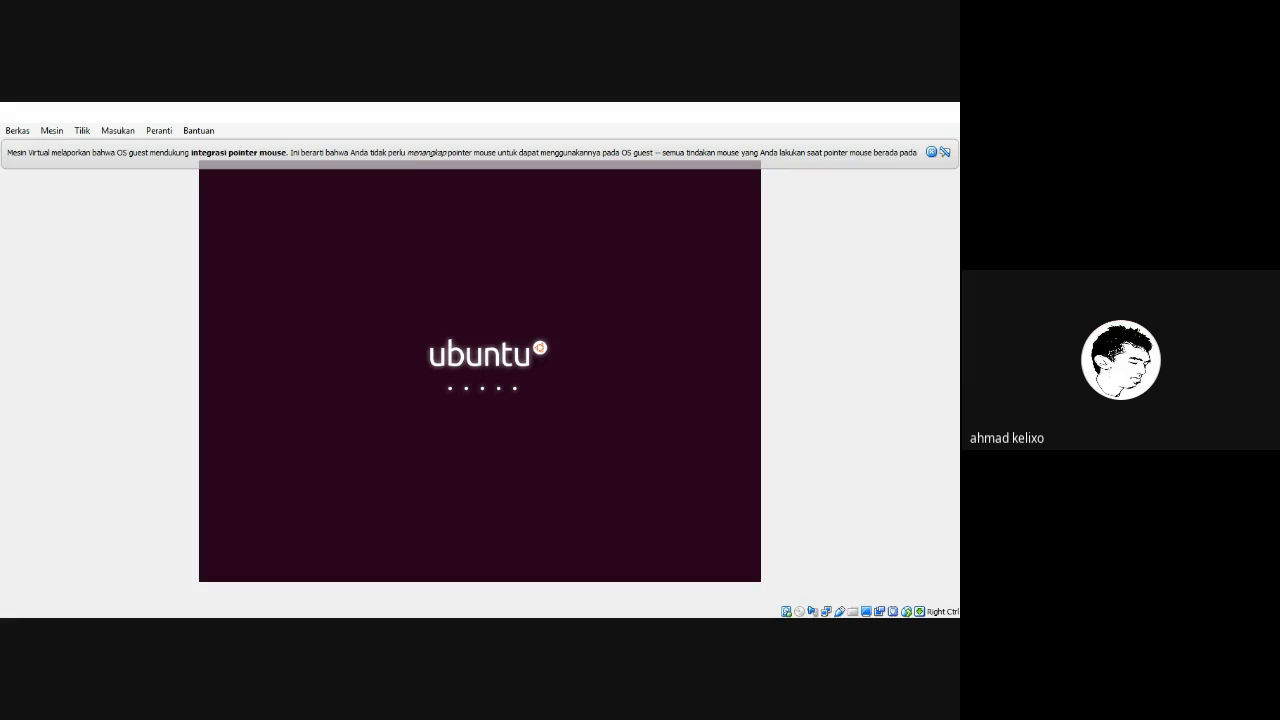
{"action": "key", "text": "alt+Tab"}
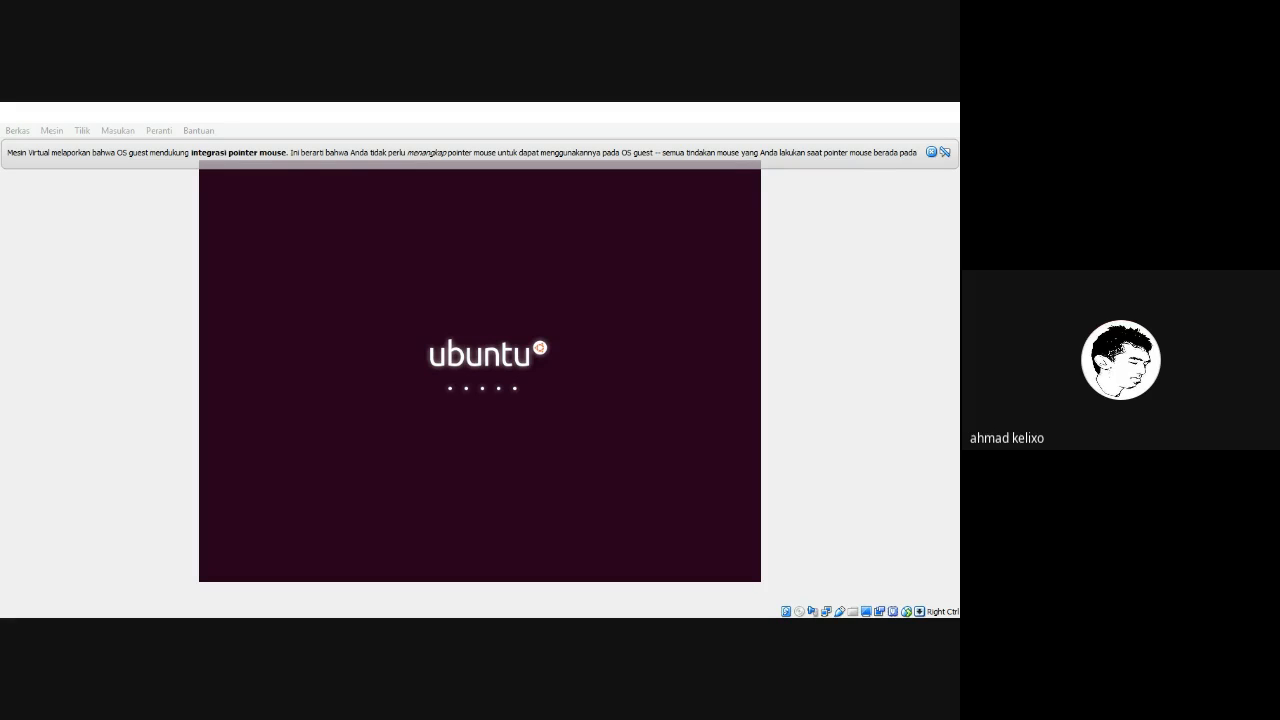
{"action": "key", "text": "alt+Tab"}
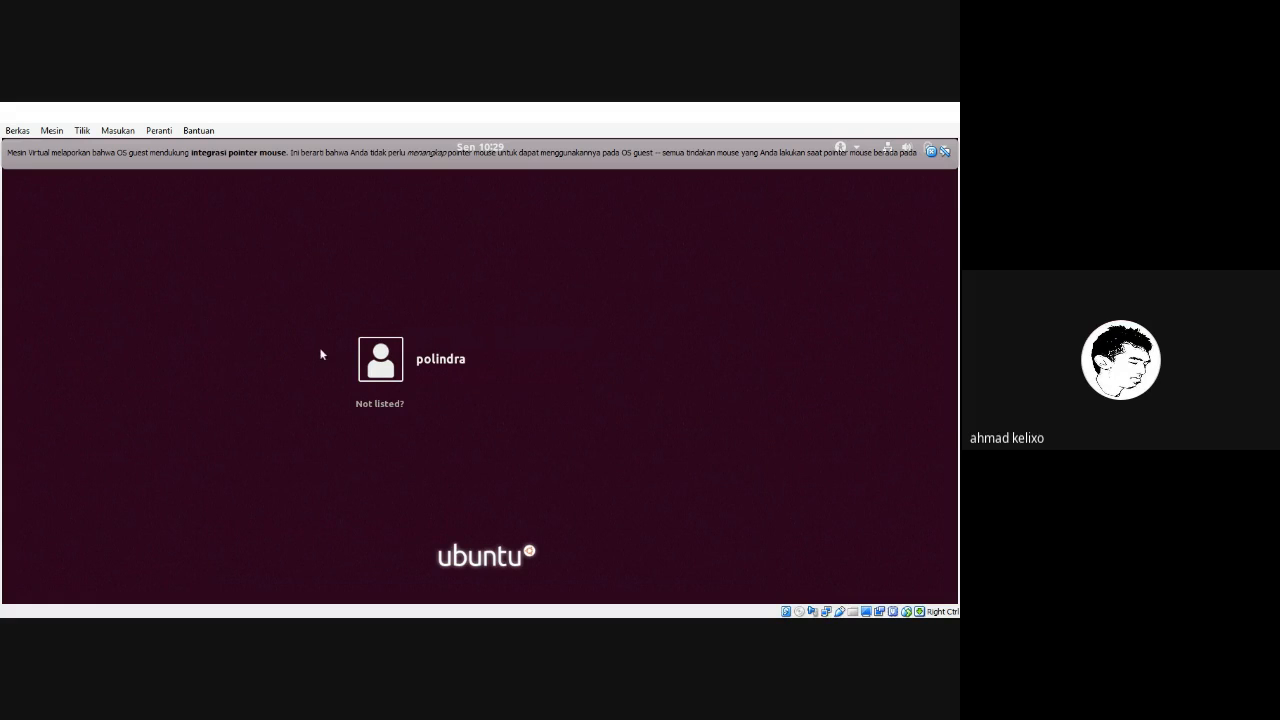
Sign in to the newly installed Ubuntu system with the listed user account by entering its account password.
{"action": "left_click", "coordinate": [405, 345]}
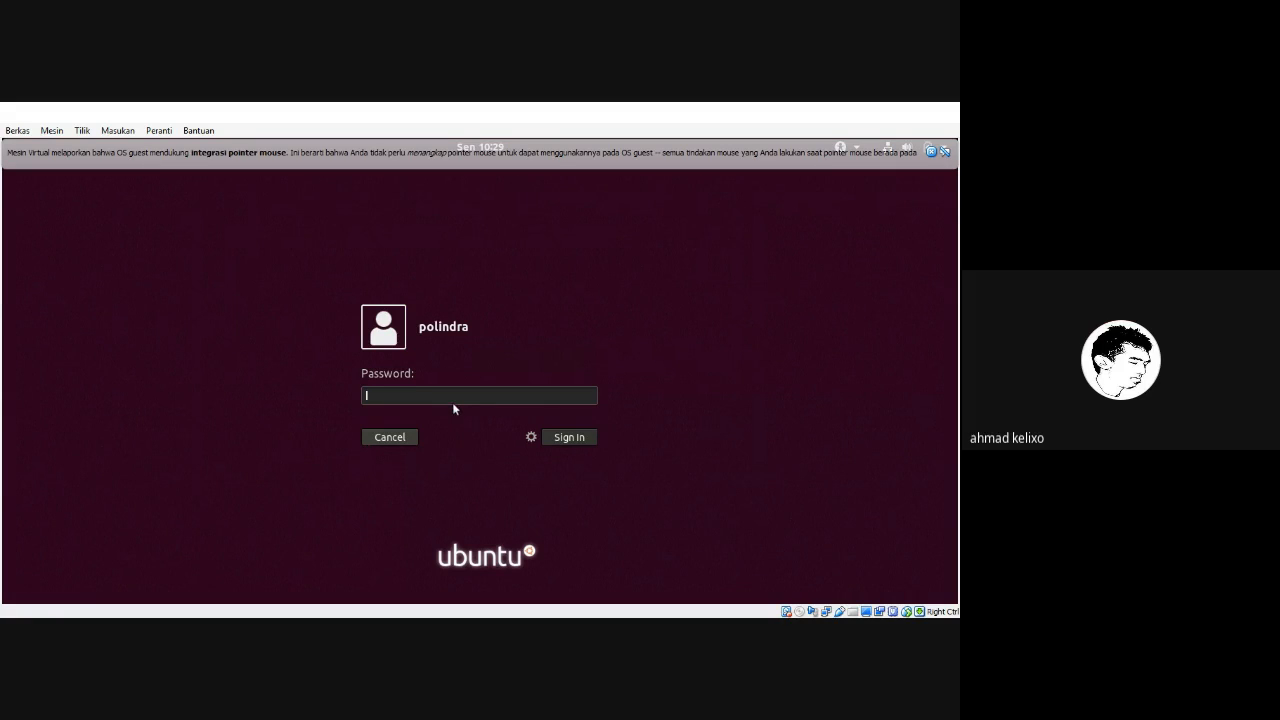
{"action": "type", "text": "●●●●●●"}
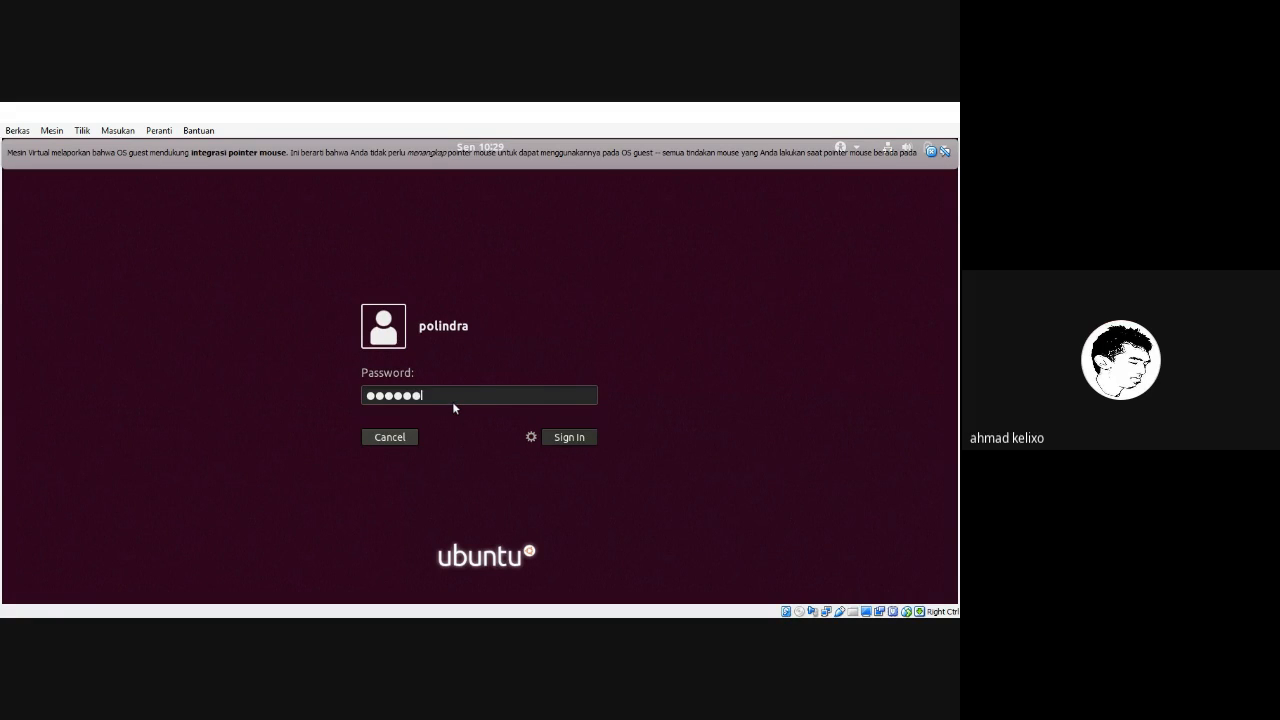
{"action": "left_click", "coordinate": [564, 437]}
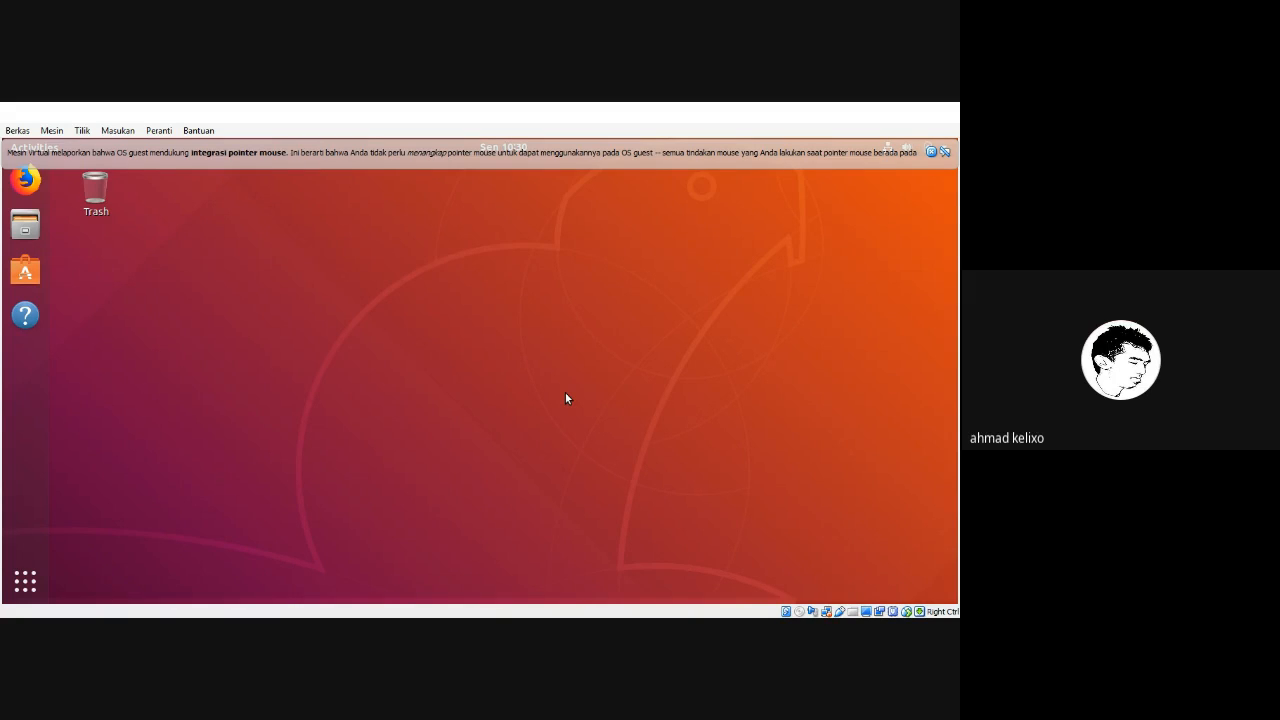
{"action": "left_click", "coordinate": [152, 630]}
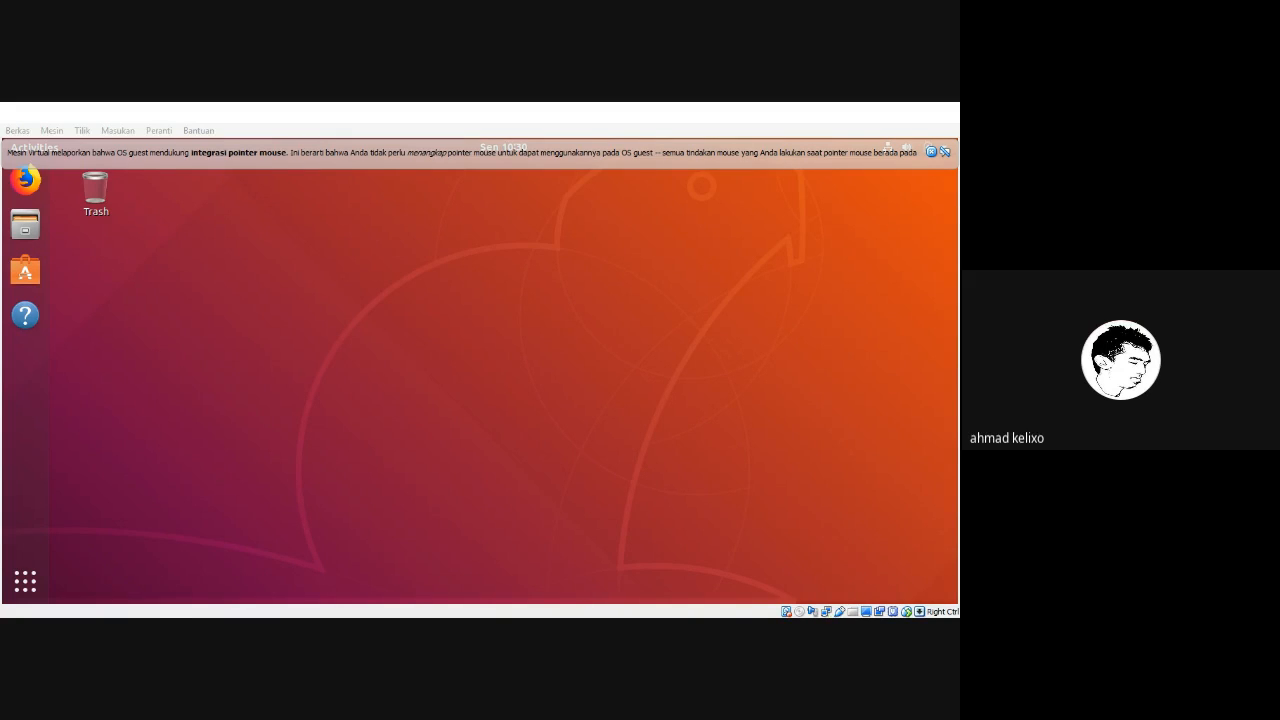